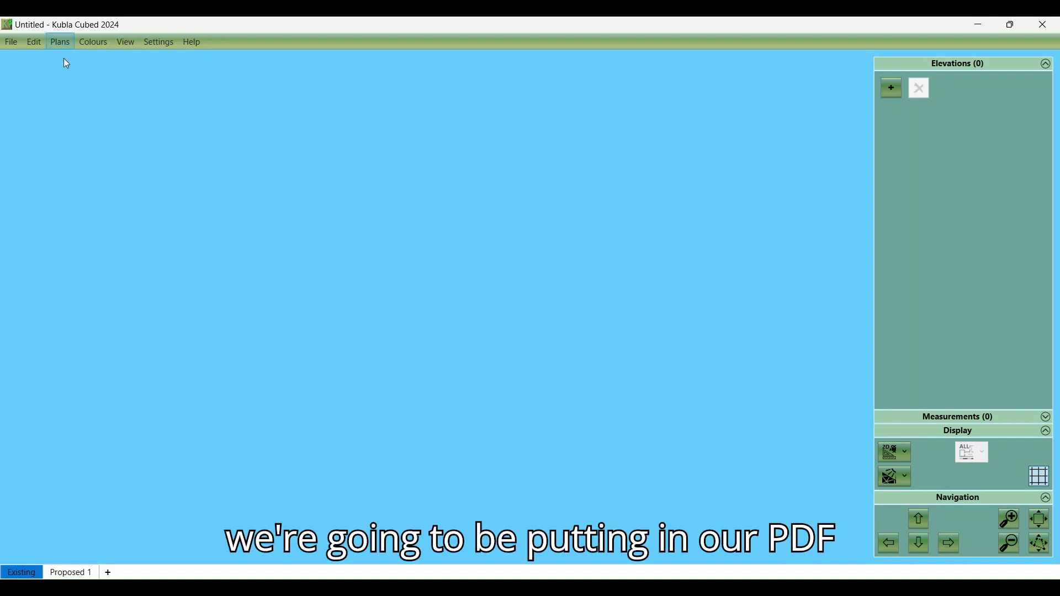
Bring in the PDF site plan and scale it by ratio to 1 inch = 20 ft
{"action": "left_click", "coordinate": [168, 146]}
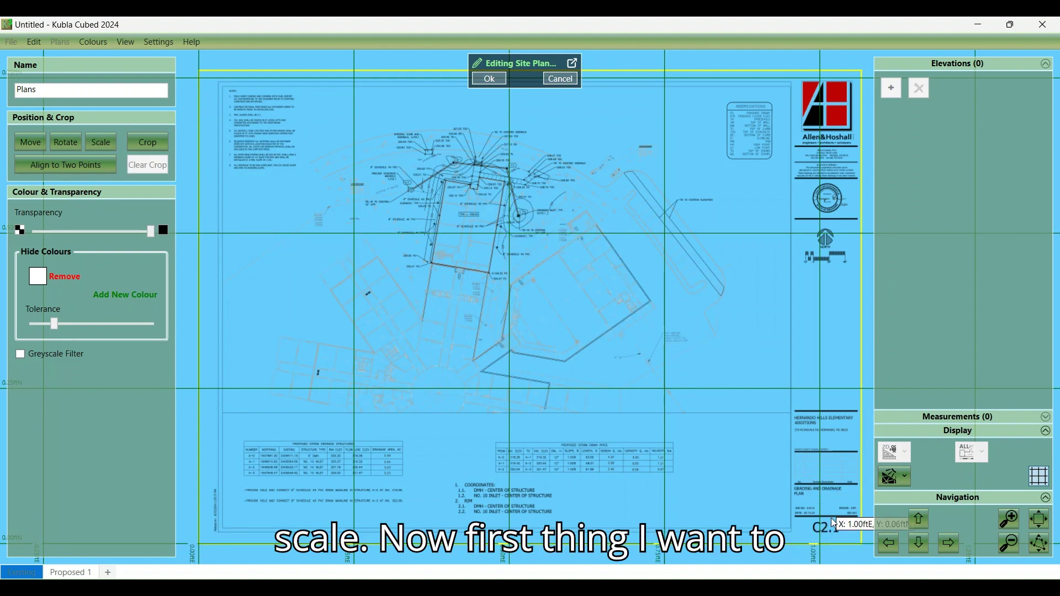
{"action": "scroll", "coordinate": [835, 261], "scroll_direction": "up", "scroll_amount": 5}
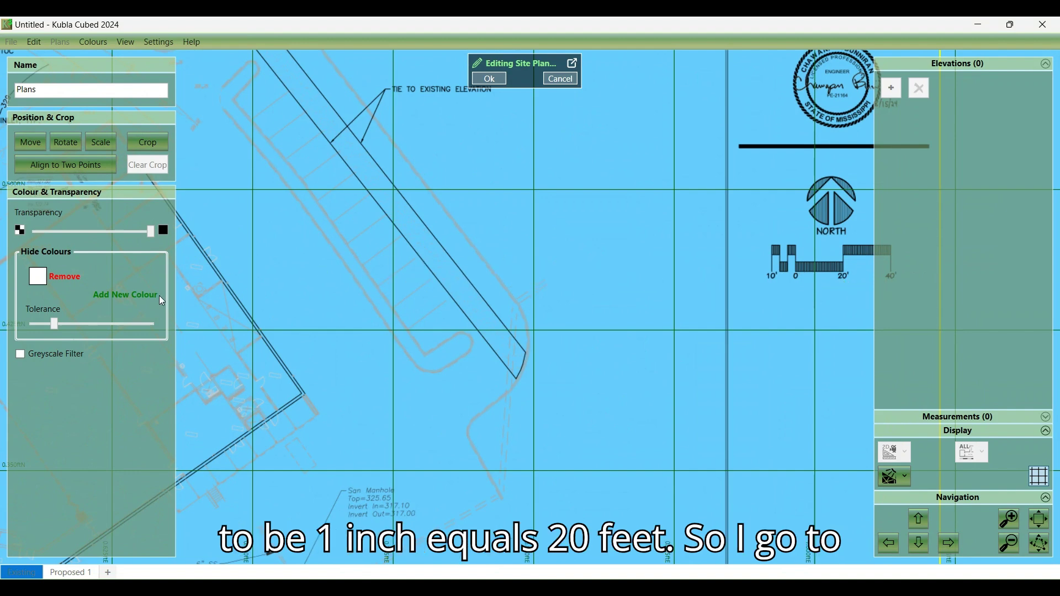
{"action": "left_click", "coordinate": [98, 145]}
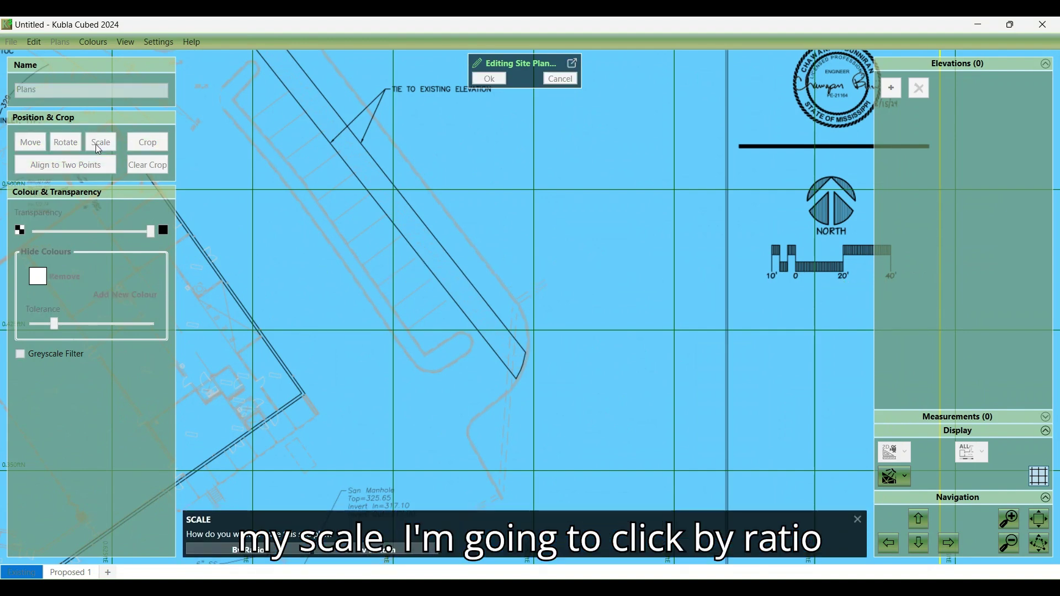
{"action": "left_click", "coordinate": [259, 545]}
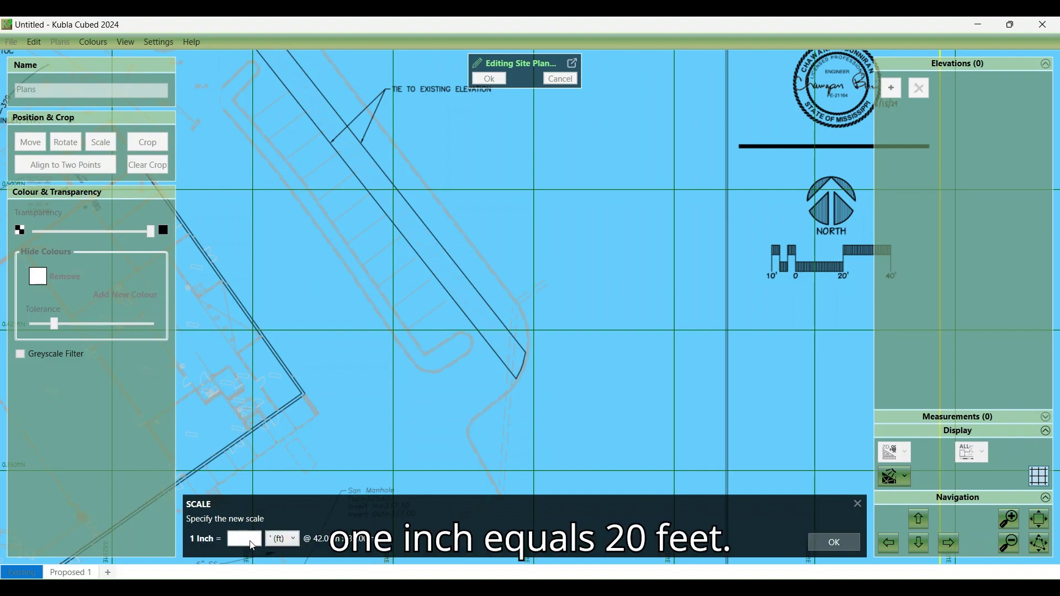
{"action": "type", "text": "20"}
{"action": "left_click", "coordinate": [825, 542]}
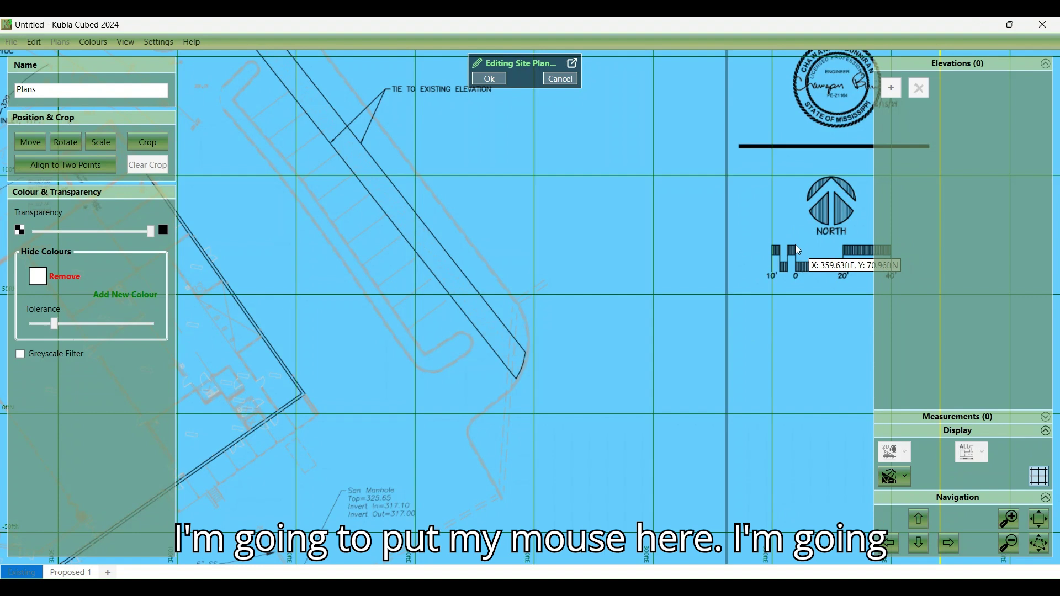
Check the plan's scale by measuring its graphic scale bar from the 0 mark to the 20 ft mark
{"action": "key", "text": "m"}
{"action": "left_click_drag", "start_coordinate": [798, 250], "coordinate": [847, 251]}
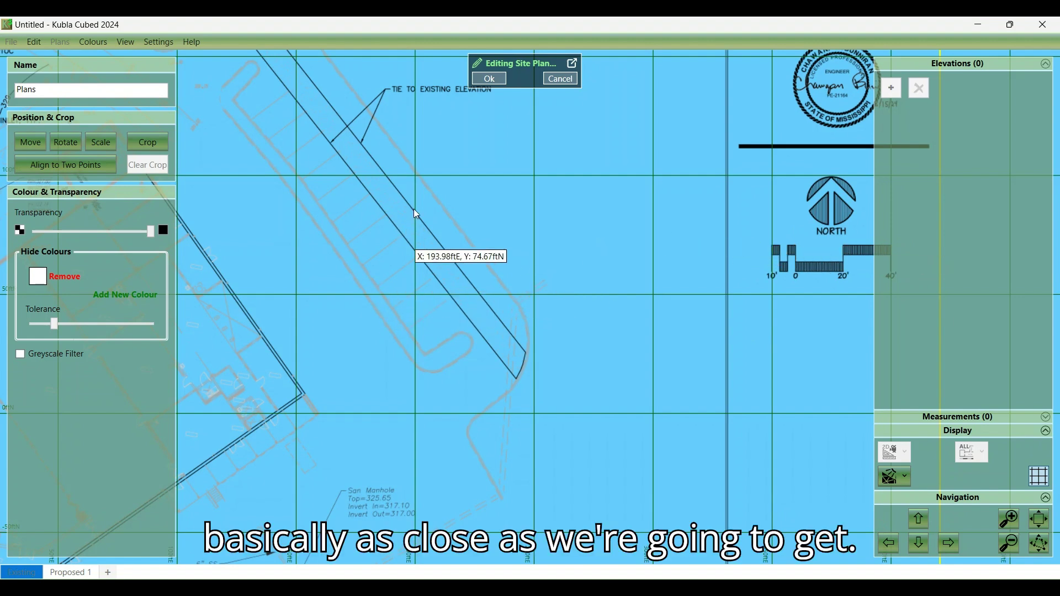
Crop the plan to the site drawing, about -287 ftE, 248 ftN to 246 ftE, -132 ftN, and finish editing the site plan
{"action": "scroll", "coordinate": [591, 326], "scroll_direction": "down", "scroll_amount": 2}
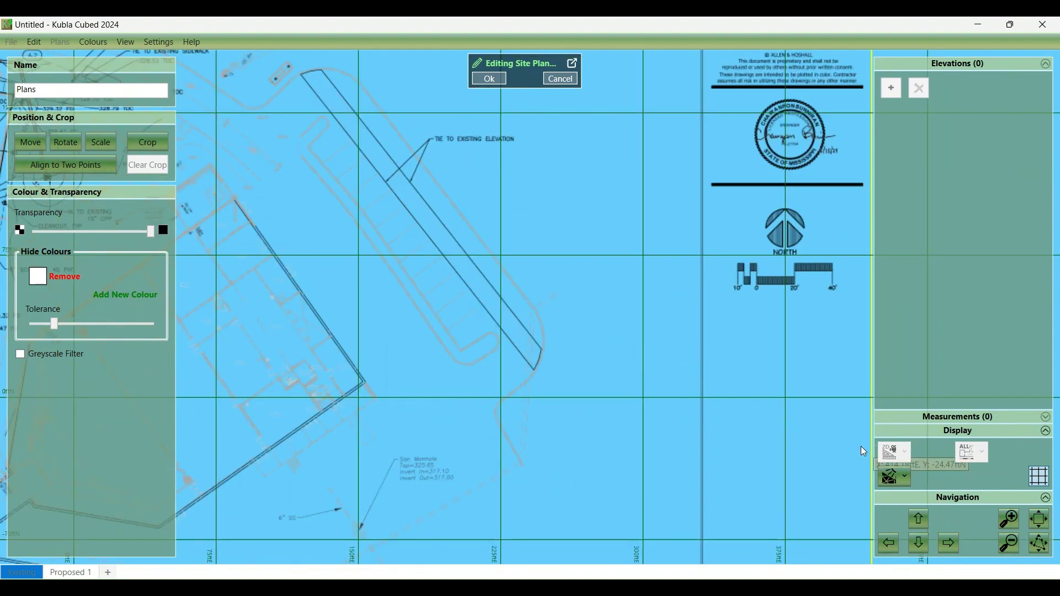
{"action": "left_click", "coordinate": [1038, 520]}
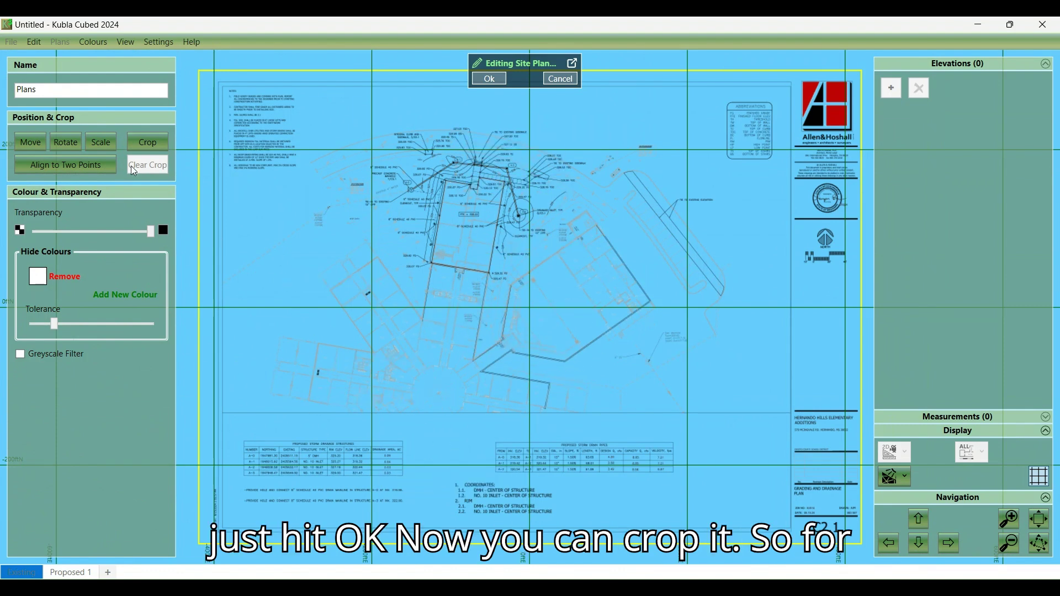
{"action": "left_click", "coordinate": [147, 142]}
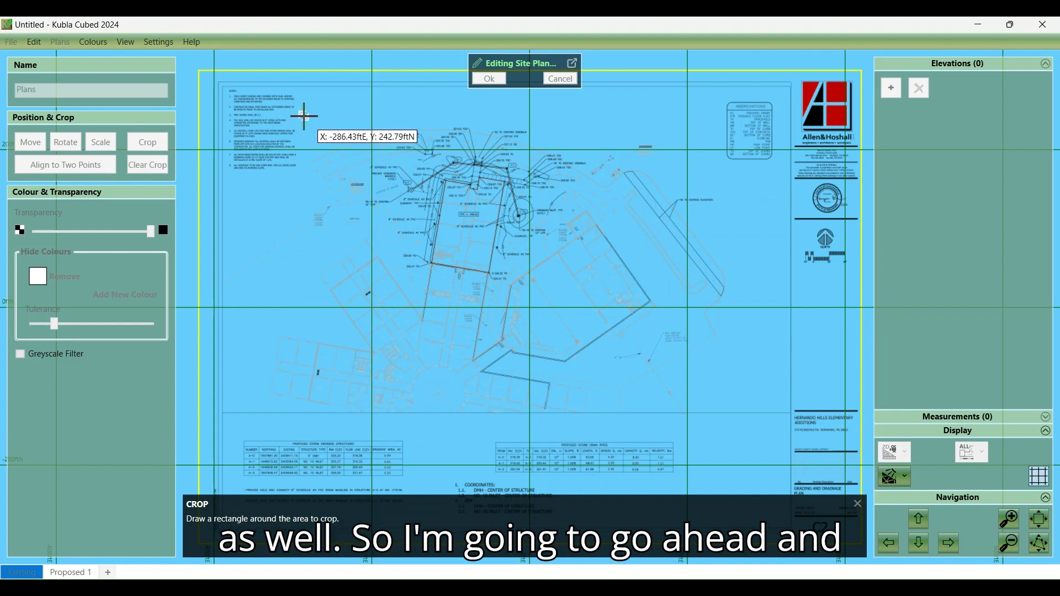
{"action": "mouse_move", "coordinate": [307, 109]}
{"action": "left_mouse_down"}
{"action": "mouse_move", "coordinate": [320, 386]}
{"action": "mouse_move", "coordinate": [367, 410]}
{"action": "mouse_move", "coordinate": [734, 409]}
{"action": "mouse_move", "coordinate": [725, 411]}
{"action": "left_mouse_up"}
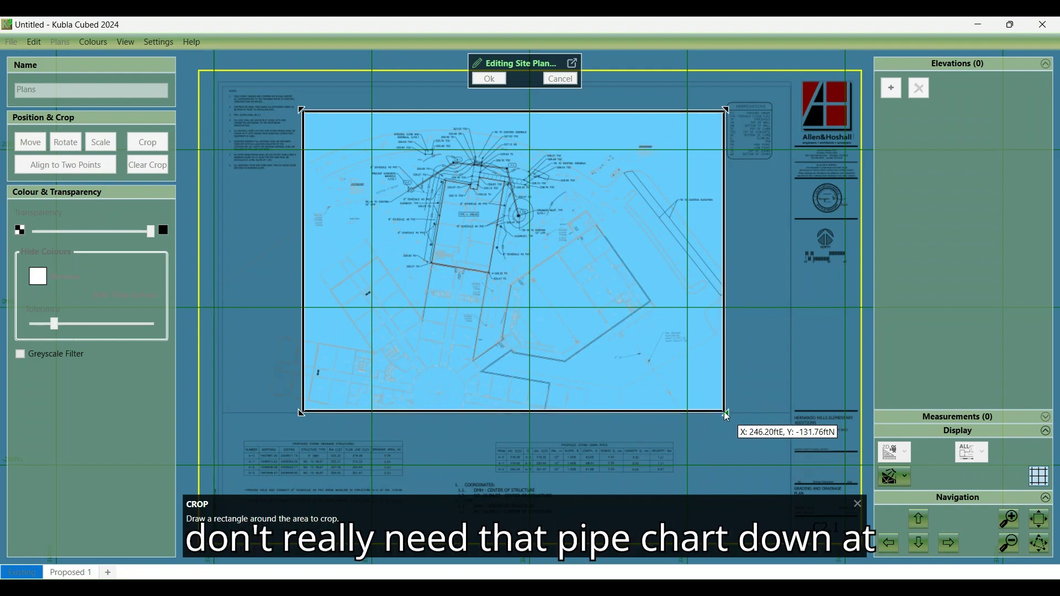
{"action": "left_click", "coordinate": [724, 412]}
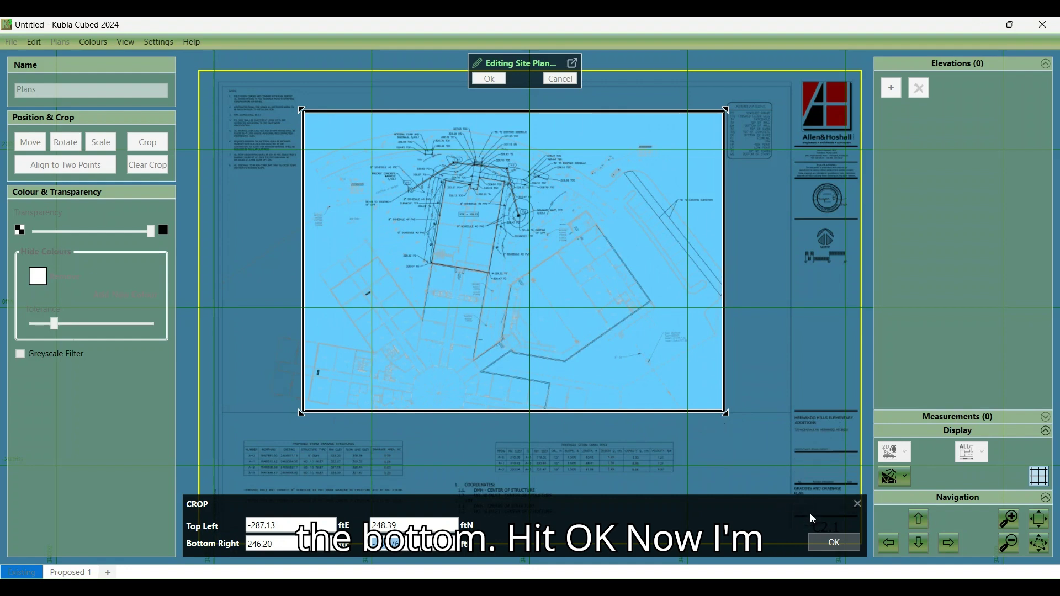
{"action": "left_click", "coordinate": [835, 543]}
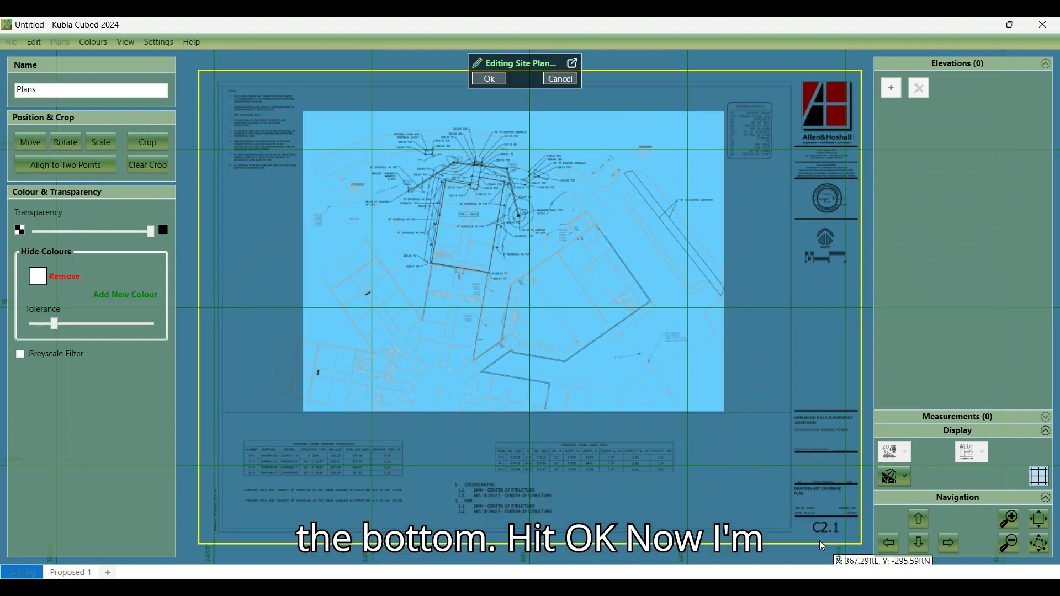
{"action": "left_click", "coordinate": [490, 80]}
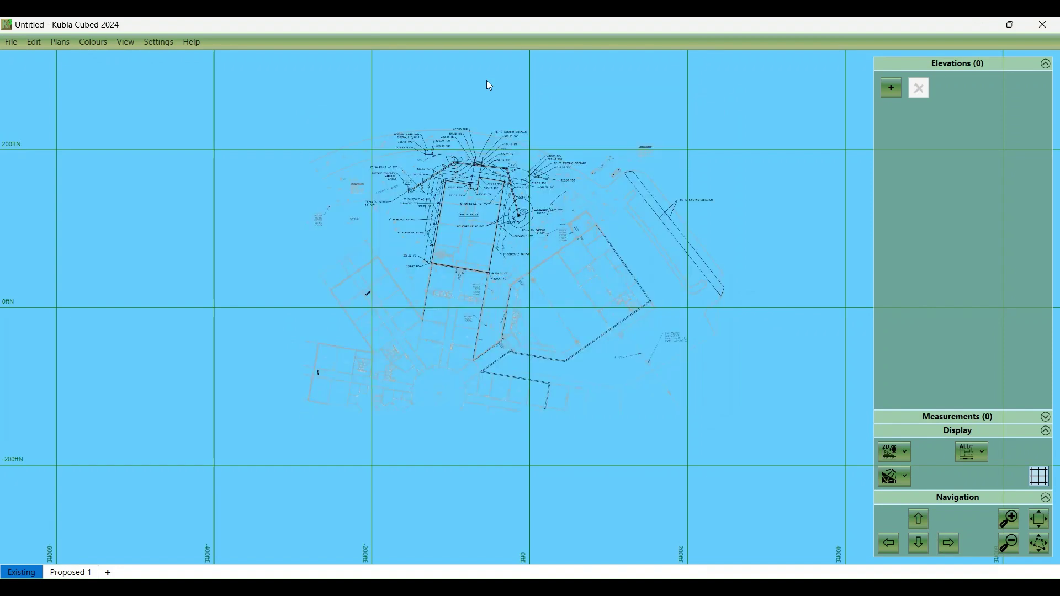
Add a feature surface to the existing elevations
{"action": "scroll", "coordinate": [549, 301], "scroll_direction": "up", "scroll_amount": 5}
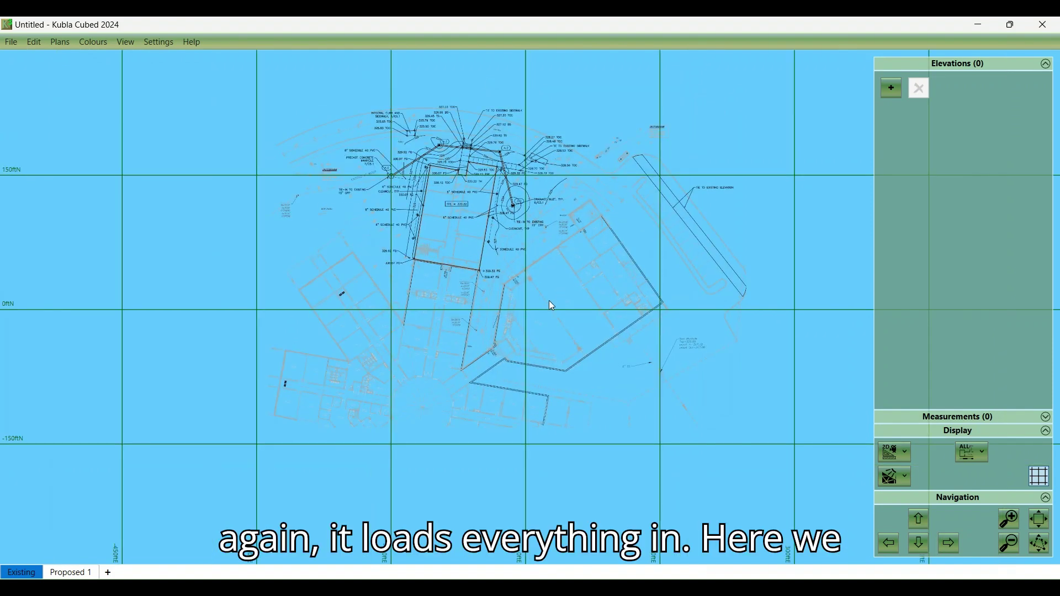
{"action": "scroll", "coordinate": [533, 282], "scroll_direction": "down", "scroll_amount": 3}
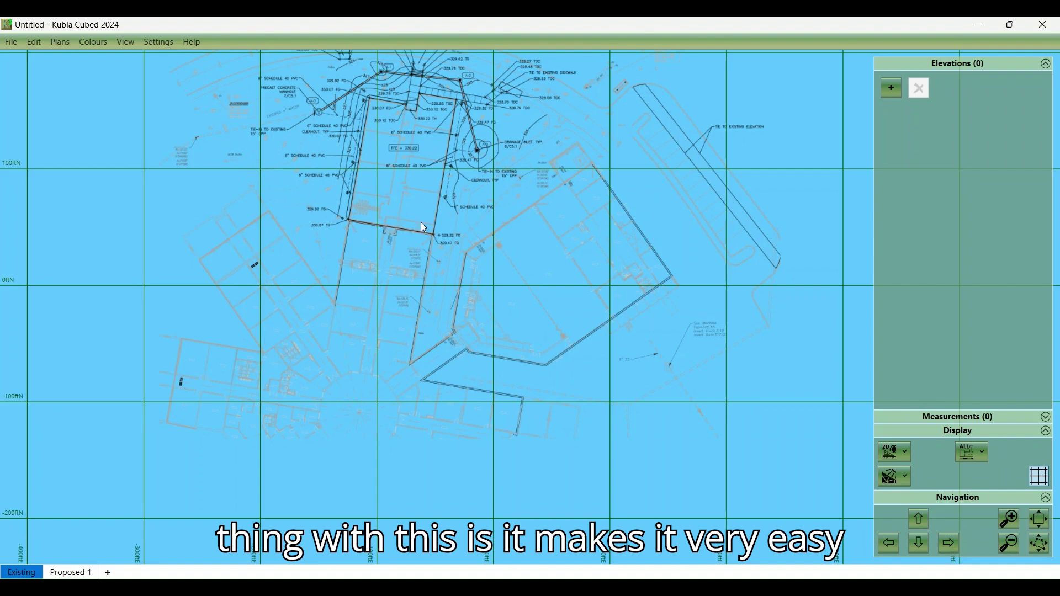
{"action": "scroll", "coordinate": [418, 223], "scroll_direction": "down", "scroll_amount": 1}
{"action": "scroll", "coordinate": [392, 122], "scroll_direction": "up", "scroll_amount": 4}
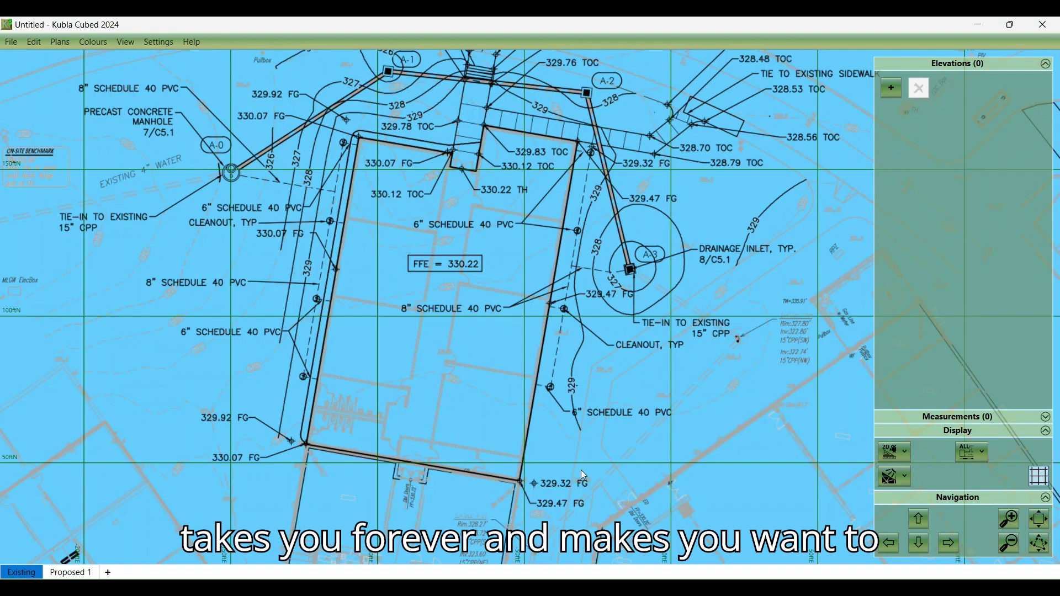
{"action": "scroll", "coordinate": [439, 229], "scroll_direction": "down", "scroll_amount": 2}
{"action": "scroll", "coordinate": [442, 234], "scroll_direction": "down", "scroll_amount": 2}
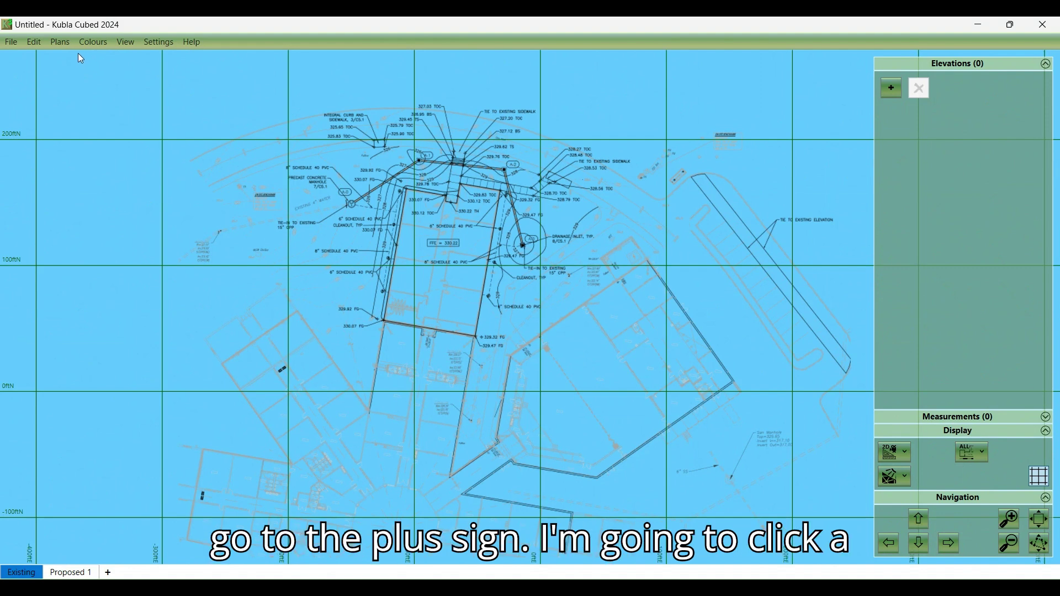
{"action": "left_click", "coordinate": [890, 90]}
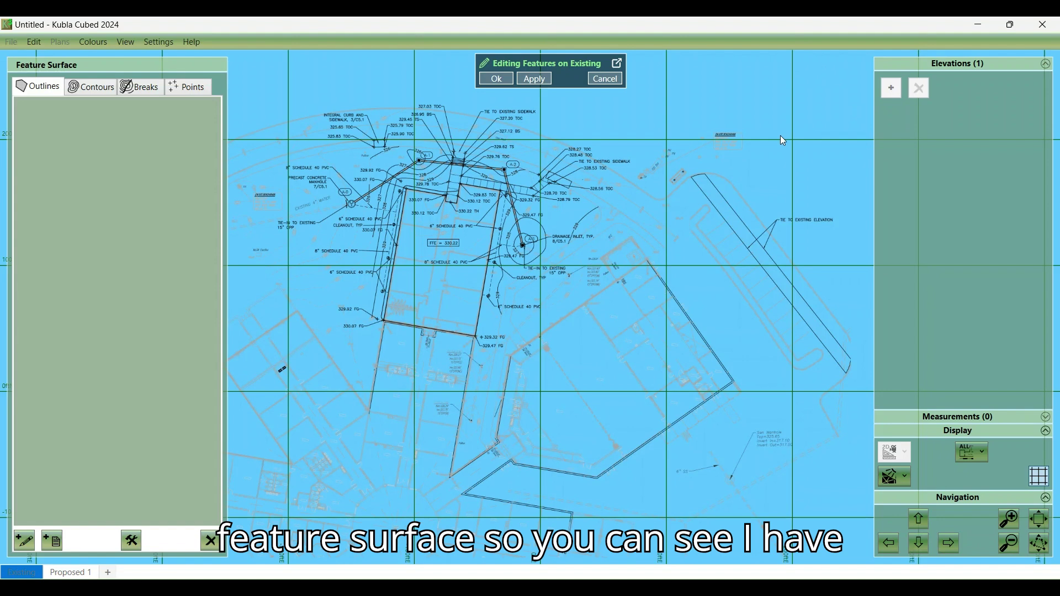
Look over the feature surface's contour, break and point lists and examine the existing and proposed contours around the building
{"action": "left_click", "coordinate": [97, 91]}
{"action": "left_click", "coordinate": [141, 89]}
{"action": "left_click", "coordinate": [187, 89]}
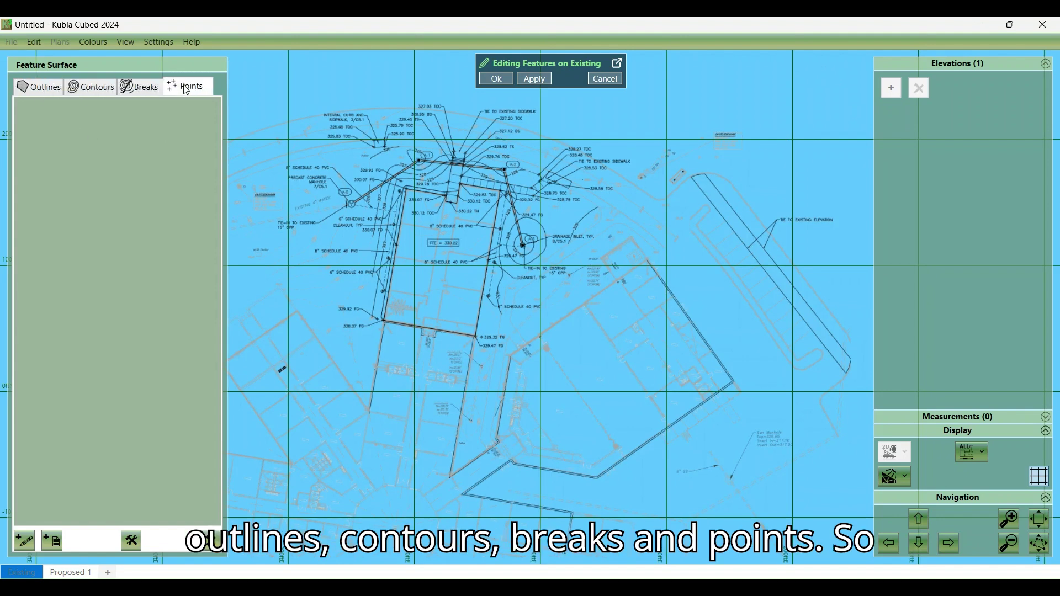
{"action": "scroll", "coordinate": [395, 328], "scroll_direction": "up", "scroll_amount": 5}
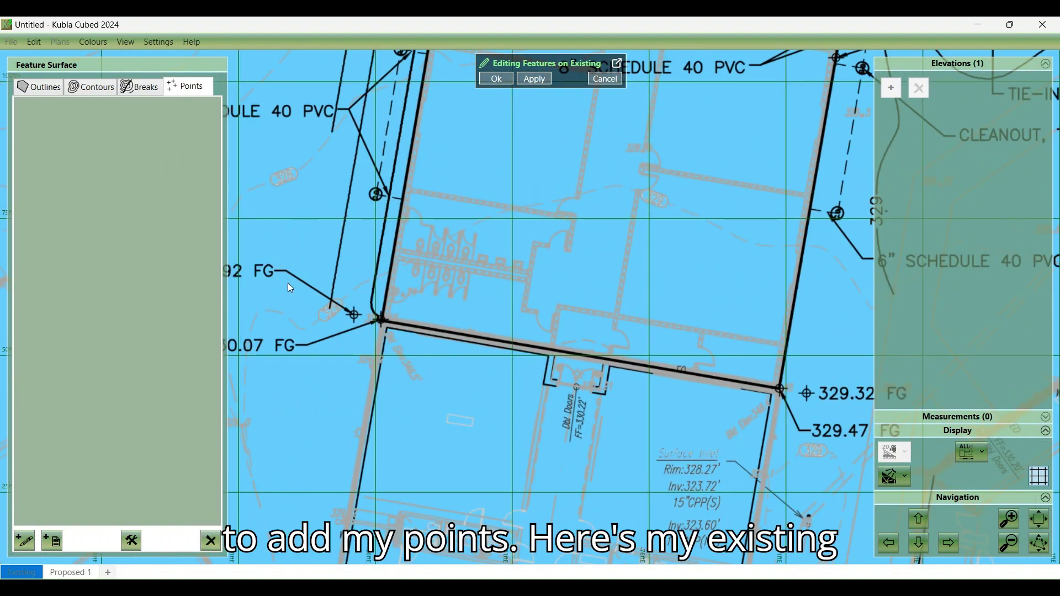
{"action": "scroll", "coordinate": [358, 247], "scroll_direction": "down", "scroll_amount": 2}
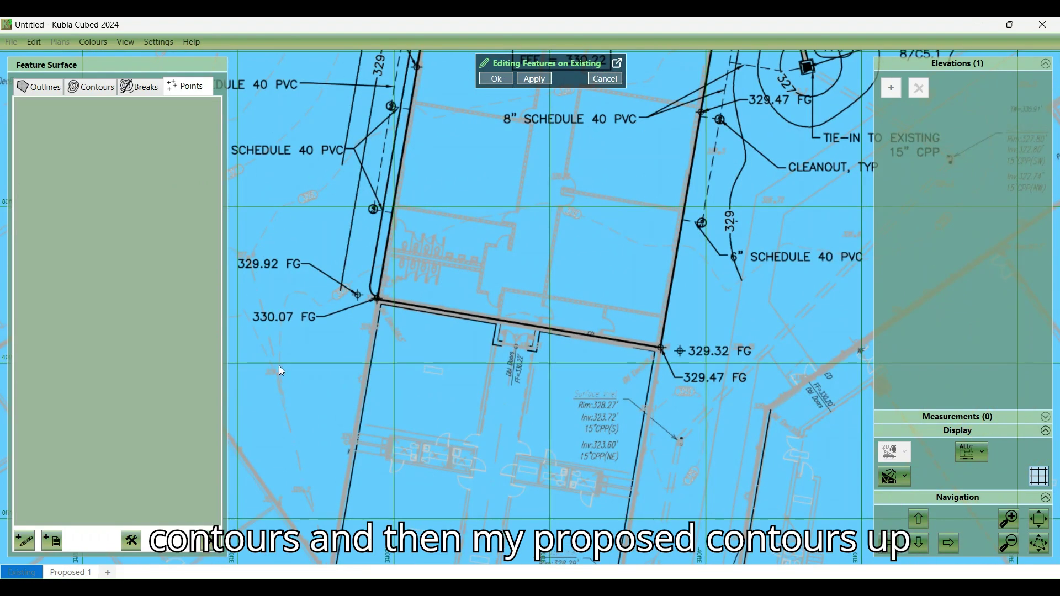
{"action": "scroll", "coordinate": [329, 242], "scroll_direction": "down", "scroll_amount": 2}
{"action": "scroll", "coordinate": [353, 89], "scroll_direction": "up", "scroll_amount": 5}
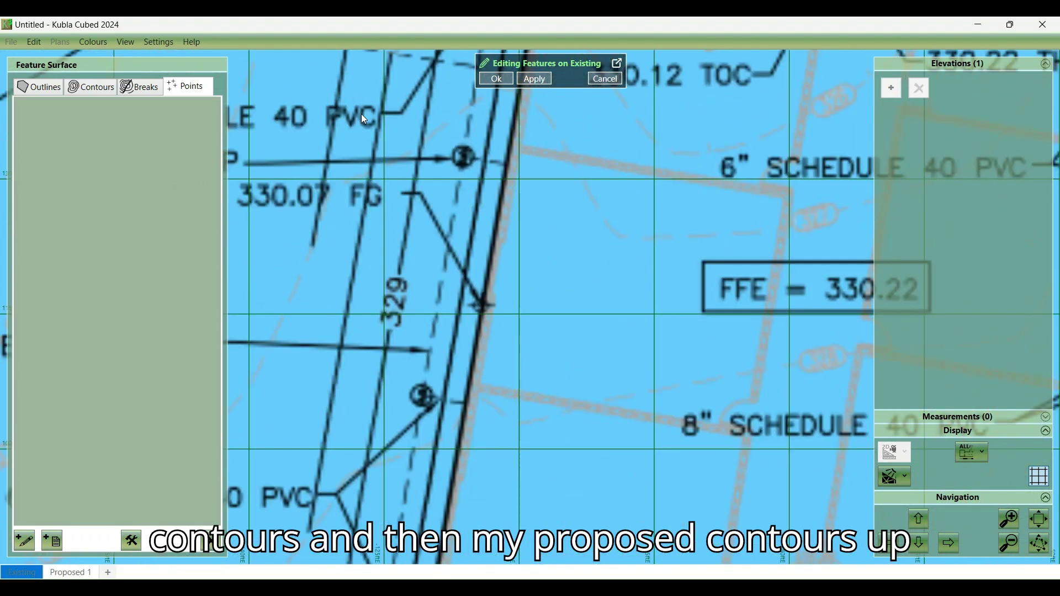
{"action": "scroll", "coordinate": [385, 94], "scroll_direction": "down", "scroll_amount": 2}
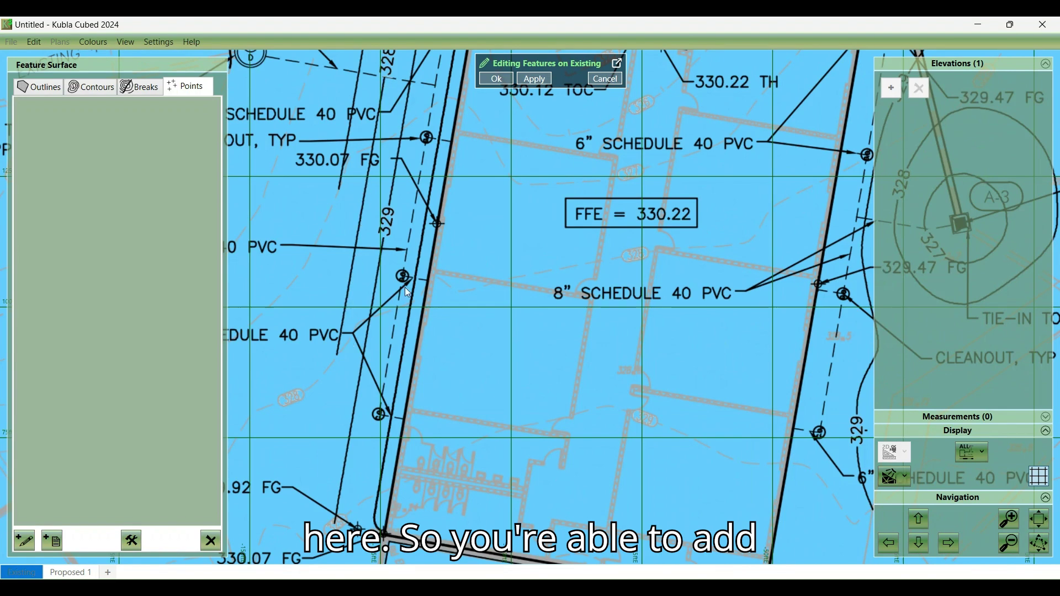
{"action": "scroll", "coordinate": [475, 287], "scroll_direction": "down", "scroll_amount": 3}
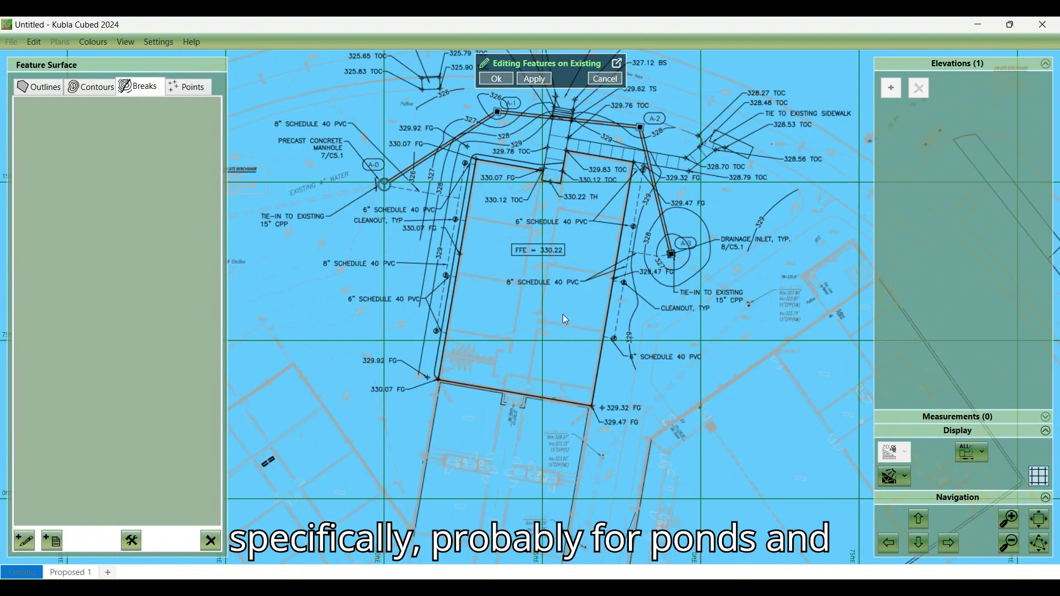
Set the level of the existing contour crossing the building's southern part to 329 ft
{"action": "left_click", "coordinate": [84, 91]}
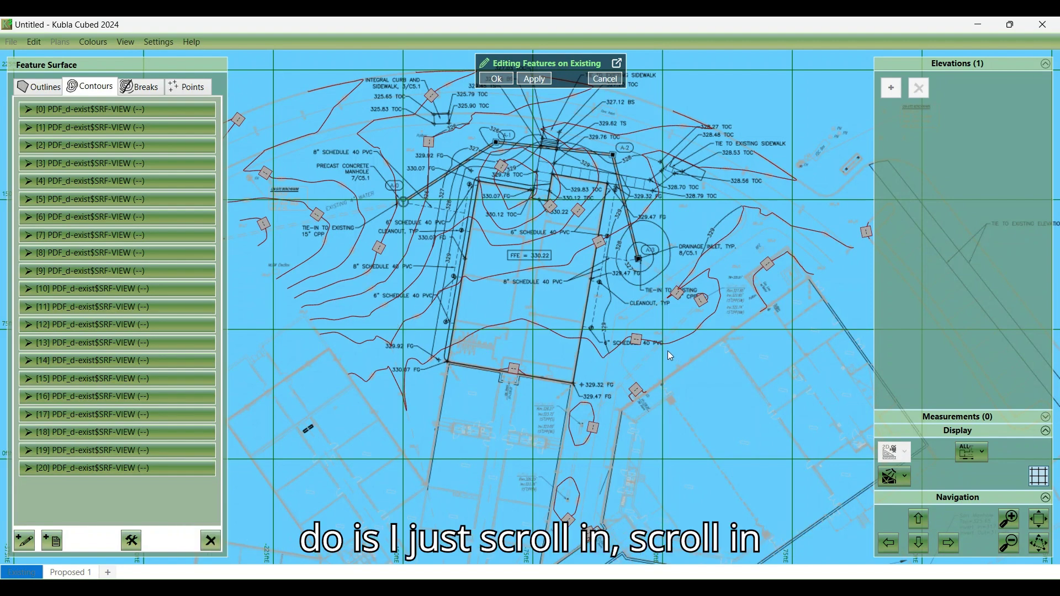
{"action": "scroll", "coordinate": [658, 357], "scroll_direction": "up", "scroll_amount": 1}
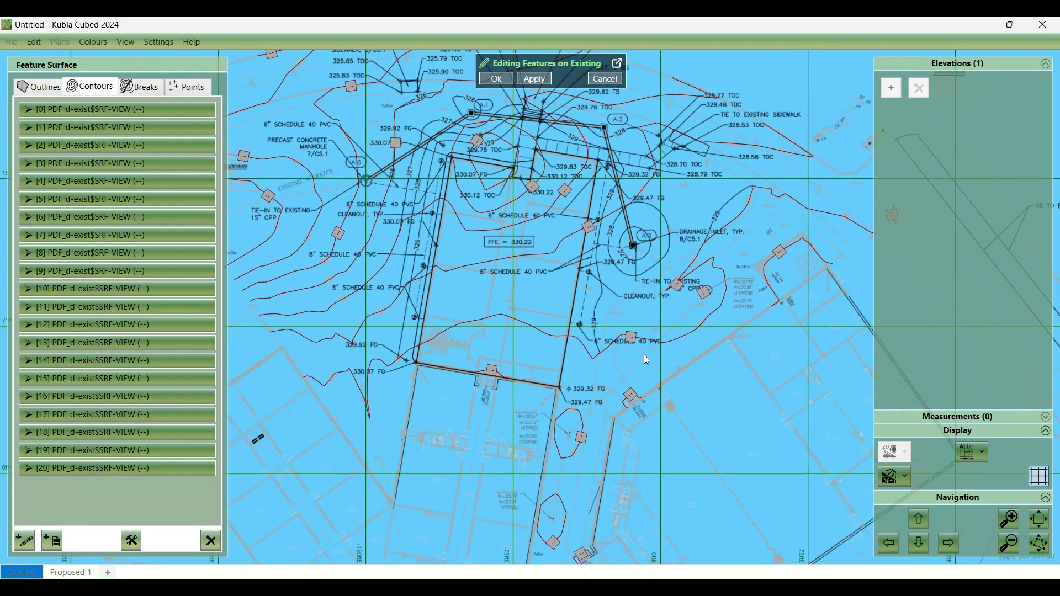
{"action": "scroll", "coordinate": [644, 356], "scroll_direction": "up", "scroll_amount": 4}
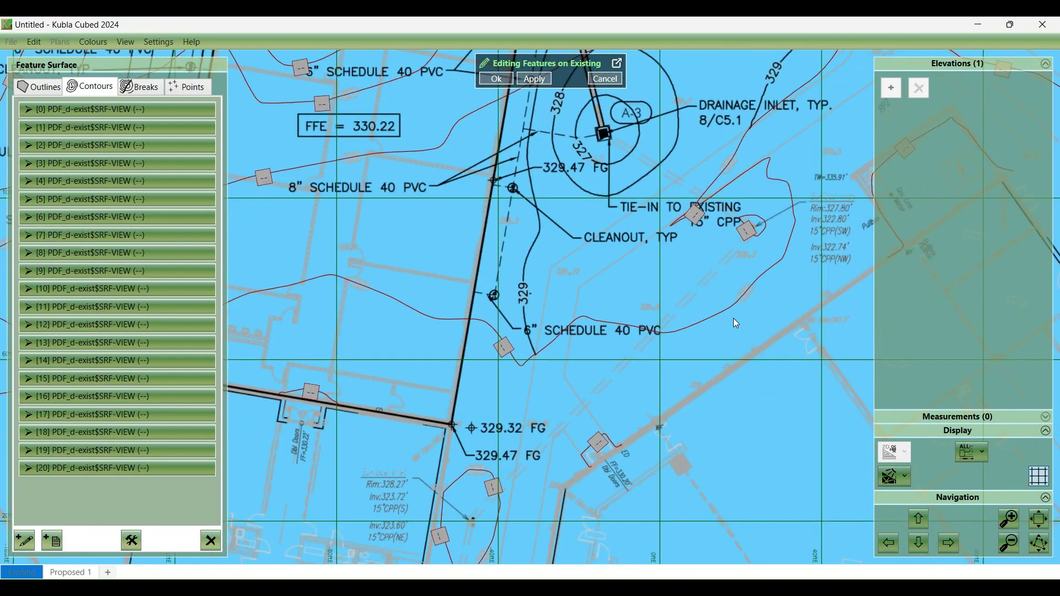
{"action": "left_click", "coordinate": [370, 289]}
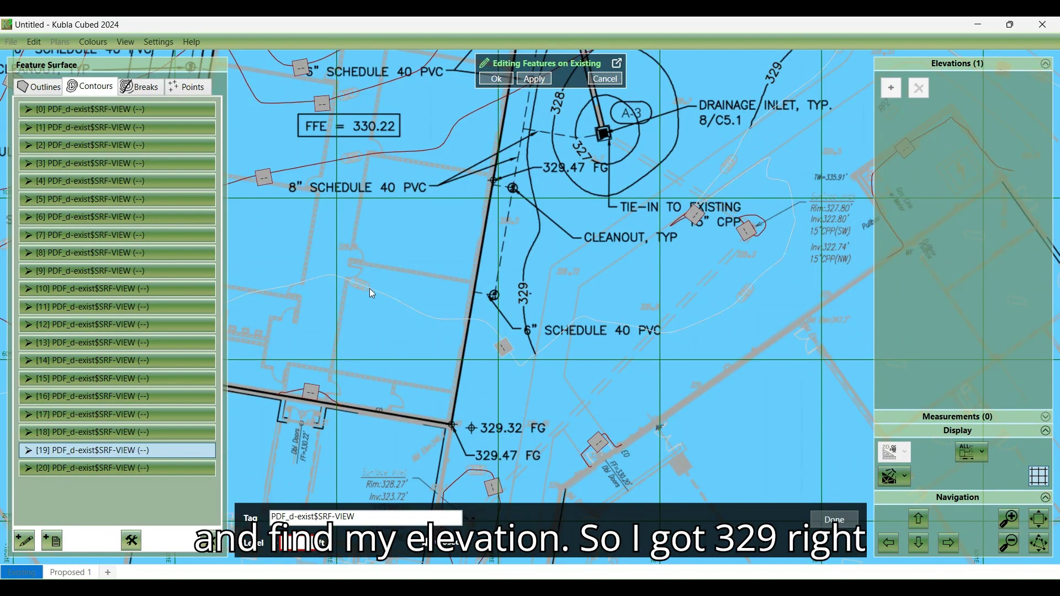
{"action": "left_click", "coordinate": [304, 546]}
{"action": "type", "text": "329"}
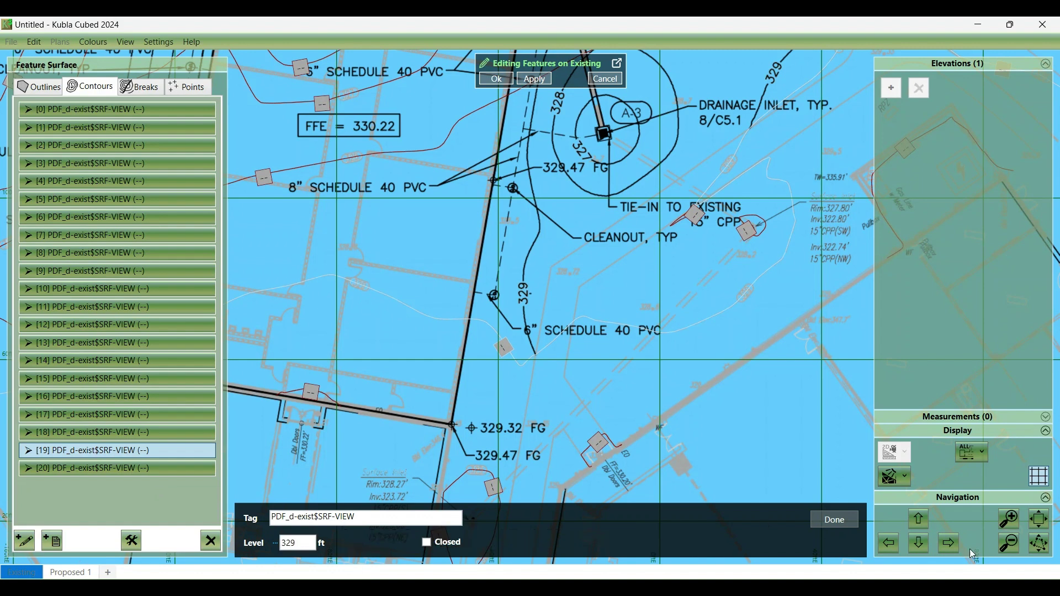
{"action": "left_click", "coordinate": [835, 522]}
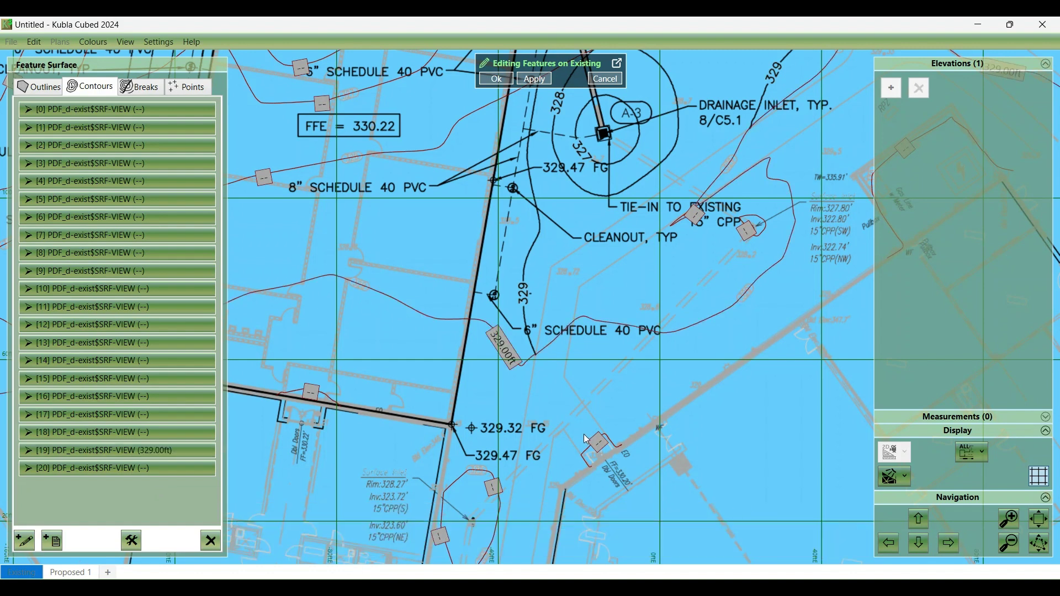
Set the level of the existing contour running just below the FFE label in the building to 328 ft
{"action": "scroll", "coordinate": [674, 310], "scroll_direction": "down", "scroll_amount": 1}
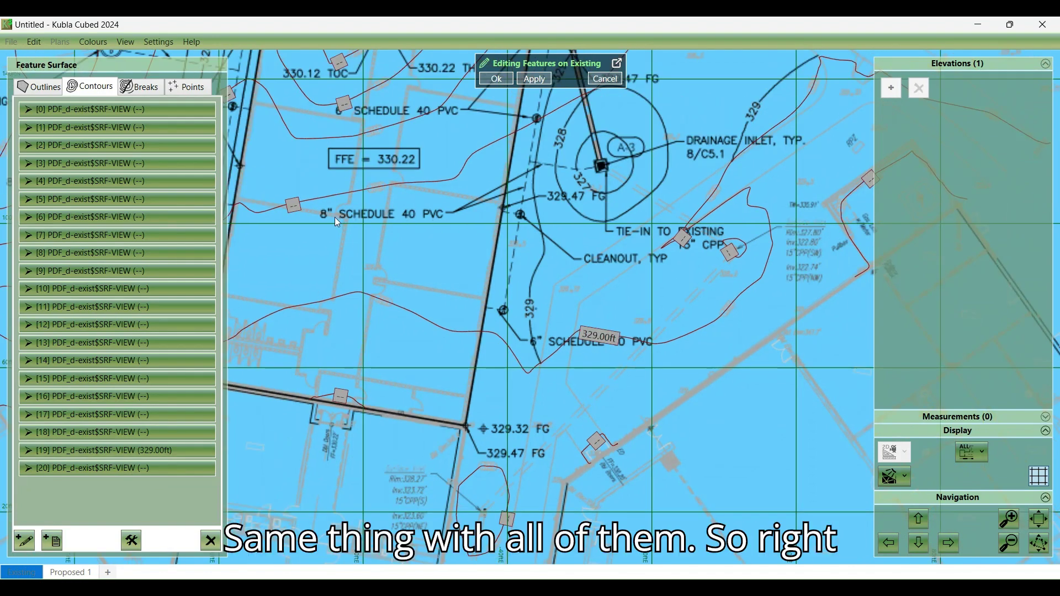
{"action": "scroll", "coordinate": [363, 195], "scroll_direction": "down", "scroll_amount": 1}
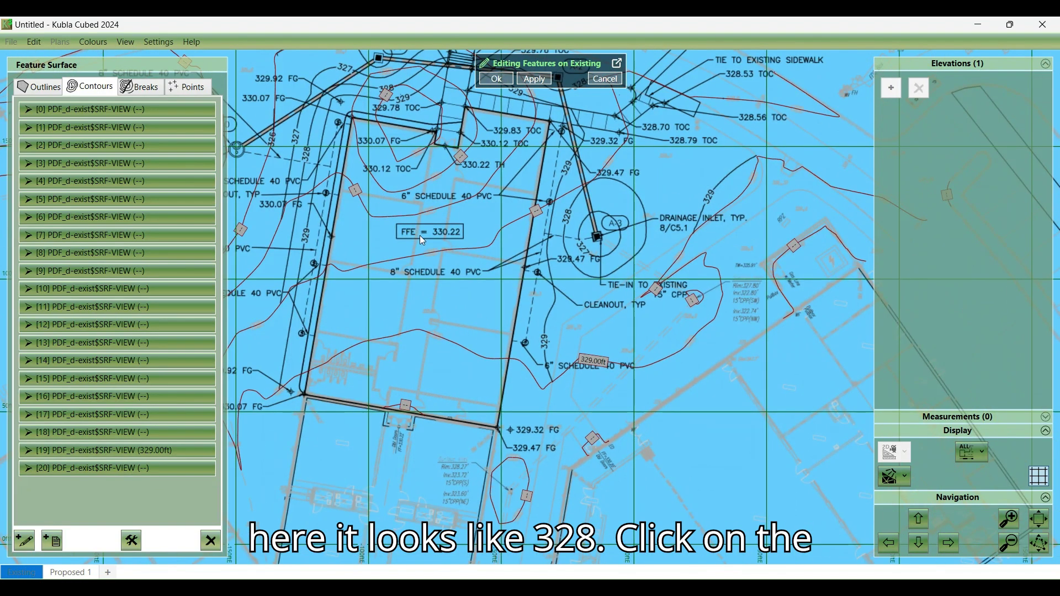
{"action": "left_click", "coordinate": [399, 260]}
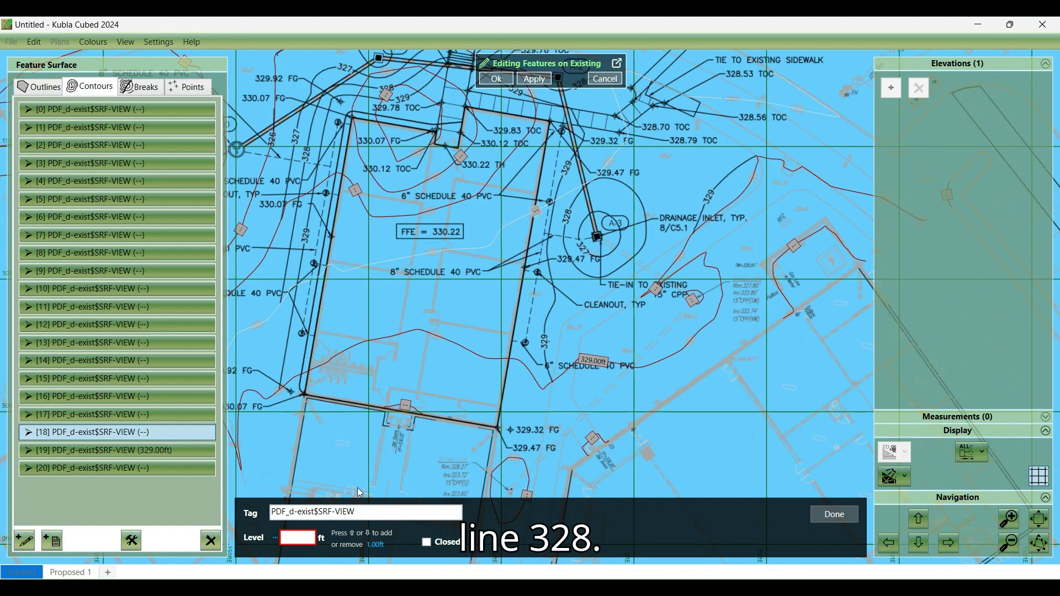
{"action": "type", "text": "328"}
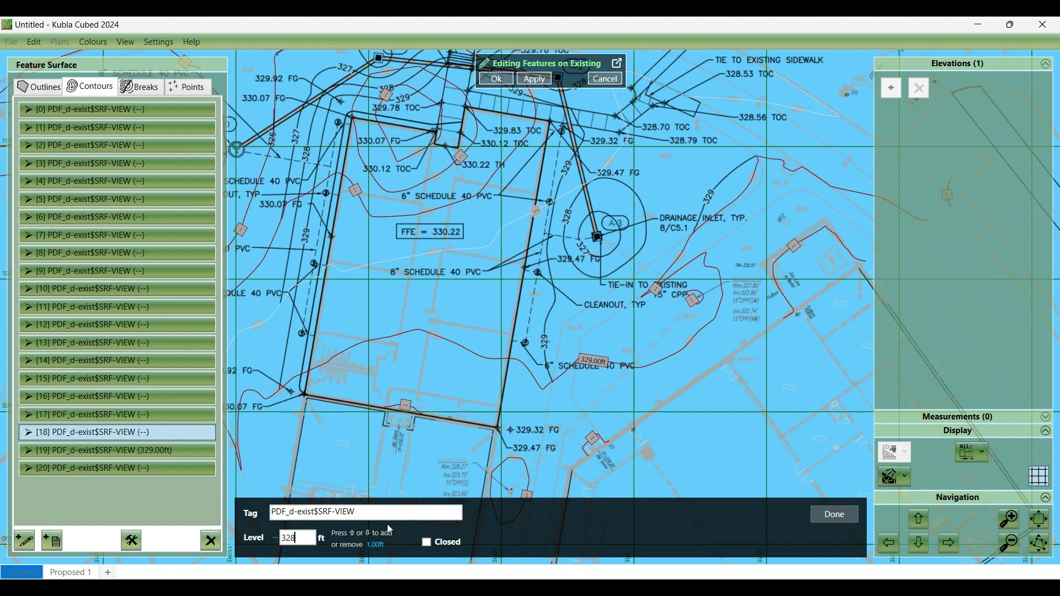
{"action": "left_click", "coordinate": [833, 513]}
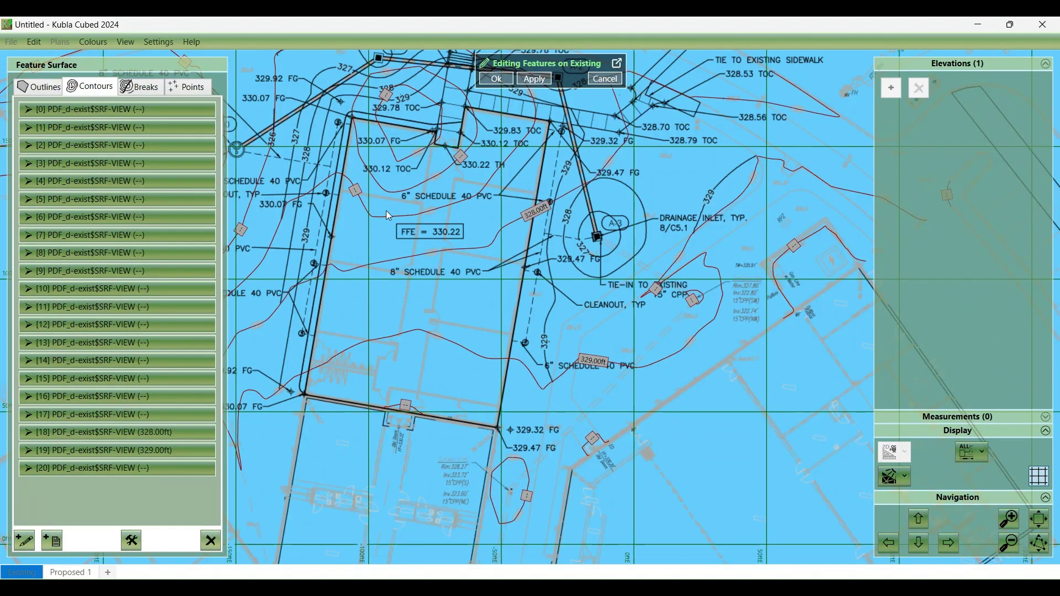
Set the level of the existing contour running just above the FFE label in the building to 327 ft
{"action": "left_click", "coordinate": [413, 218]}
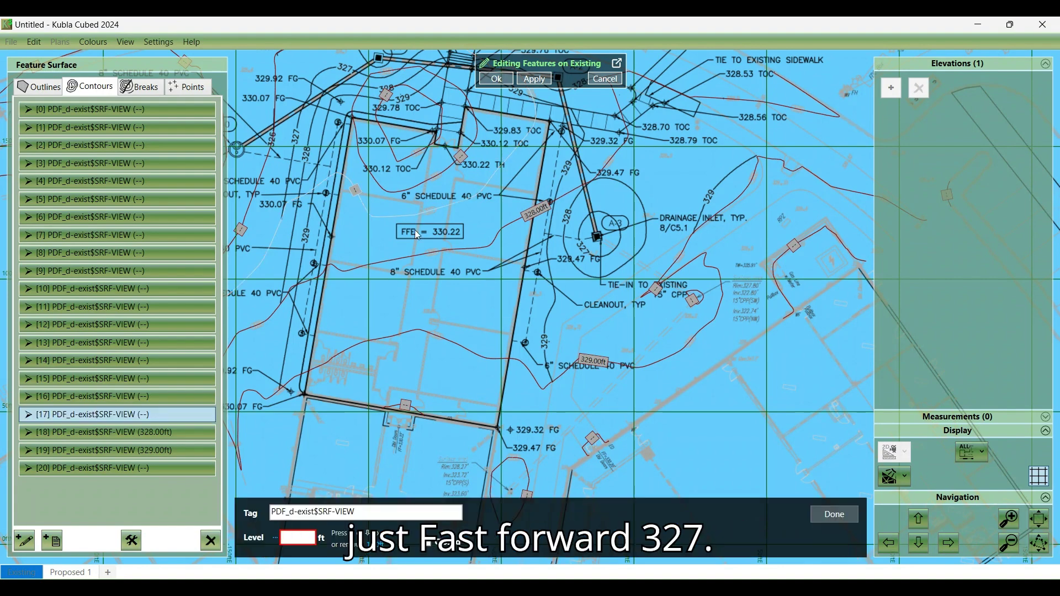
{"action": "type", "text": "327"}
{"action": "left_click", "coordinate": [828, 516]}
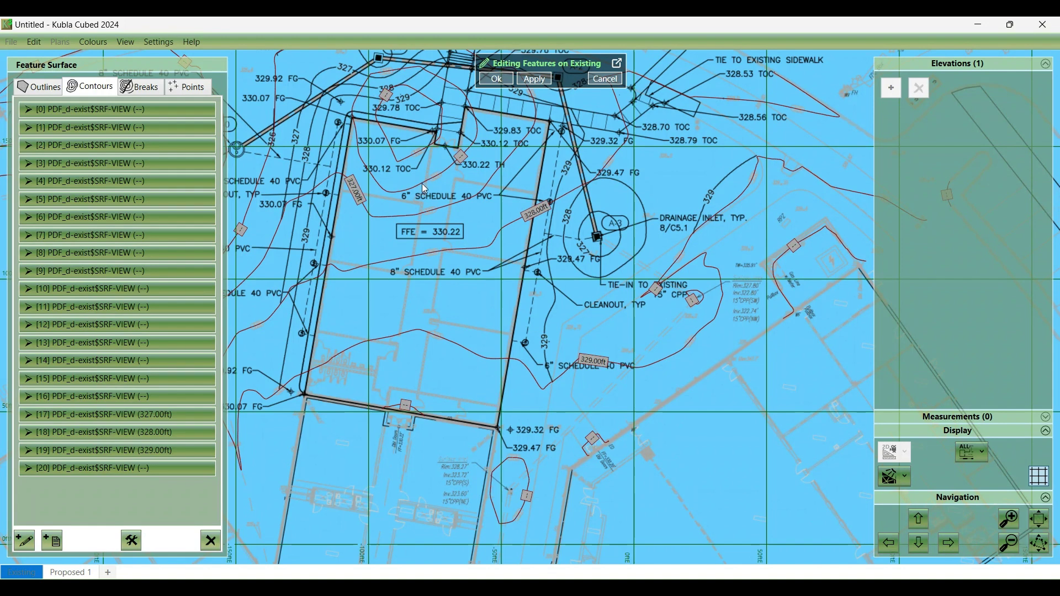
Set the level of the closed existing contour around the 330.12 TOC label in the building's northern part to 326 ft
{"action": "left_click", "coordinate": [460, 154]}
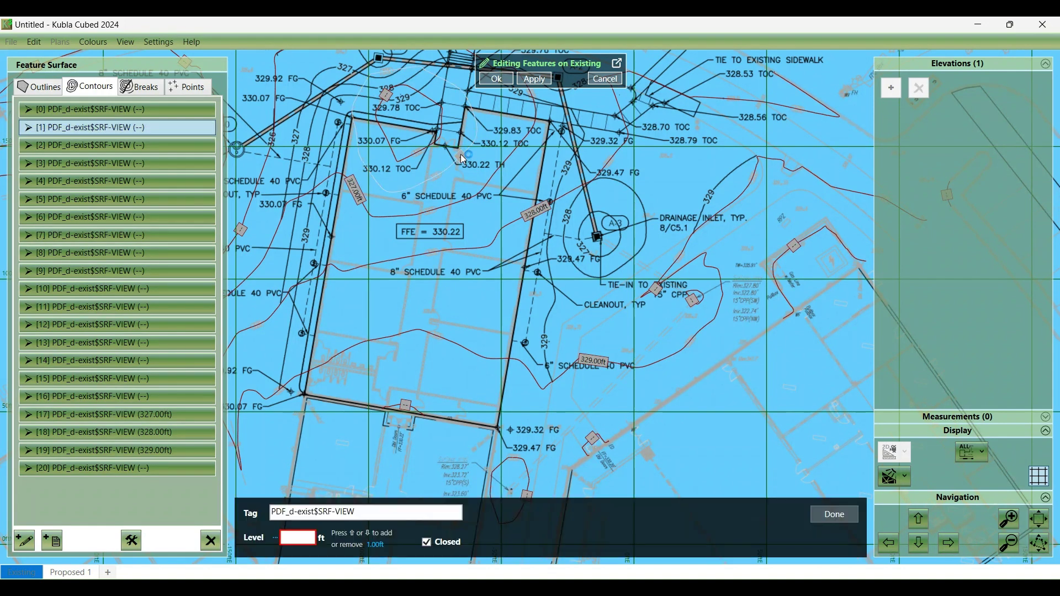
{"action": "left_click", "coordinate": [295, 546]}
{"action": "type", "text": "326"}
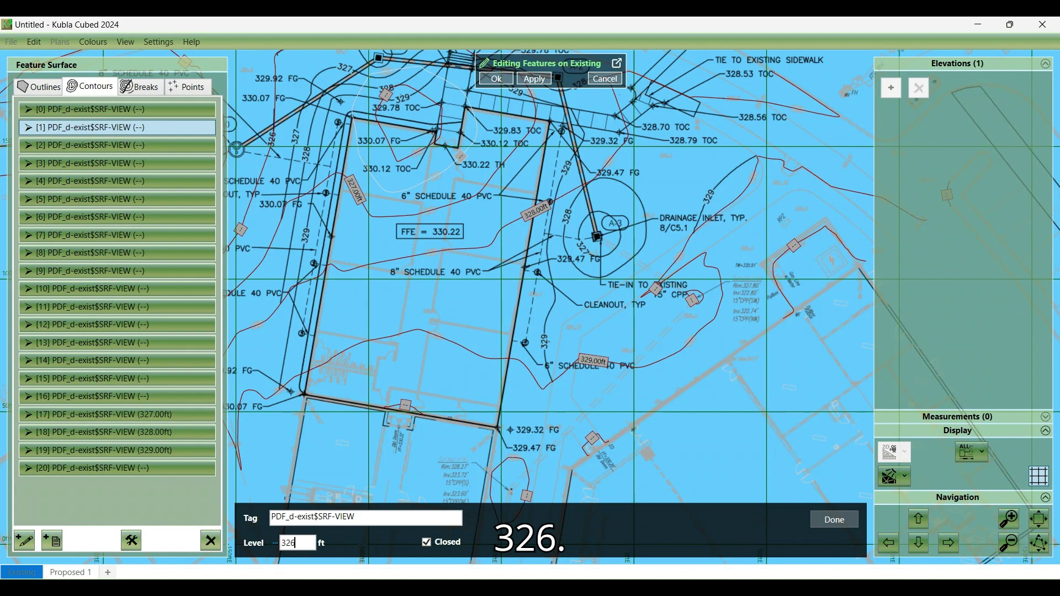
{"action": "left_click", "coordinate": [835, 520]}
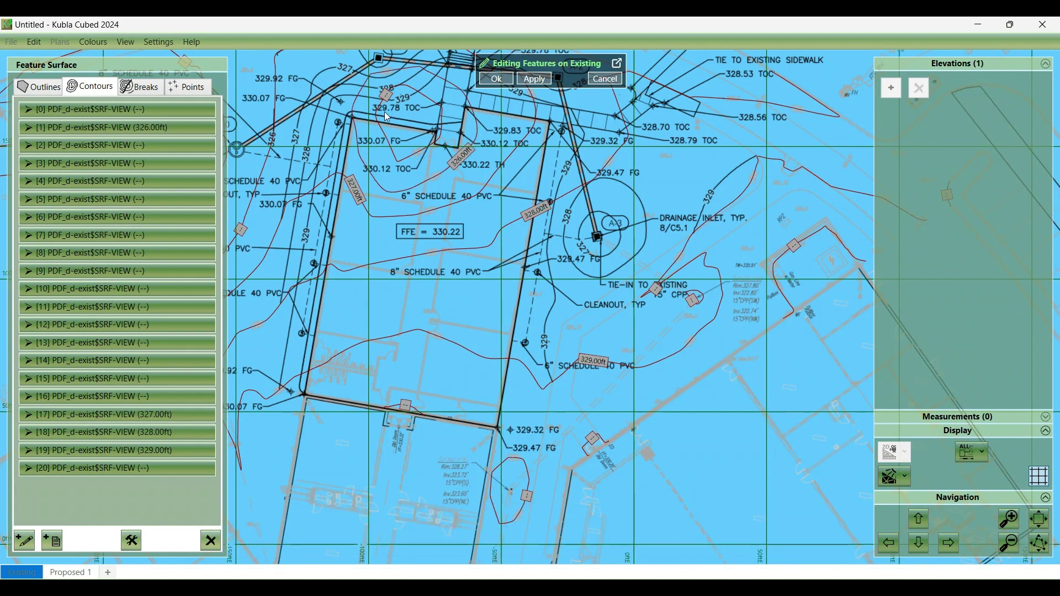
Set the level of the innermost closed contour at the building's northern edge to 325 ft, checking the closed option on both closed contours
{"action": "left_click", "coordinate": [387, 95]}
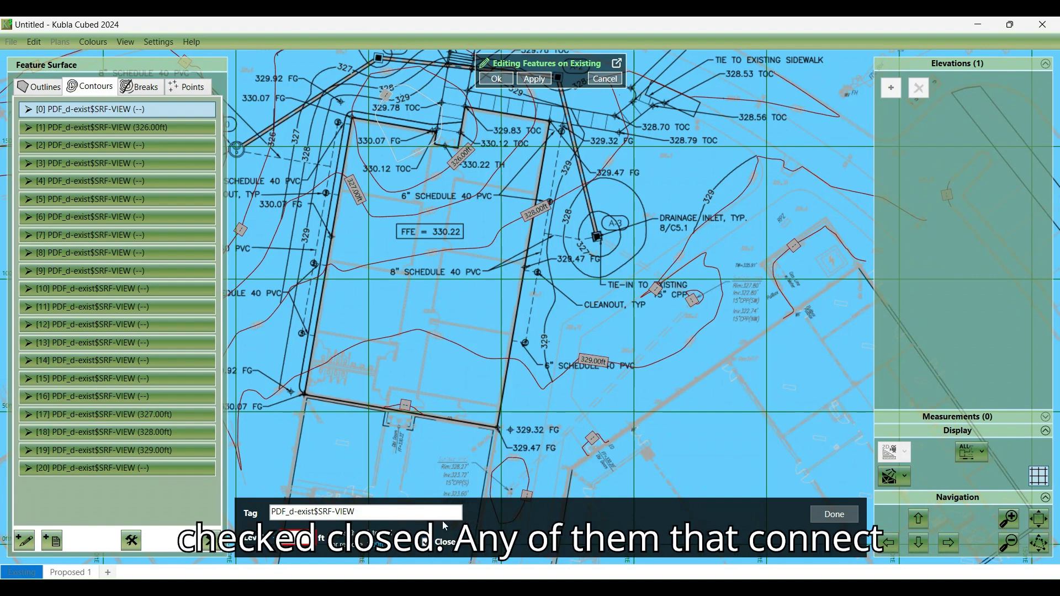
{"action": "left_click", "coordinate": [459, 165]}
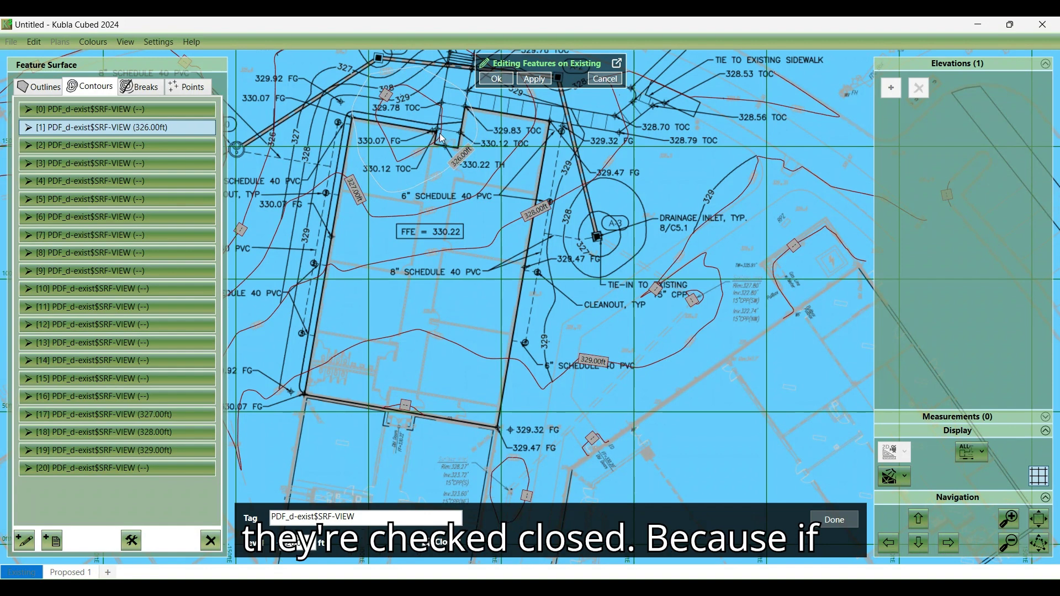
{"action": "left_click", "coordinate": [444, 139]}
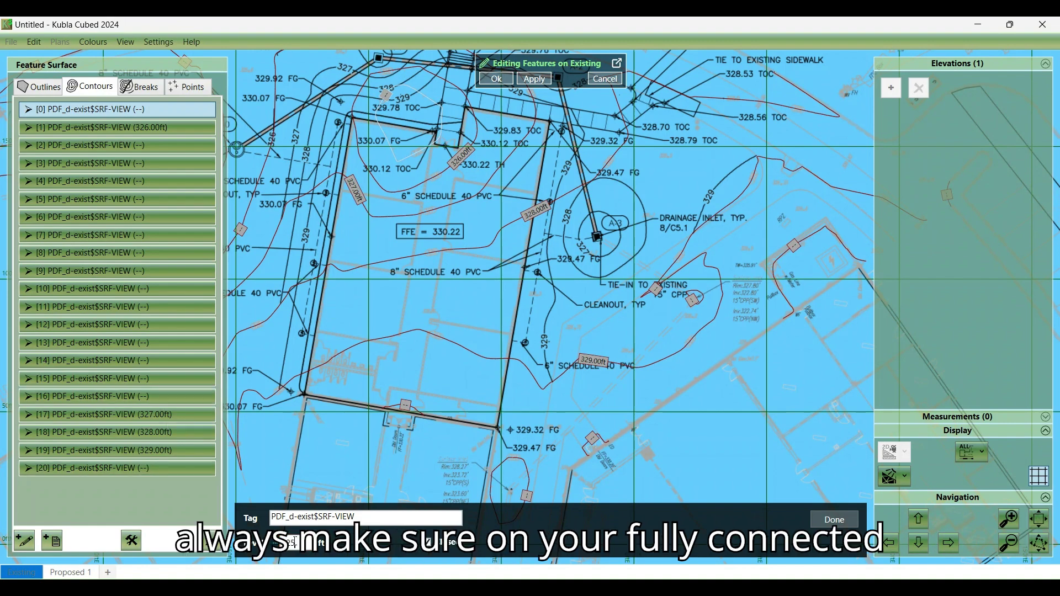
{"action": "left_click", "coordinate": [841, 523]}
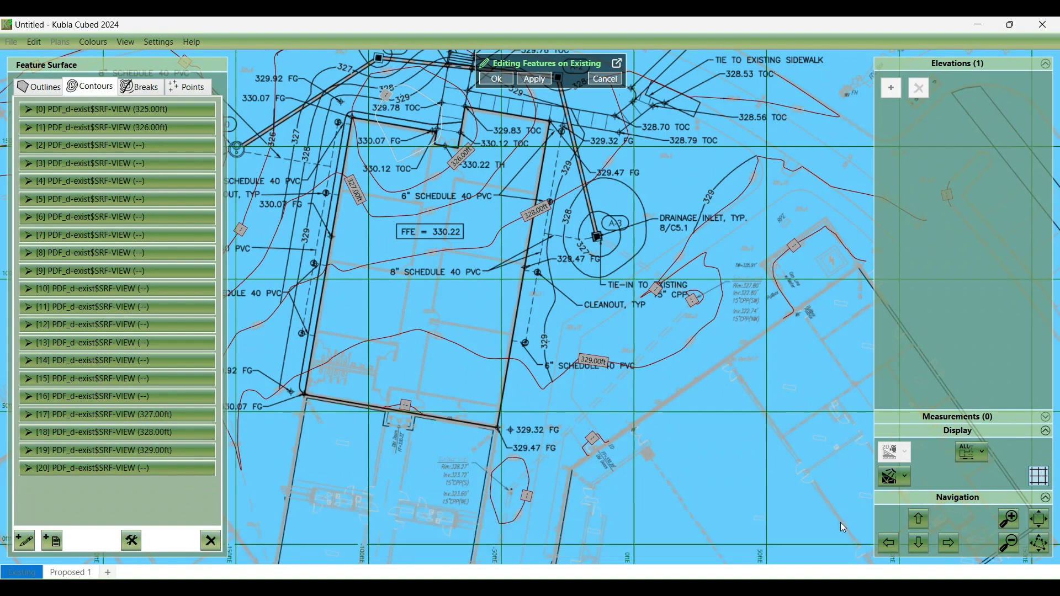
Delete the small stray closed contour beside the 15" CPP tie-in label east of the building
{"action": "left_click", "coordinate": [662, 297]}
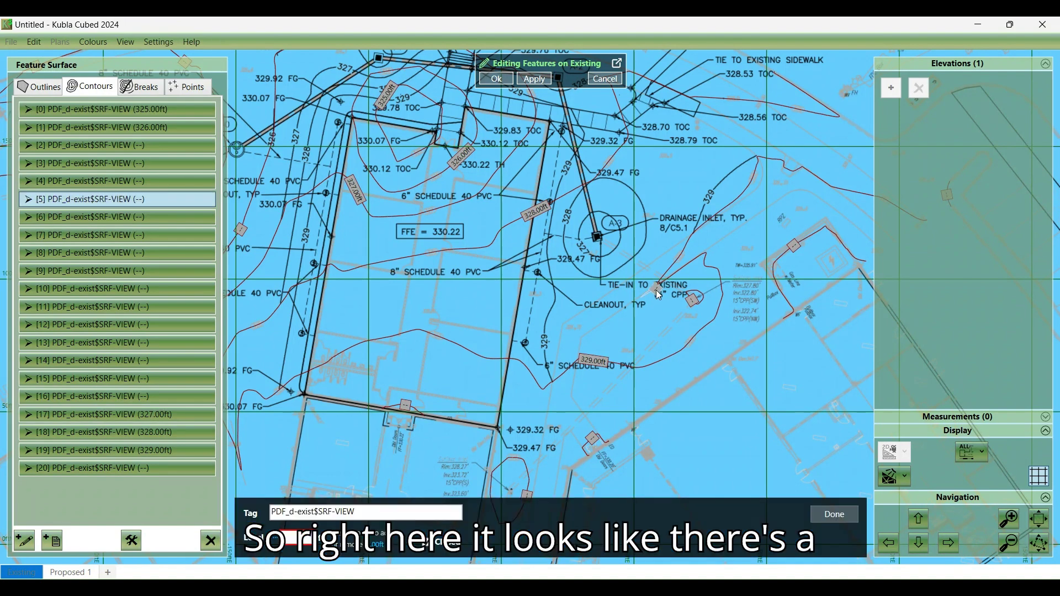
{"action": "left_click", "coordinate": [697, 229]}
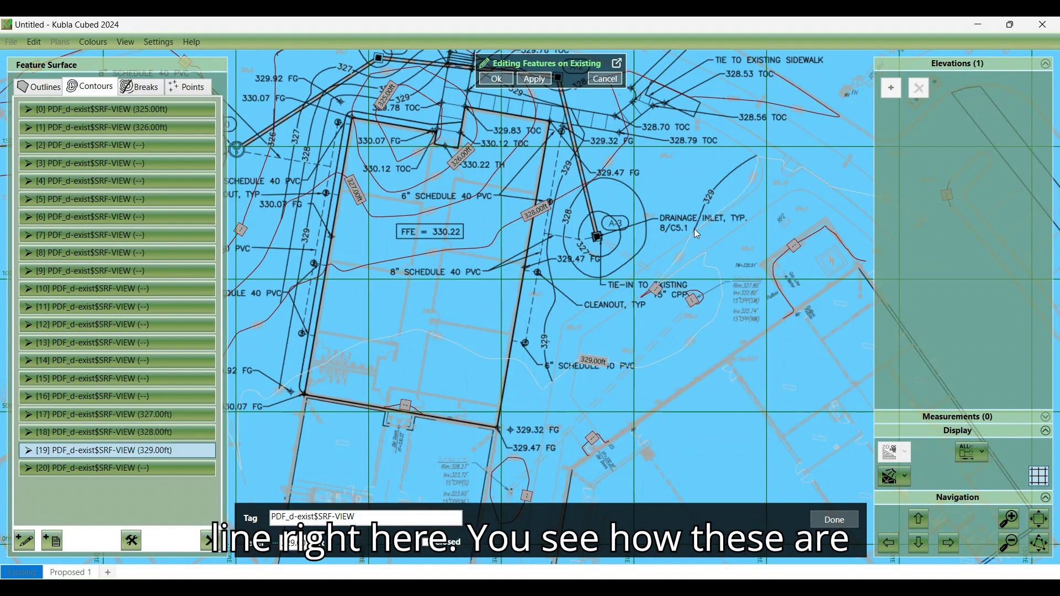
{"action": "left_click", "coordinate": [656, 297]}
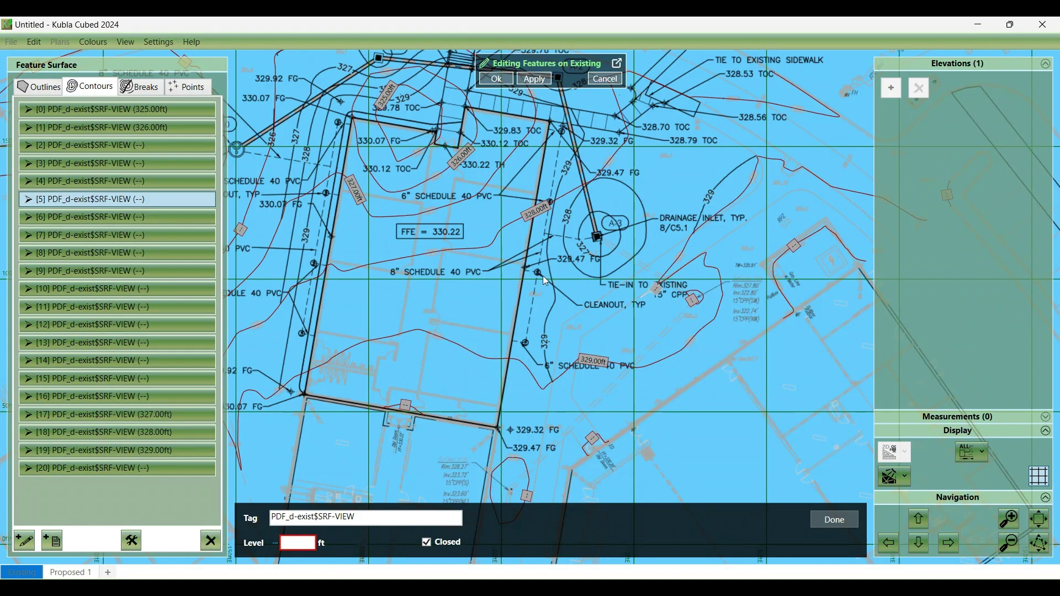
{"action": "key", "text": "Delete"}
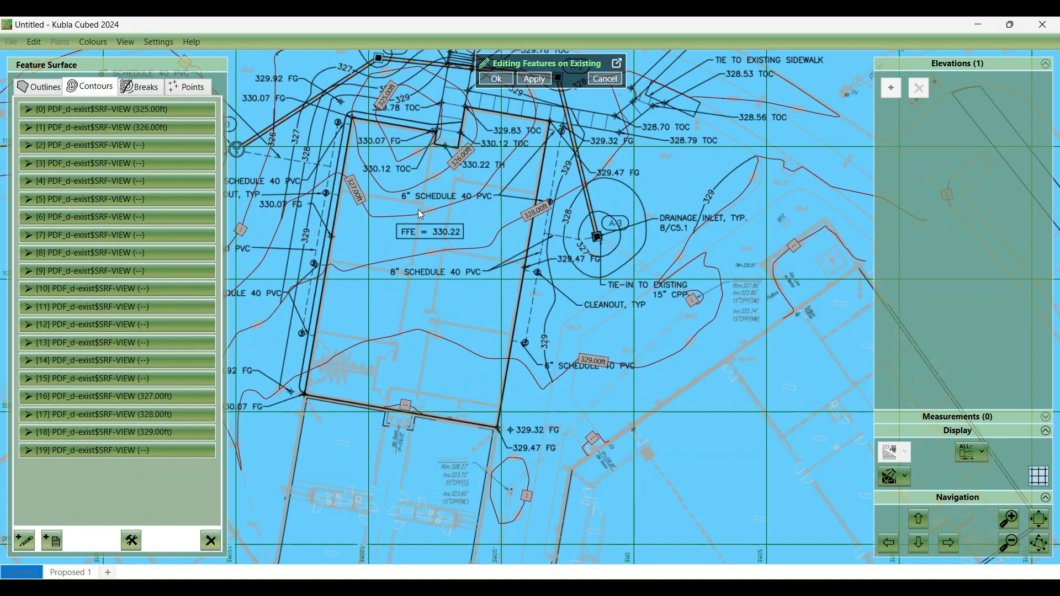
Set the level of the existing contour west of the building, just east of the 15" CPP tie-in label, to 324 ft
{"action": "scroll", "coordinate": [391, 219], "scroll_direction": "down", "scroll_amount": 1}
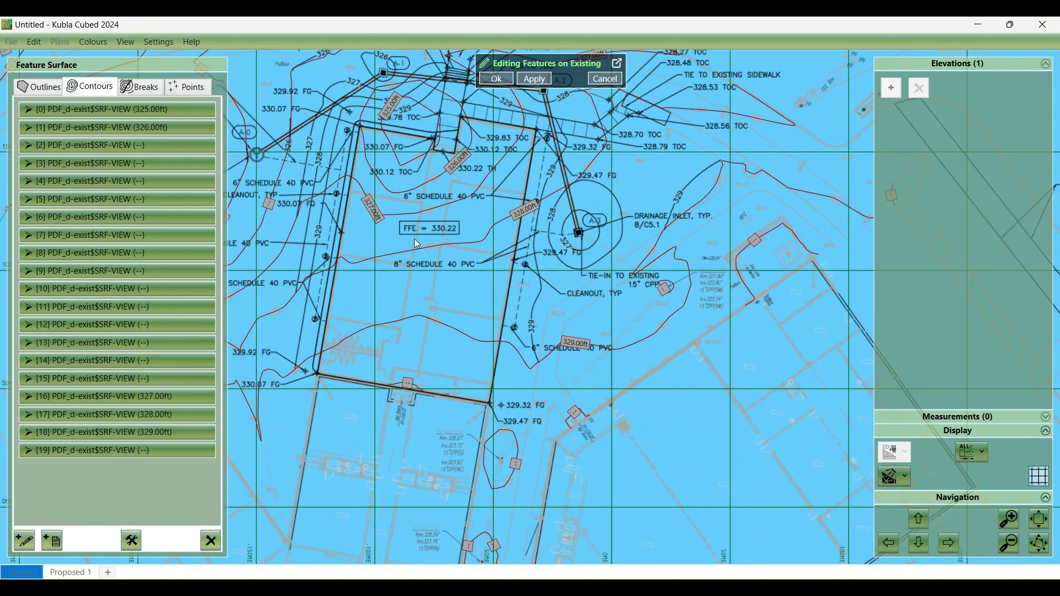
{"action": "scroll", "coordinate": [460, 279], "scroll_direction": "down", "scroll_amount": 2}
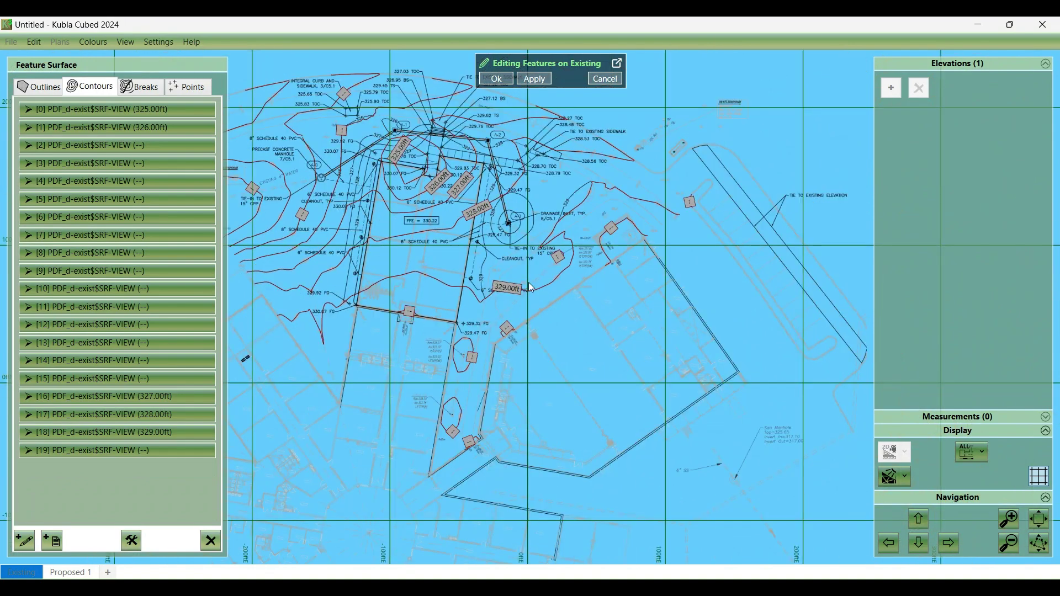
{"action": "scroll", "coordinate": [883, 546], "scroll_direction": "down", "scroll_amount": 1}
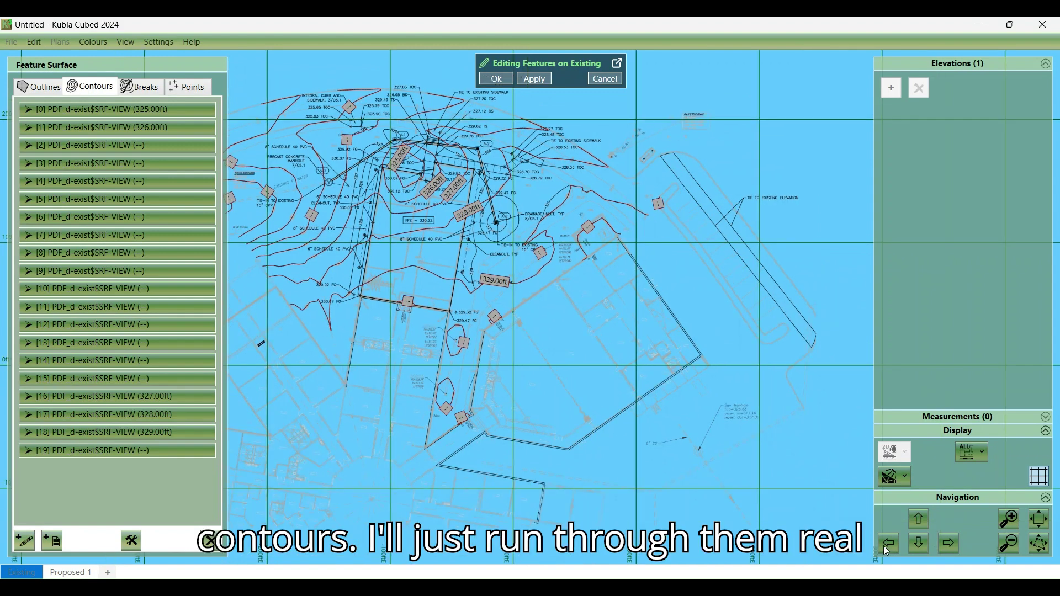
{"action": "left_click", "coordinate": [888, 544]}
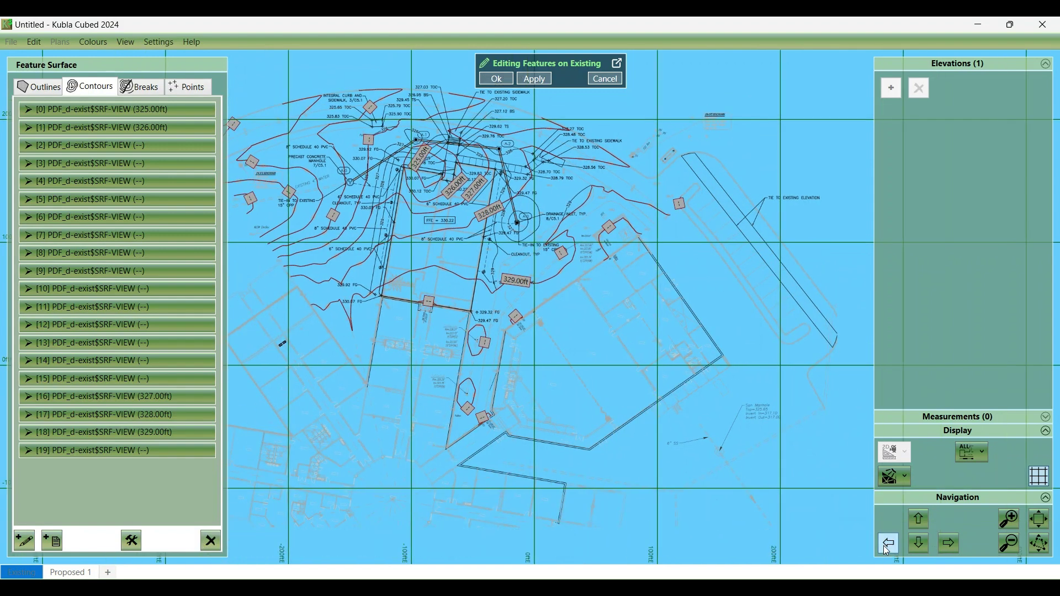
{"action": "left_click", "coordinate": [889, 544]}
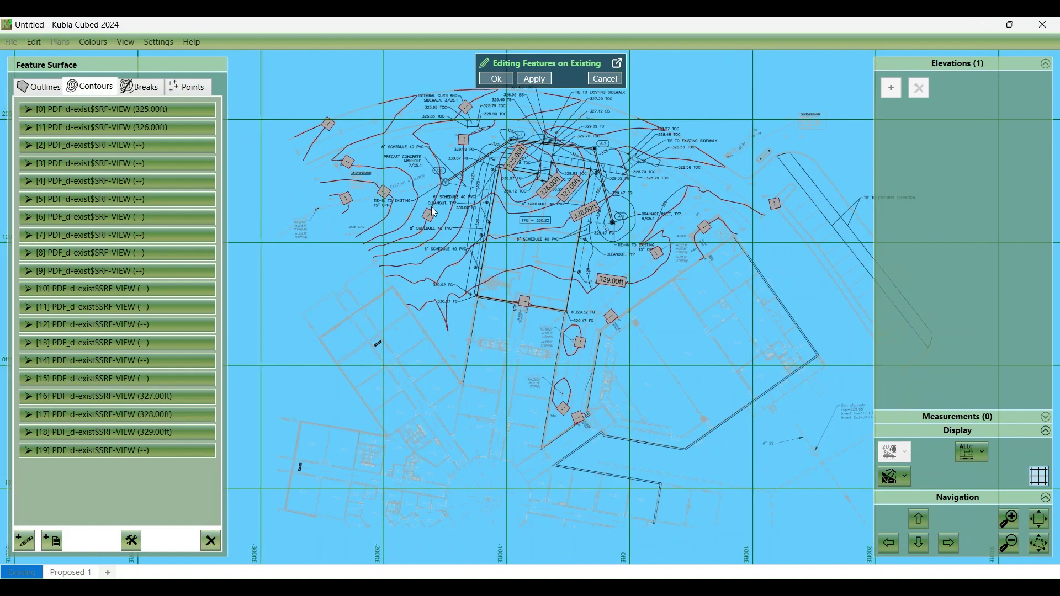
{"action": "scroll", "coordinate": [435, 212], "scroll_direction": "up", "scroll_amount": 5}
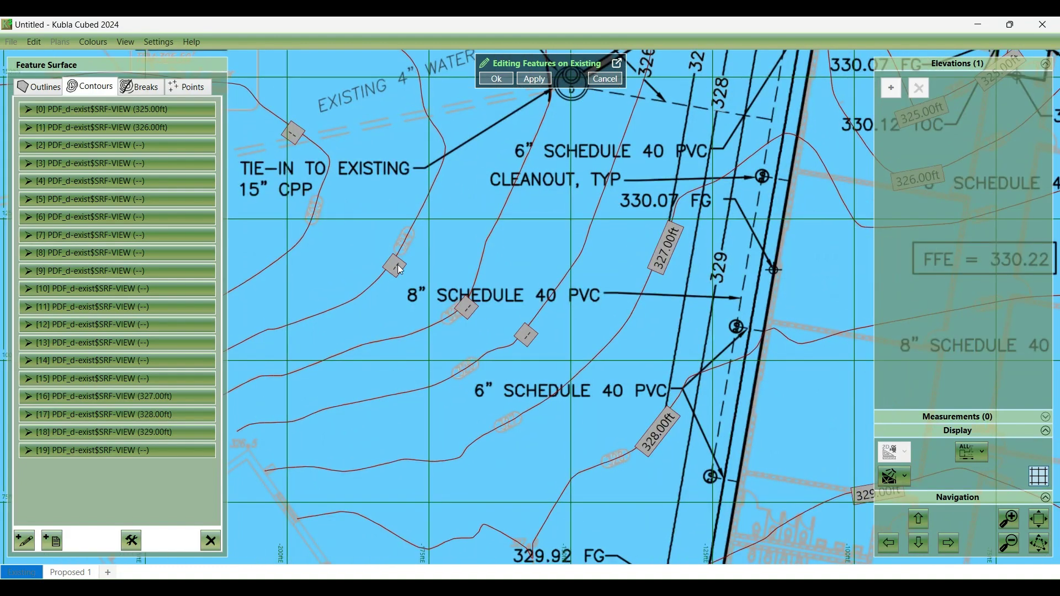
{"action": "left_click", "coordinate": [392, 270]}
{"action": "type", "text": "324"}
{"action": "left_click", "coordinate": [823, 524]}
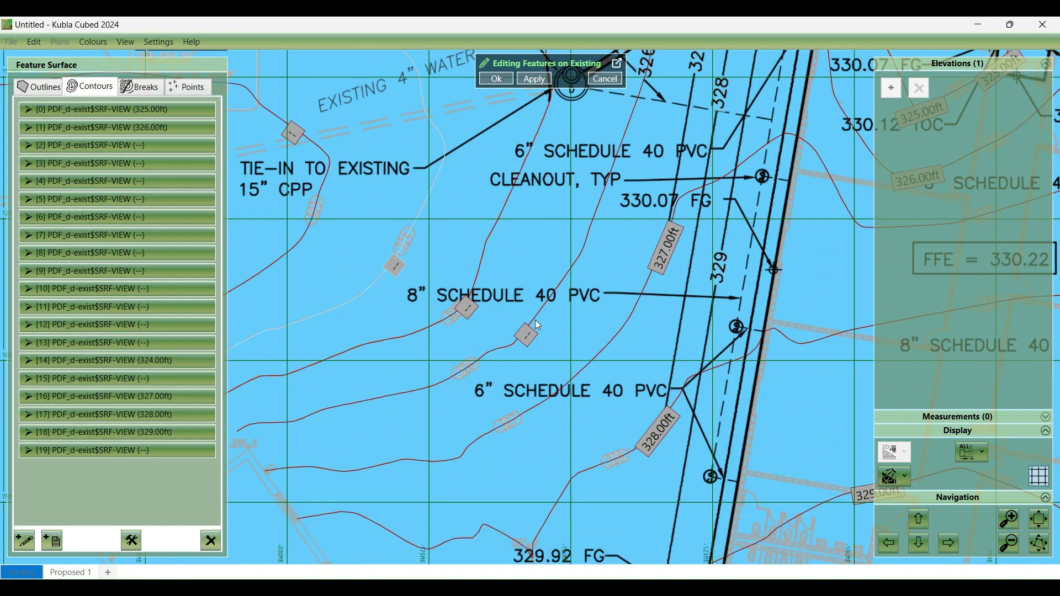
Set the levels of the two contours between the 324 ft and 327 ft contours west of the building to 325 ft and 326 ft
{"action": "left_click", "coordinate": [468, 304]}
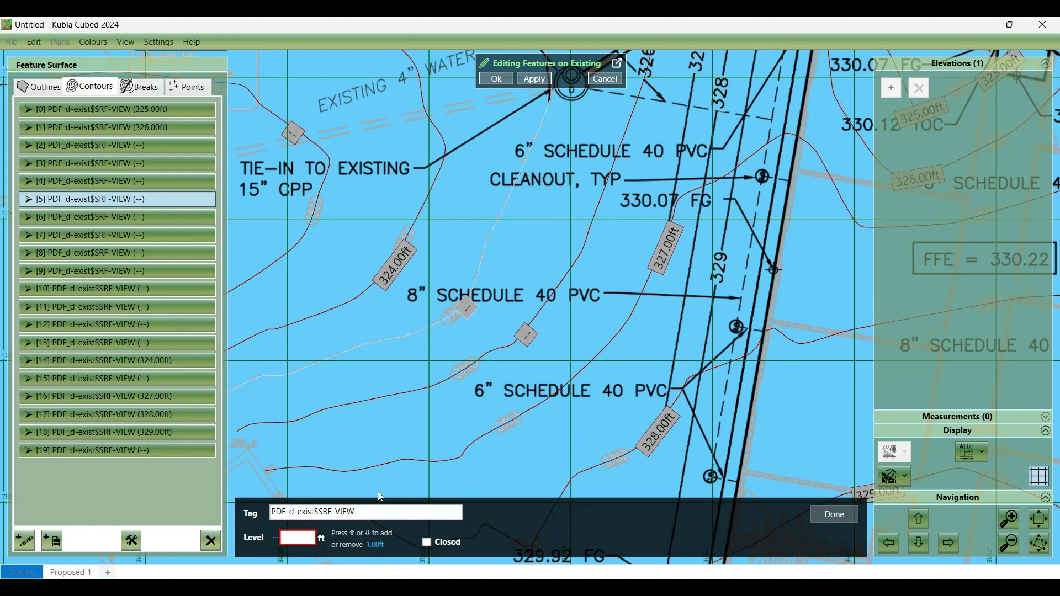
{"action": "type", "text": "325"}
{"action": "key", "text": "Return"}
{"action": "left_click", "coordinate": [514, 350]}
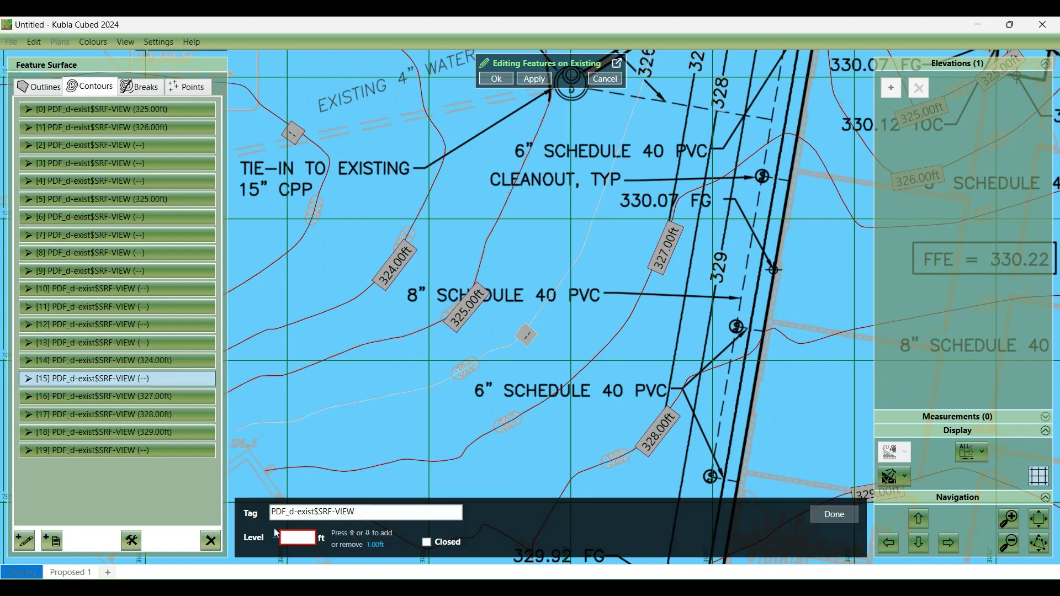
{"action": "type", "text": "326"}
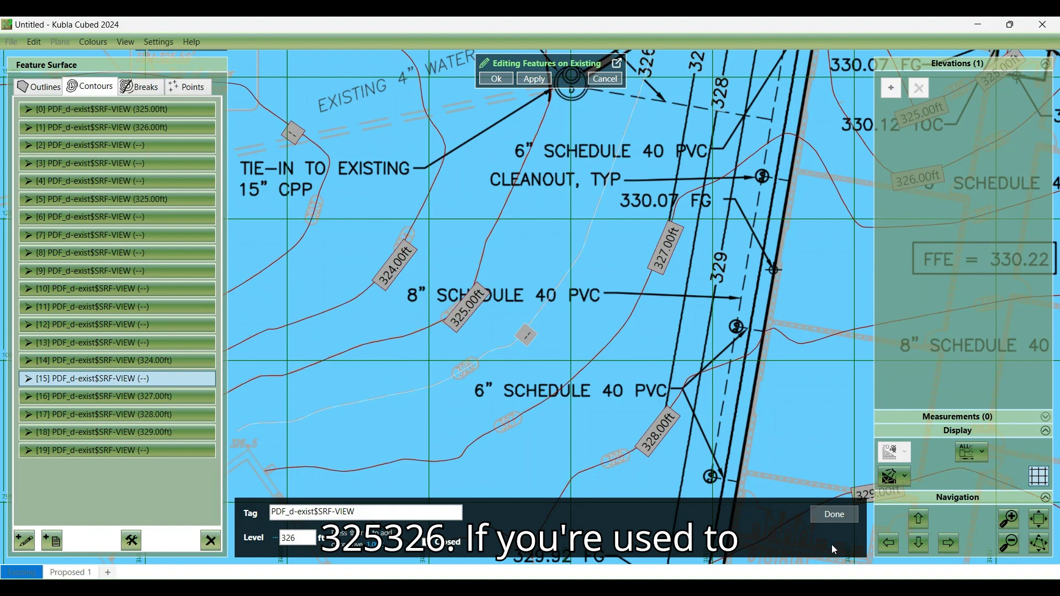
{"action": "left_click", "coordinate": [826, 515]}
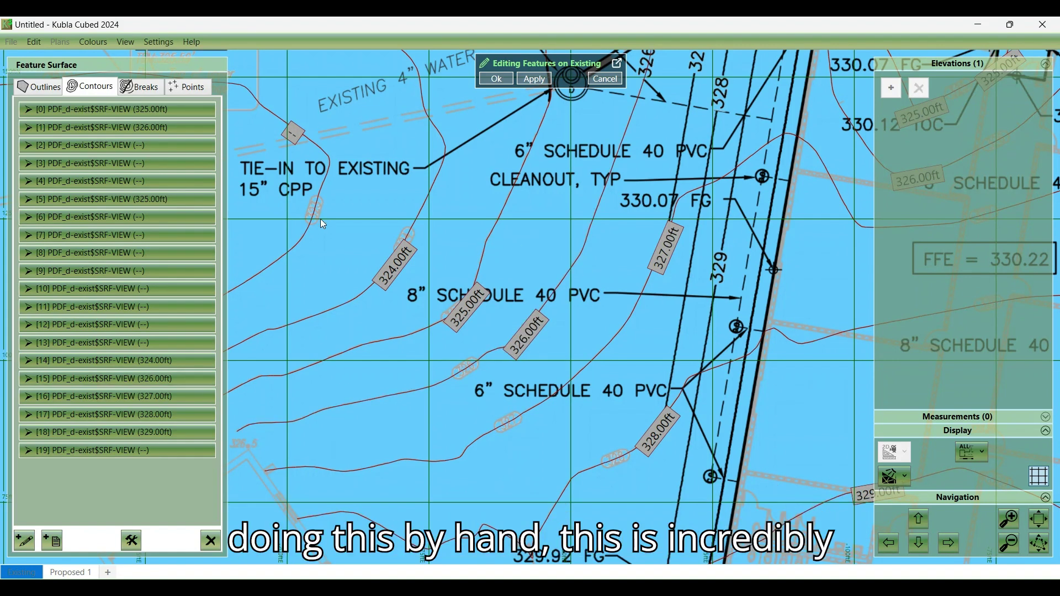
Set the levels of the two contours west of the 324 ft contour to 323 ft and, farther out, 322 ft
{"action": "left_click", "coordinate": [291, 252]}
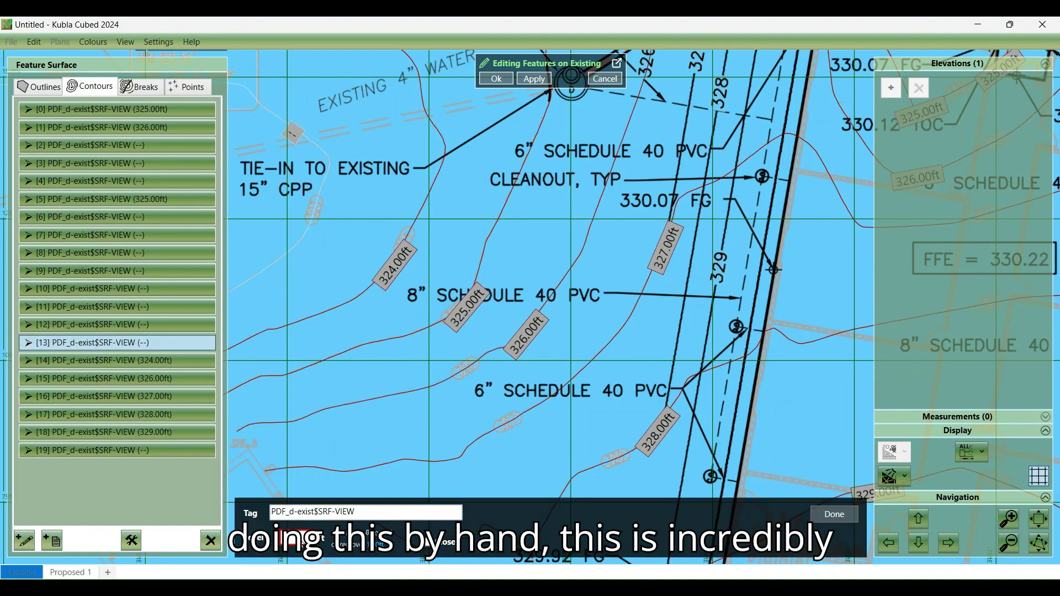
{"action": "left_click", "coordinate": [844, 515]}
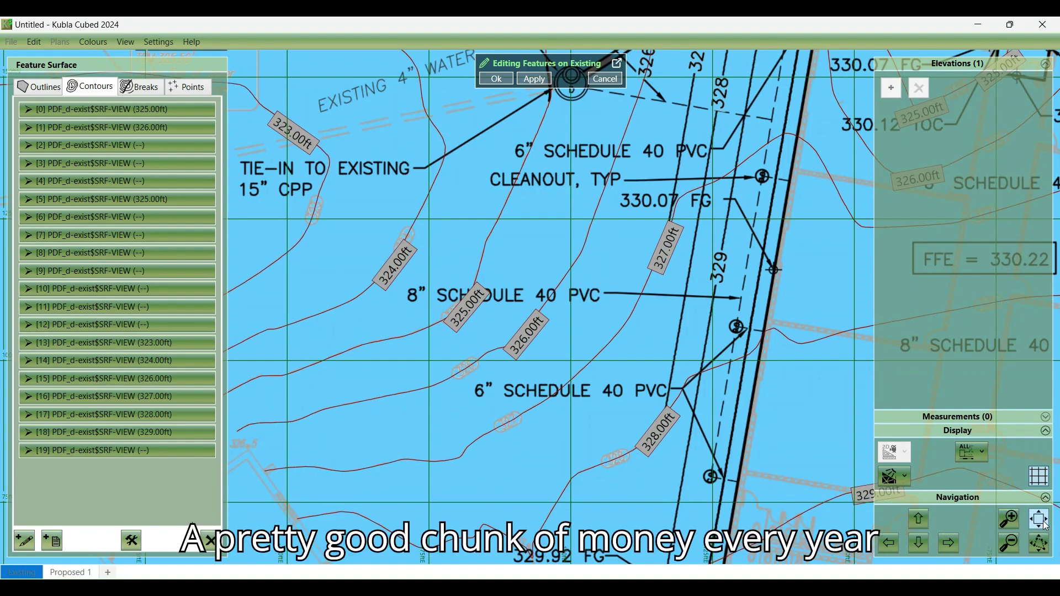
{"action": "scroll", "coordinate": [379, 307], "scroll_direction": "down", "scroll_amount": 5}
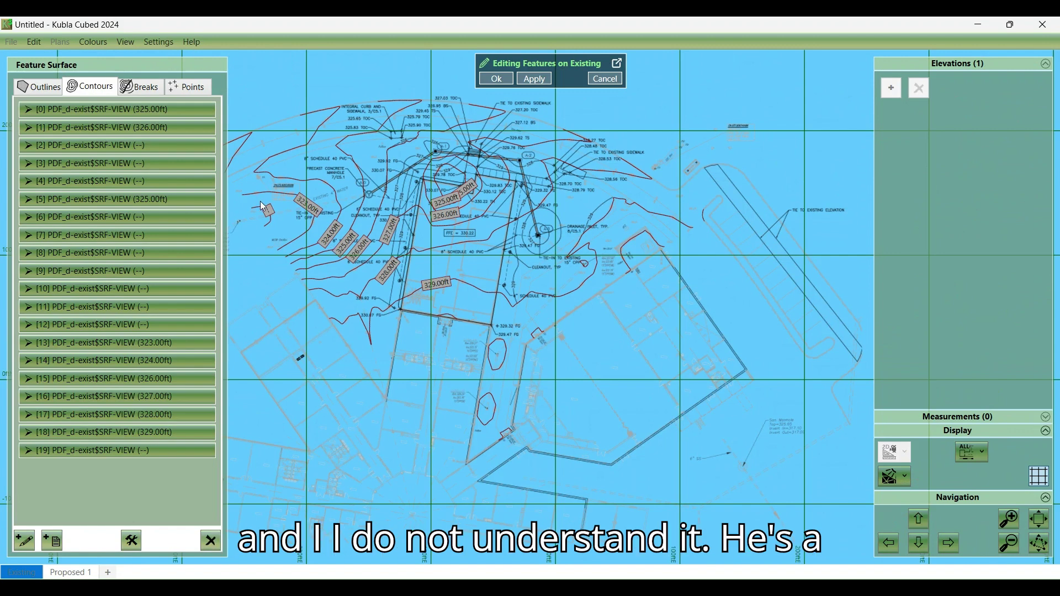
{"action": "scroll", "coordinate": [262, 206], "scroll_direction": "up", "scroll_amount": 5}
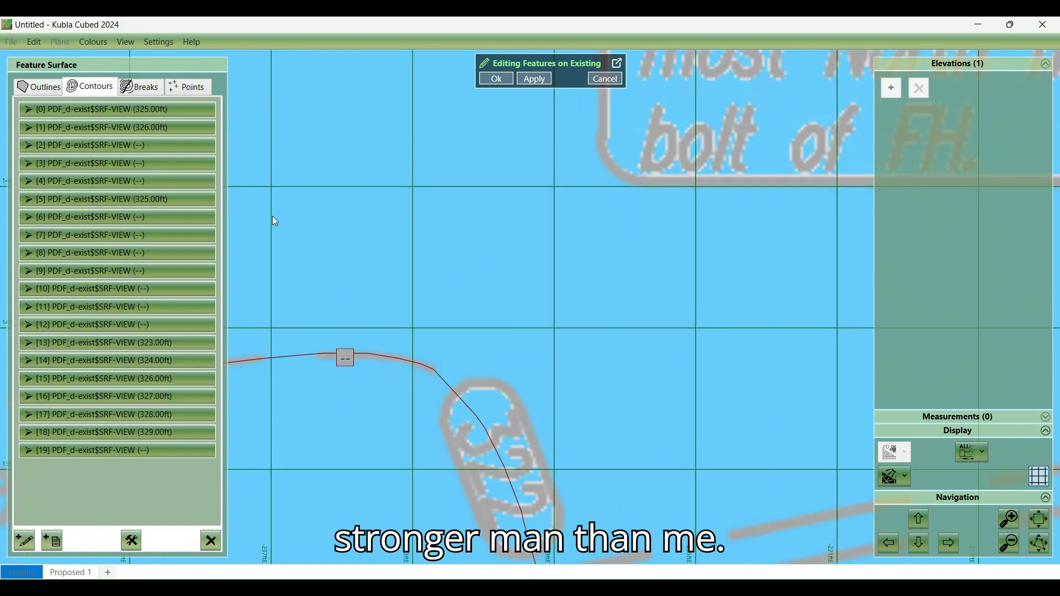
{"action": "left_click", "coordinate": [346, 360]}
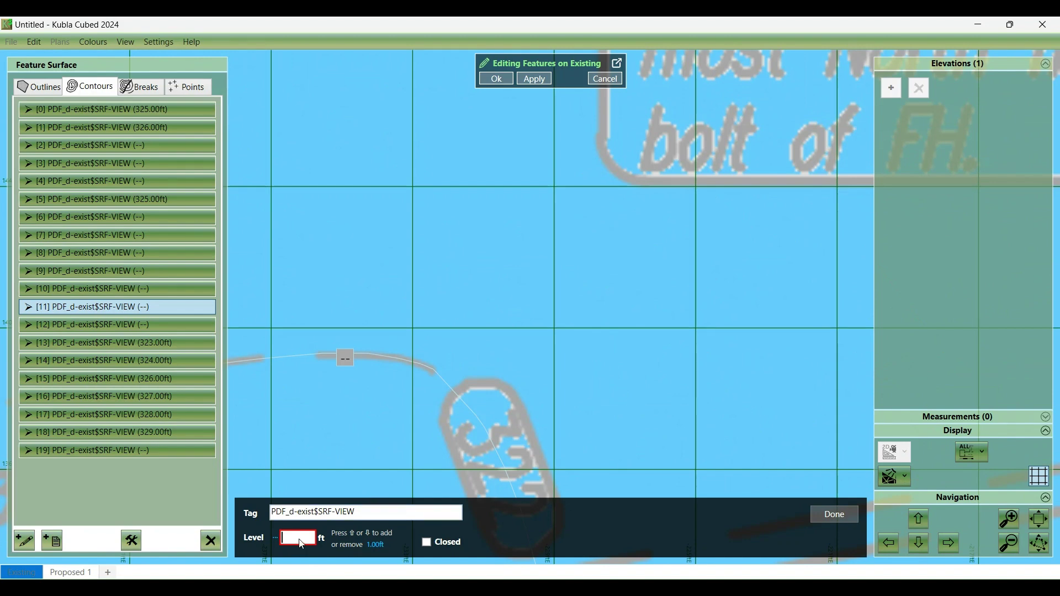
{"action": "type", "text": "322"}
{"action": "left_click", "coordinate": [817, 515]}
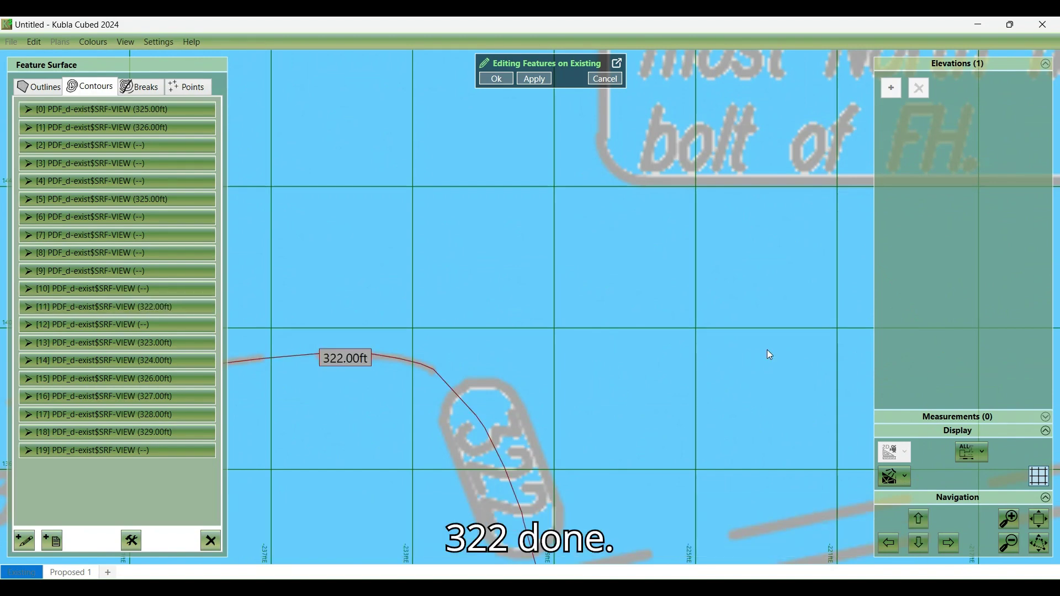
Examine the levelled contours around the building and the contours still without levels toward the site's outer edges
{"action": "scroll", "coordinate": [717, 296], "scroll_direction": "down", "scroll_amount": 4}
{"action": "scroll", "coordinate": [715, 296], "scroll_direction": "down", "scroll_amount": 1}
{"action": "left_click", "coordinate": [1039, 521]}
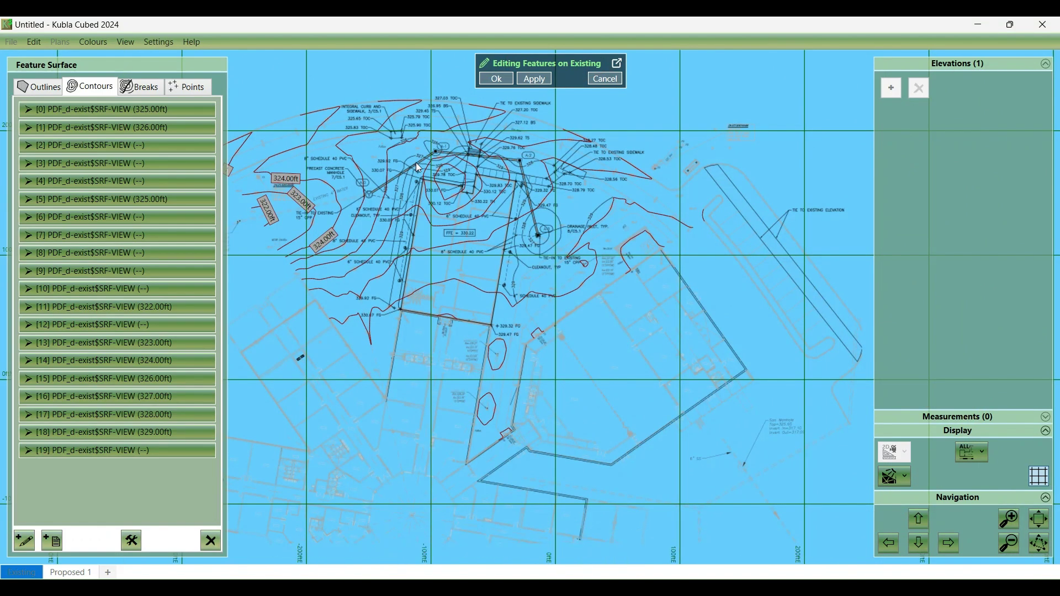
{"action": "scroll", "coordinate": [415, 163], "scroll_direction": "up", "scroll_amount": 4}
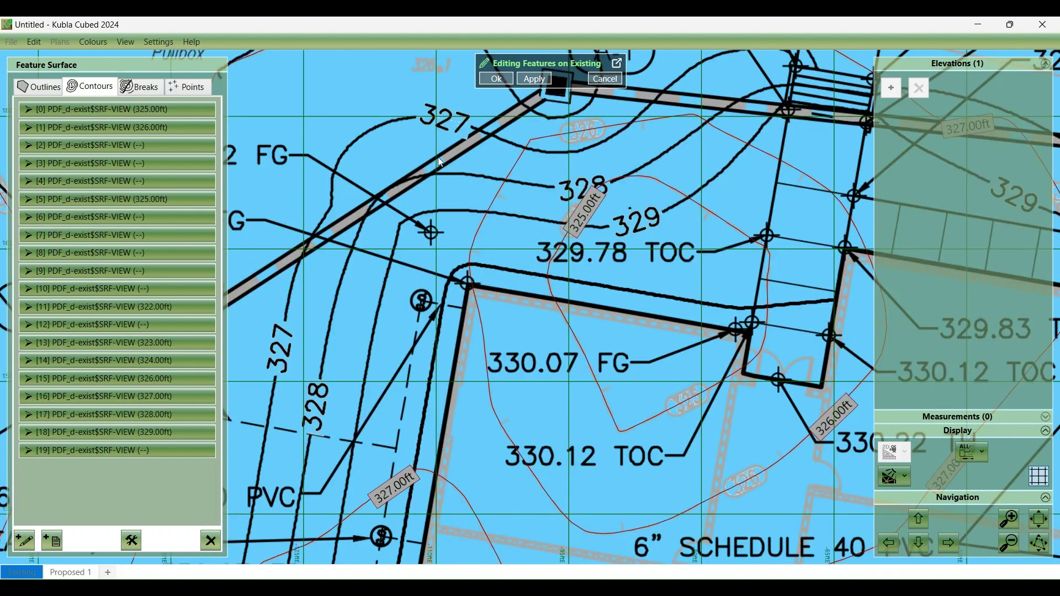
{"action": "scroll", "coordinate": [458, 151], "scroll_direction": "down", "scroll_amount": 1}
{"action": "scroll", "coordinate": [457, 150], "scroll_direction": "down", "scroll_amount": 1}
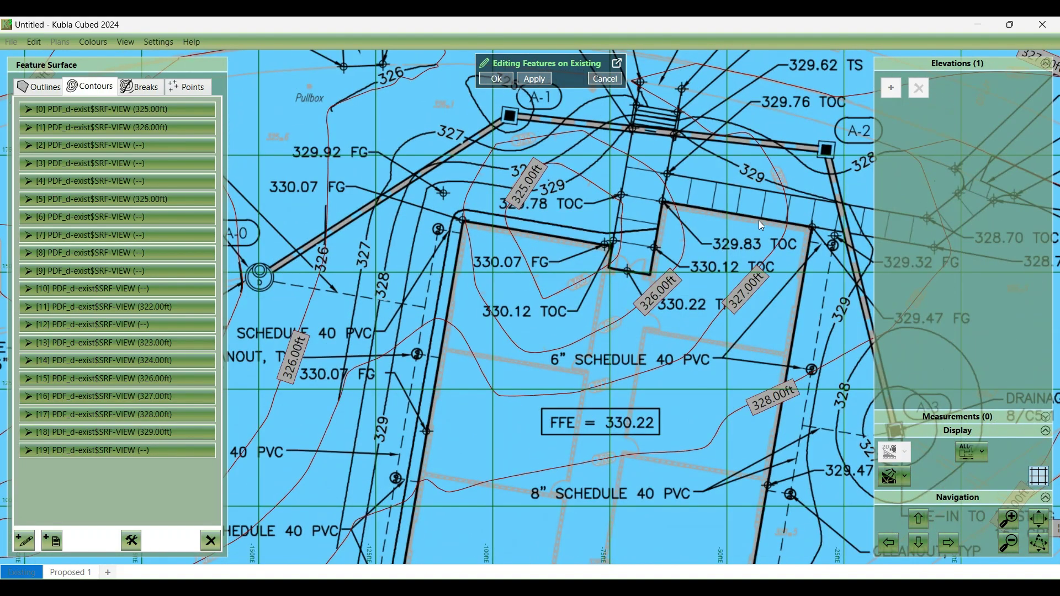
{"action": "scroll", "coordinate": [760, 225], "scroll_direction": "down", "scroll_amount": 1}
{"action": "scroll", "coordinate": [760, 224], "scroll_direction": "down", "scroll_amount": 2}
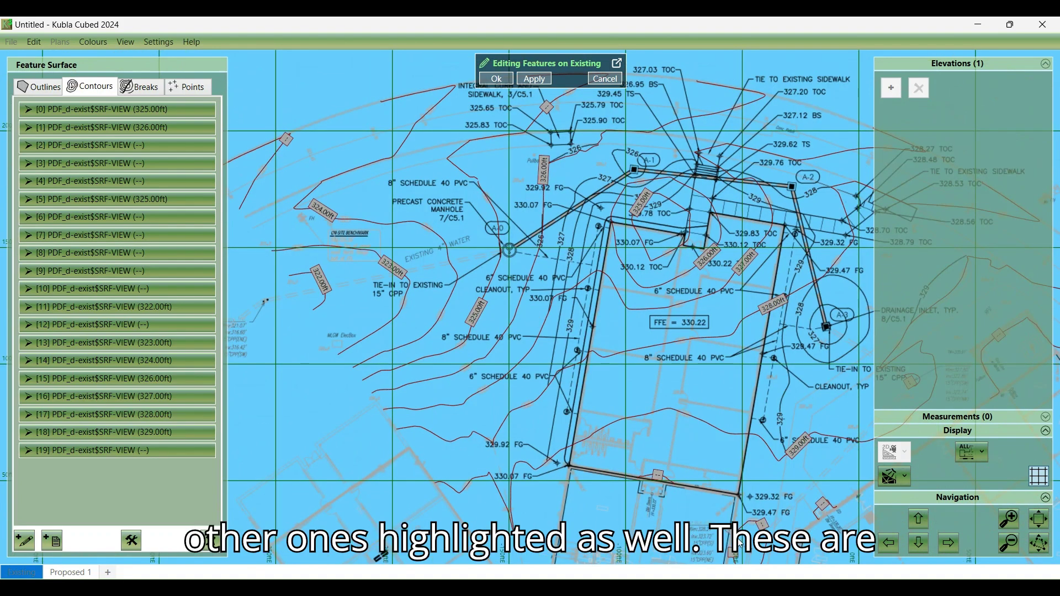
{"action": "scroll", "coordinate": [767, 221], "scroll_direction": "down", "scroll_amount": 1}
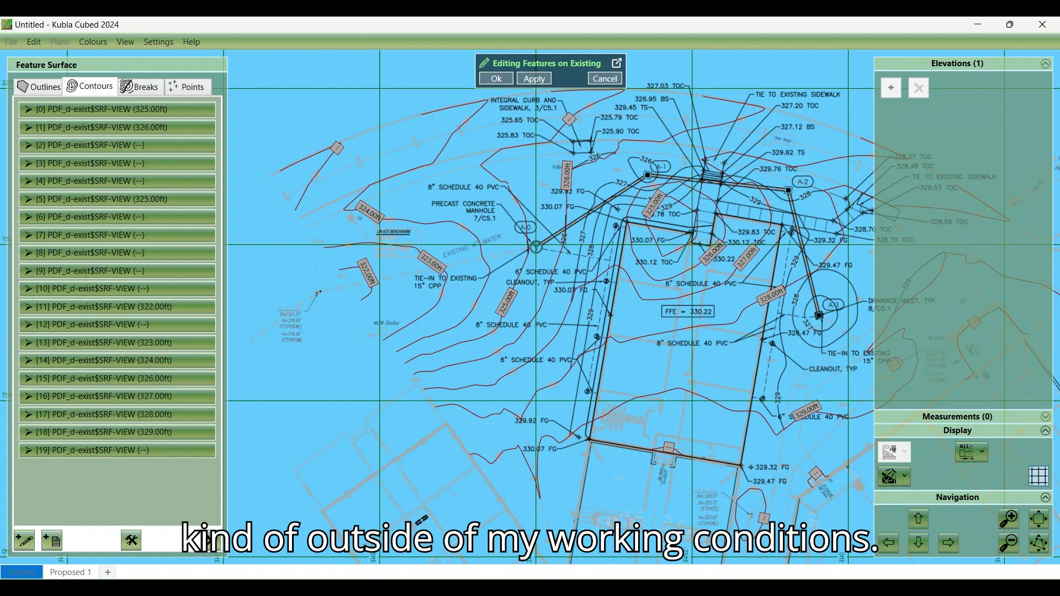
{"action": "scroll", "coordinate": [750, 526], "scroll_direction": "down", "scroll_amount": 2}
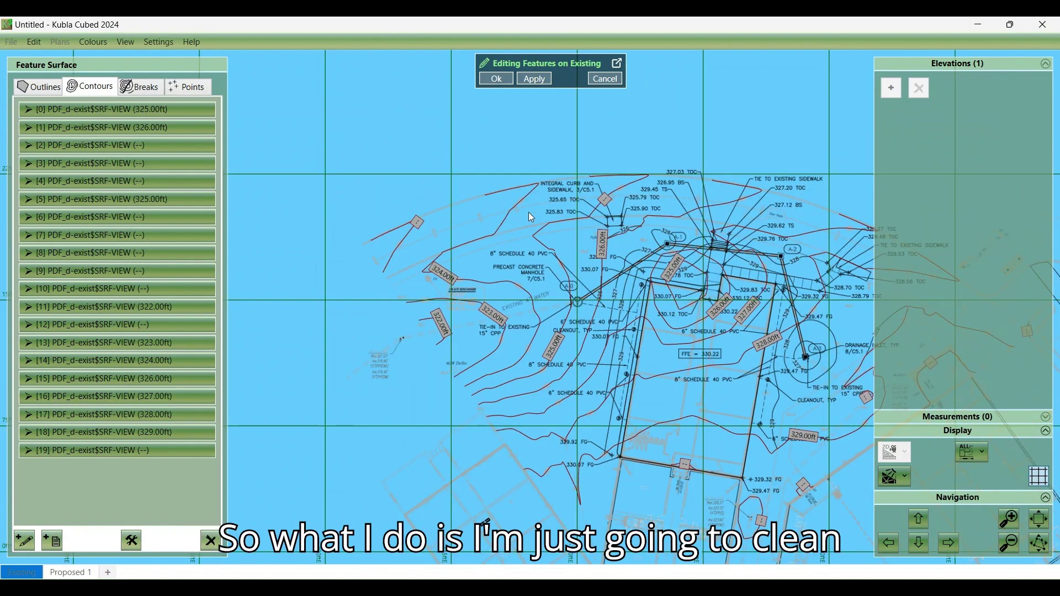
{"action": "left_click", "coordinate": [134, 145], "text": "ctrl"}
{"action": "left_click", "coordinate": [128, 165], "text": "ctrl"}
{"action": "left_click", "coordinate": [129, 182], "text": "ctrl"}
{"action": "left_click", "coordinate": [128, 218], "text": "ctrl"}
{"action": "left_click", "coordinate": [128, 237], "text": "ctrl"}
{"action": "left_click", "coordinate": [128, 255], "text": "ctrl"}
{"action": "left_click", "coordinate": [127, 272], "text": "ctrl"}
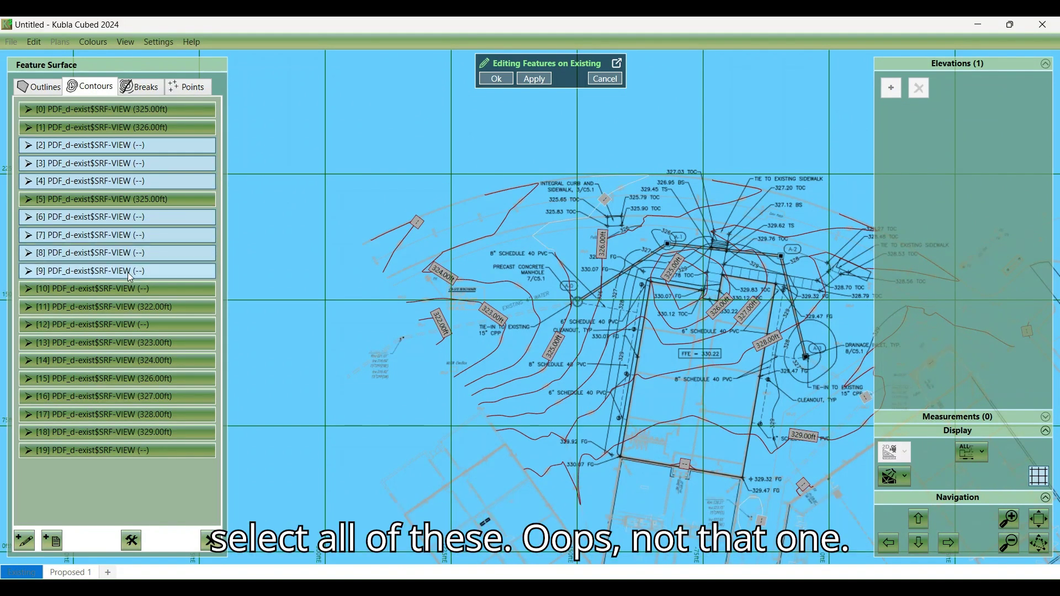
{"action": "left_click", "coordinate": [129, 303], "text": "ctrl"}
Delete all the existing contours that have no level assigned
{"action": "left_click", "coordinate": [131, 292]}
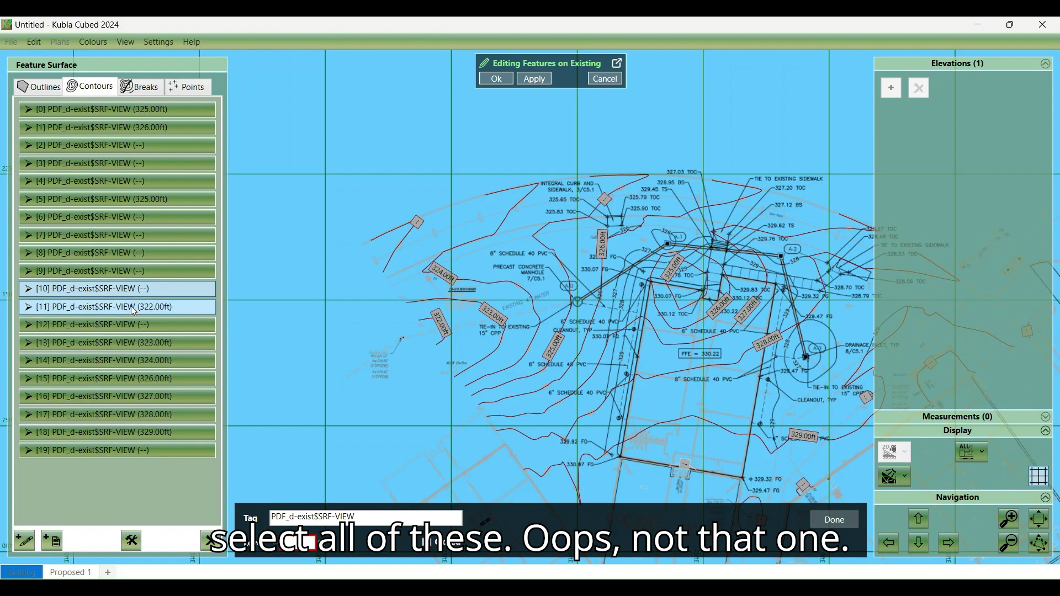
{"action": "left_click", "coordinate": [138, 271], "text": "ctrl"}
{"action": "left_click", "coordinate": [139, 253], "text": "ctrl"}
{"action": "left_click", "coordinate": [141, 234], "text": "ctrl"}
{"action": "left_click", "coordinate": [145, 217], "text": "ctrl"}
{"action": "left_click", "coordinate": [143, 182], "text": "ctrl"}
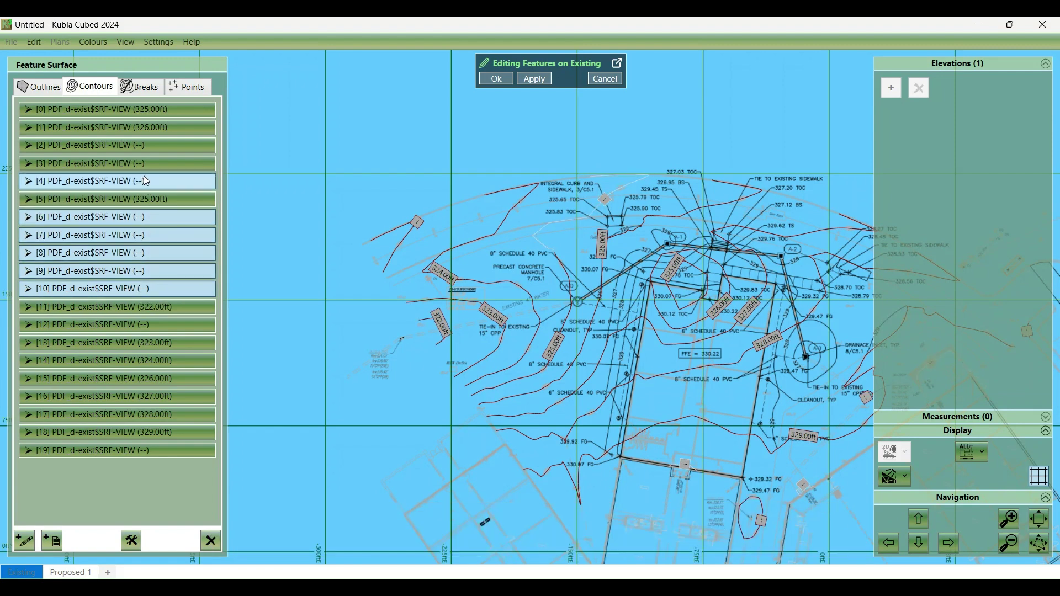
{"action": "left_click", "coordinate": [146, 163], "text": "ctrl"}
{"action": "left_click", "coordinate": [147, 145], "text": "ctrl"}
{"action": "left_click", "coordinate": [151, 326], "text": "ctrl"}
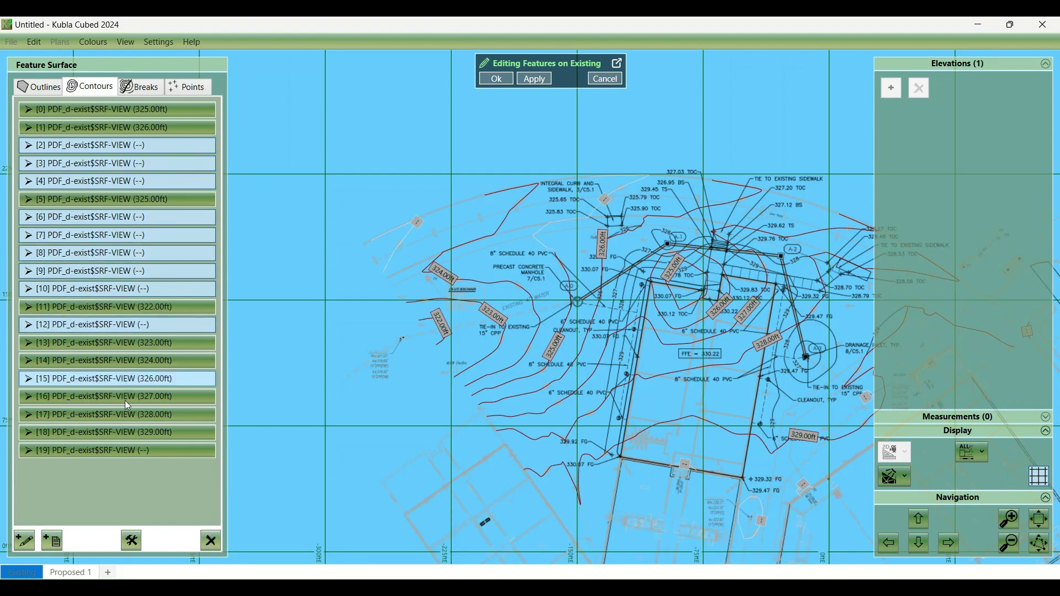
{"action": "left_click", "coordinate": [132, 450], "text": "ctrl"}
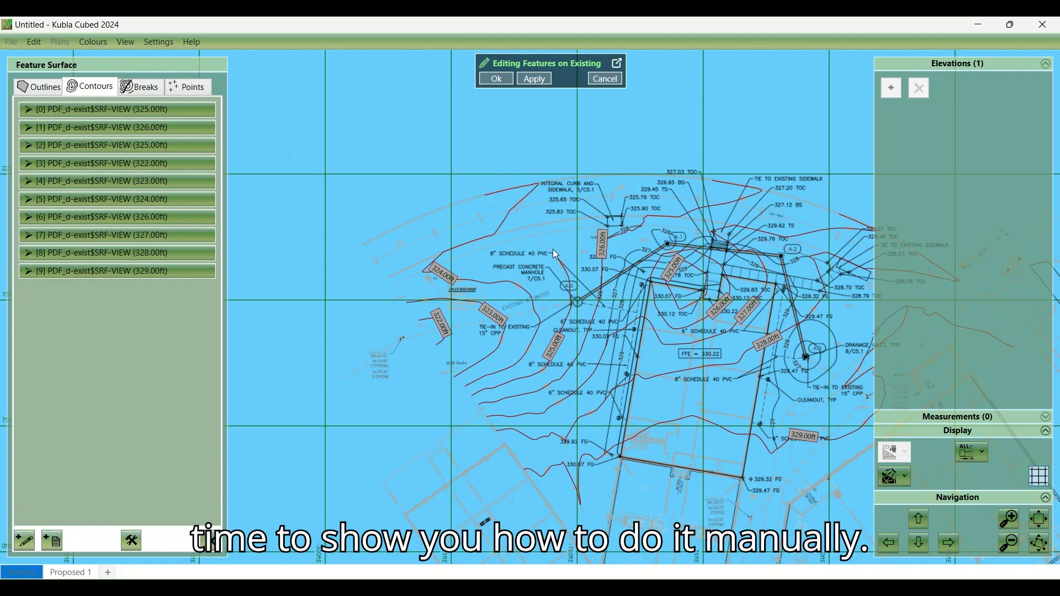
Start a new contour line at the open end of the 325 ft contour near the precast concrete manhole, tracing the dashed line to the curb
{"action": "scroll", "coordinate": [552, 250], "scroll_direction": "up", "scroll_amount": 5}
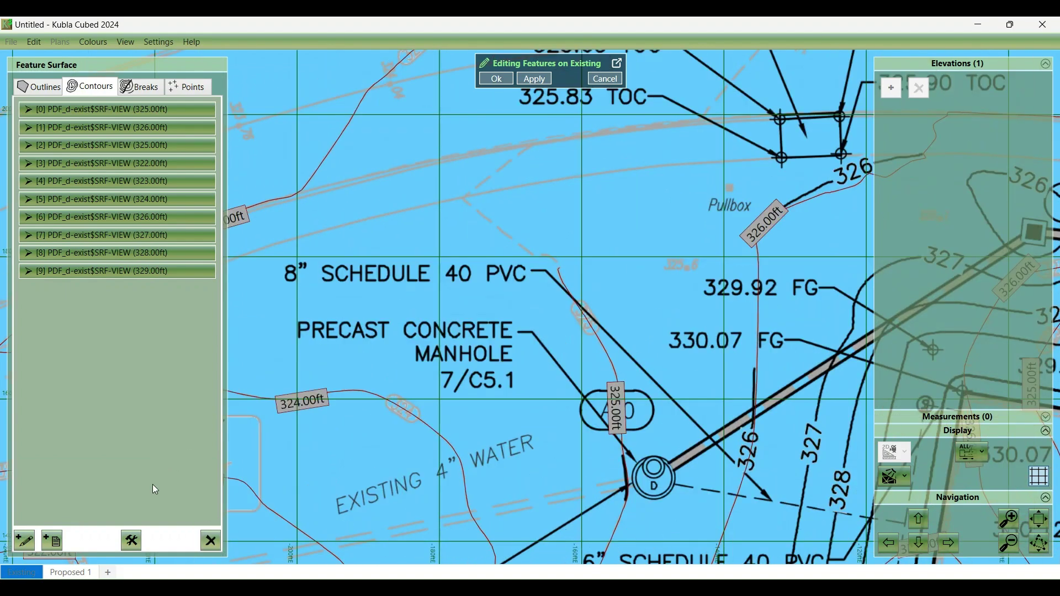
{"action": "left_click", "coordinate": [31, 542]}
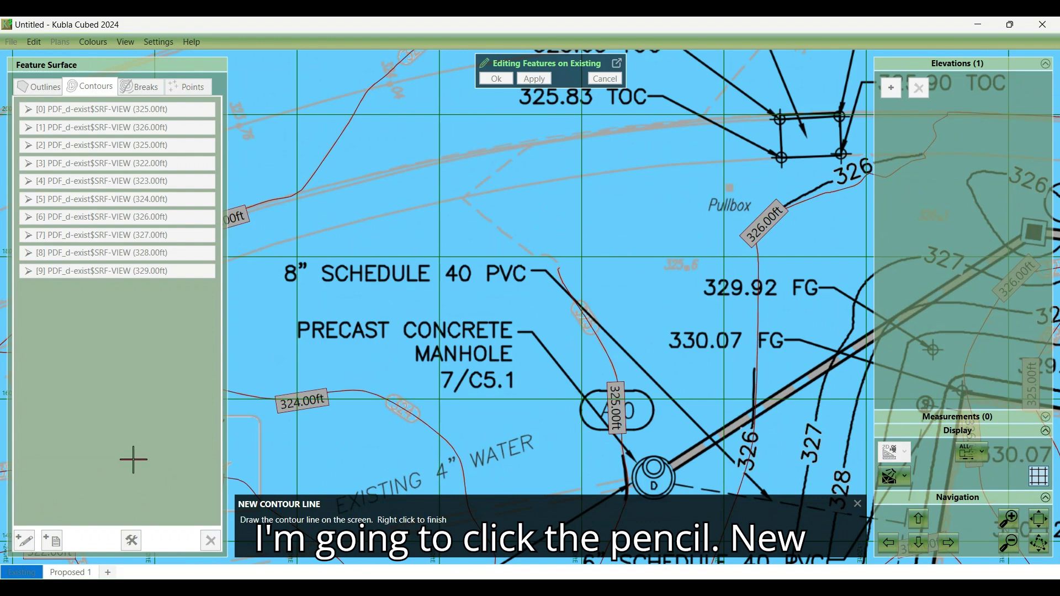
{"action": "left_click", "coordinate": [559, 262]}
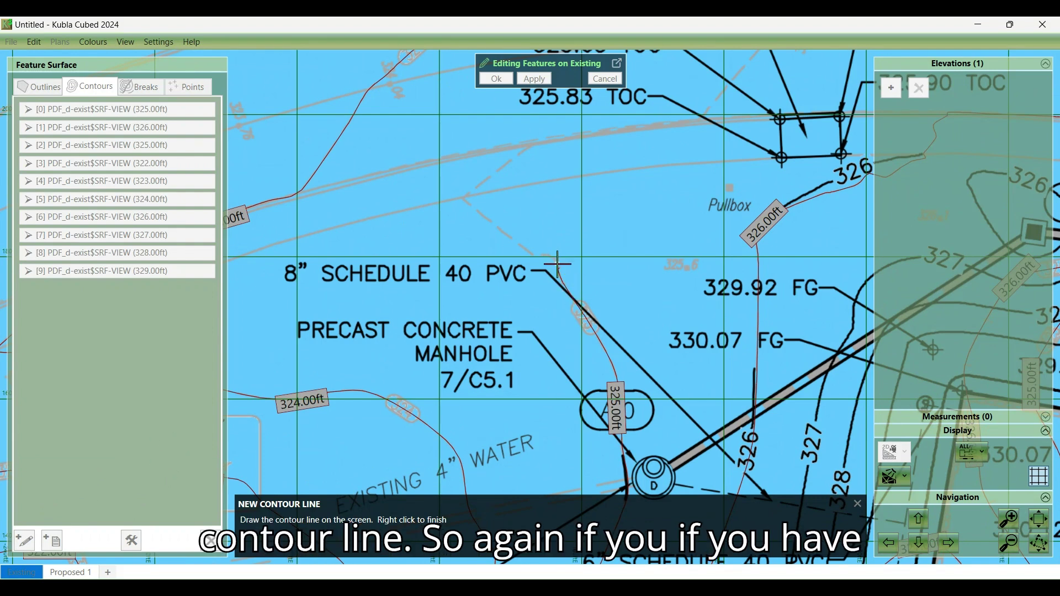
{"action": "left_click", "coordinate": [550, 255]}
{"action": "left_click", "coordinate": [535, 254]}
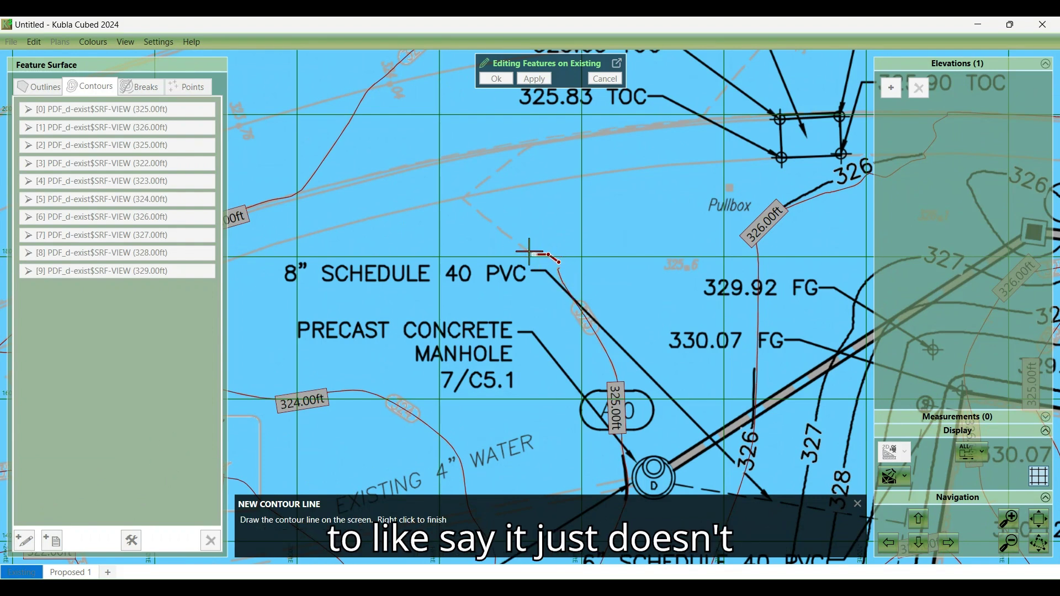
{"action": "left_click", "coordinate": [463, 200]}
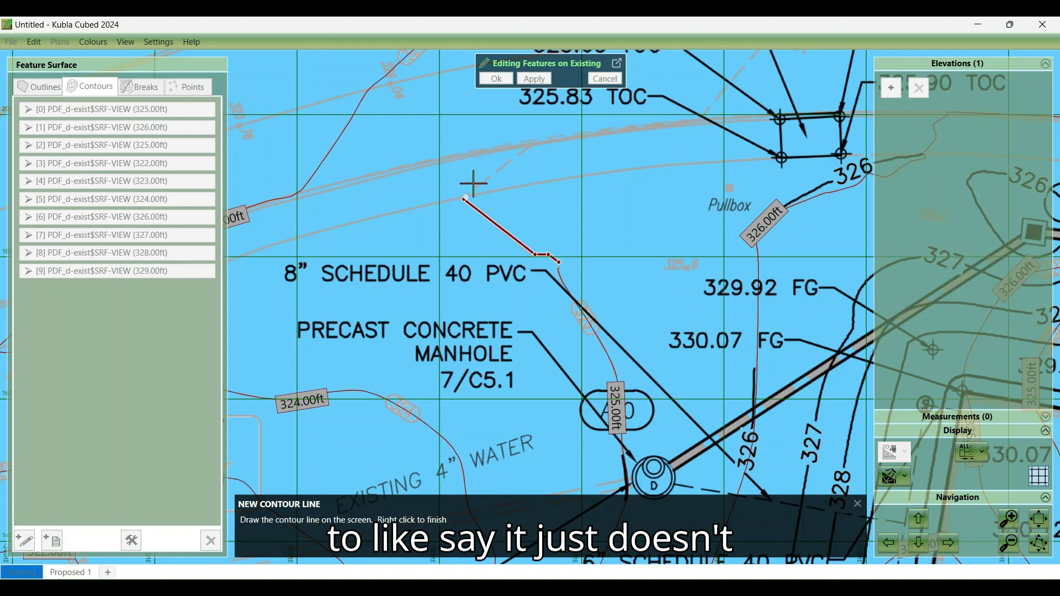
{"action": "left_click", "coordinate": [533, 145]}
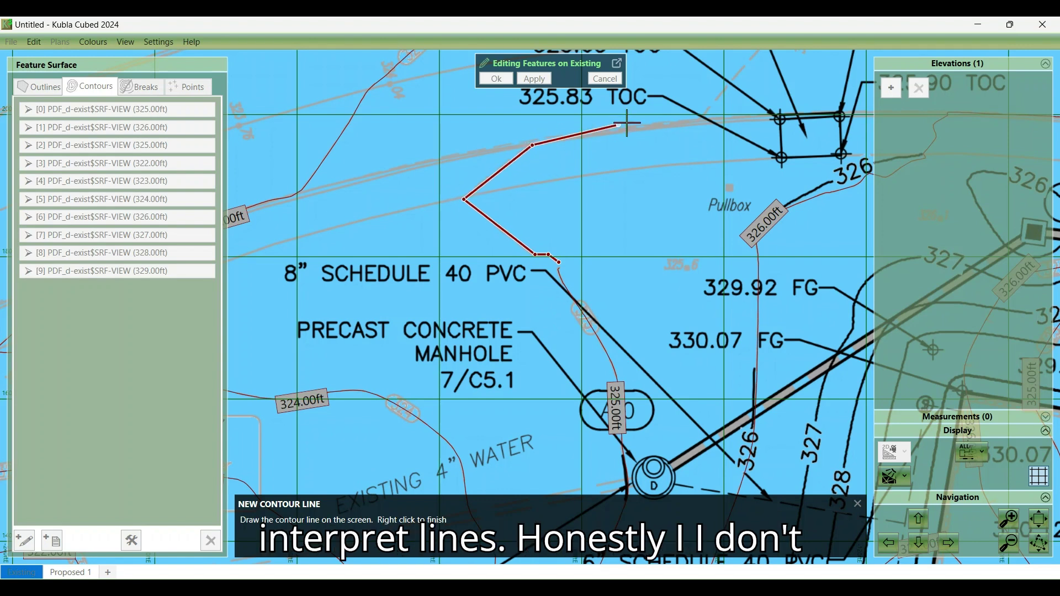
{"action": "left_click", "coordinate": [701, 118]}
Continue the new contour line across the road along the dashed 325 contour to the outer road edge and set its level to 325 ft
{"action": "left_click", "coordinate": [919, 520]}
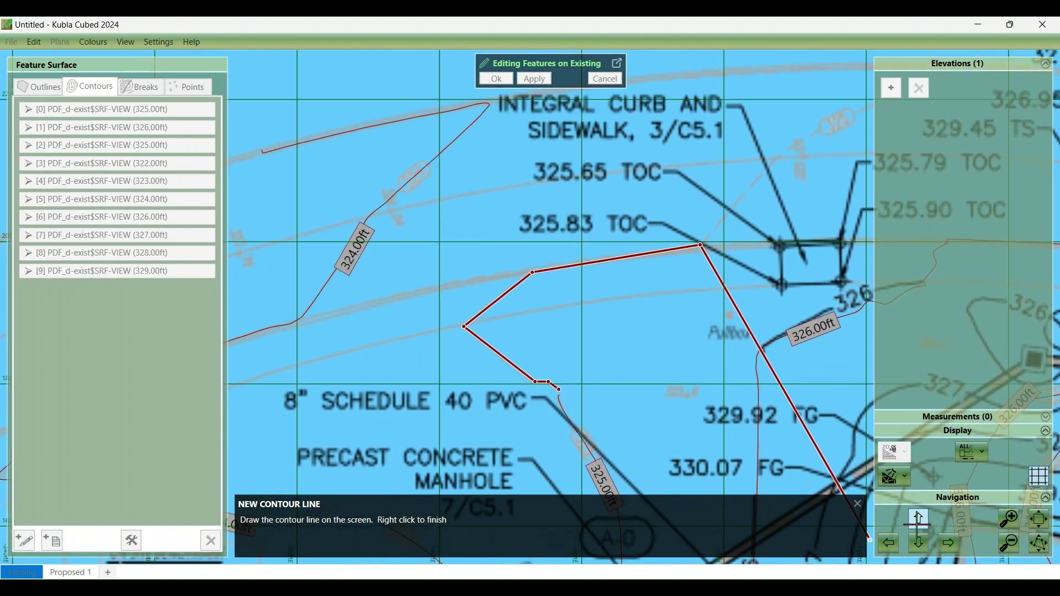
{"action": "left_click", "coordinate": [949, 543]}
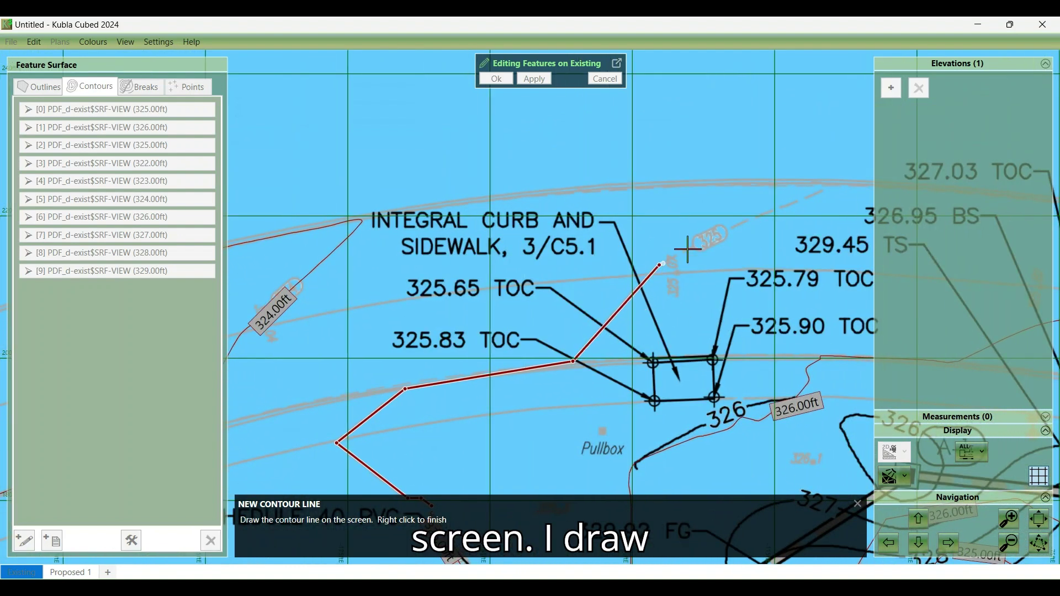
{"action": "left_click", "coordinate": [661, 264]}
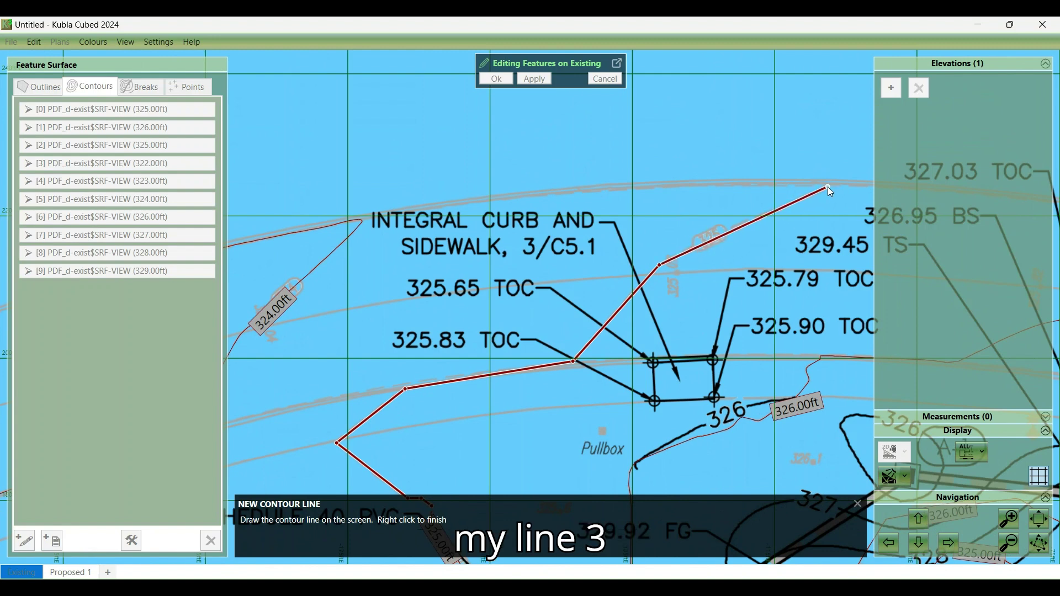
{"action": "right_click", "coordinate": [827, 188]}
{"action": "type", "text": "325"}
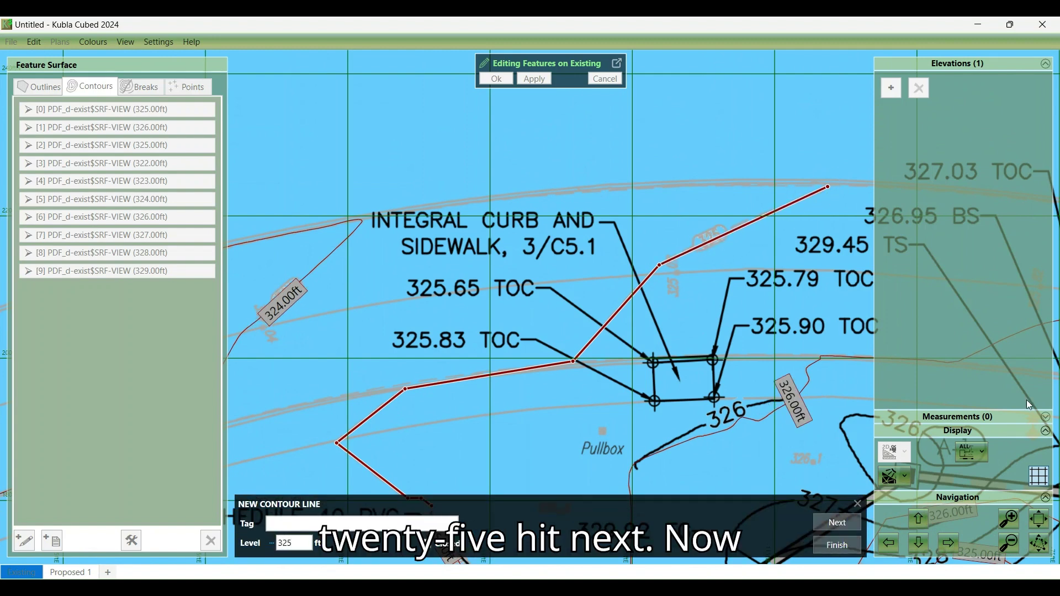
{"action": "left_click", "coordinate": [828, 524]}
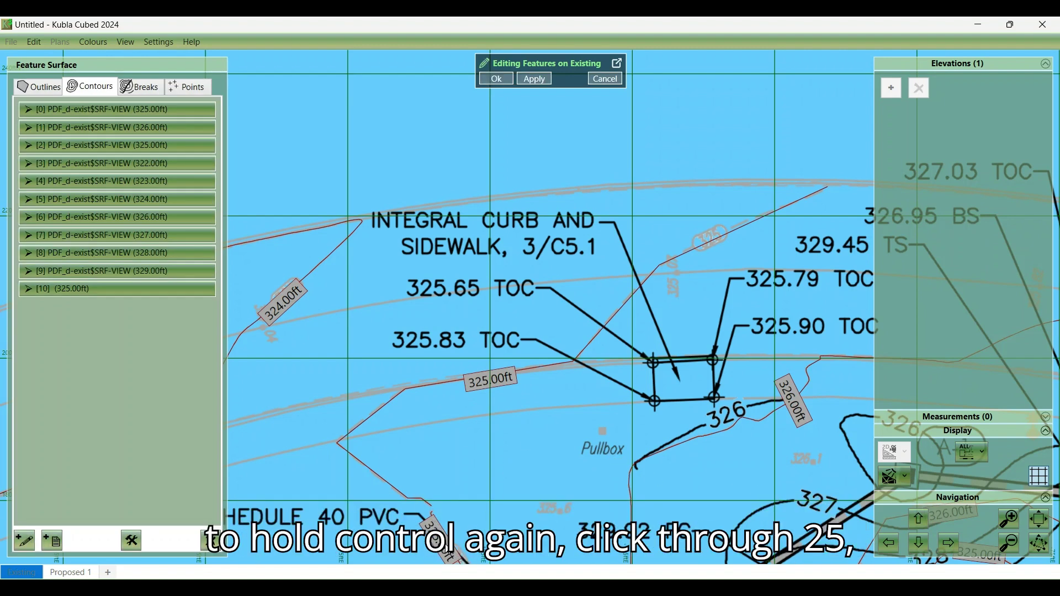
Join the hand-drawn 325 ft contour to the adjoining 325 ft contour at the manhole into a single line
{"action": "left_click", "coordinate": [458, 520], "text": "ctrl"}
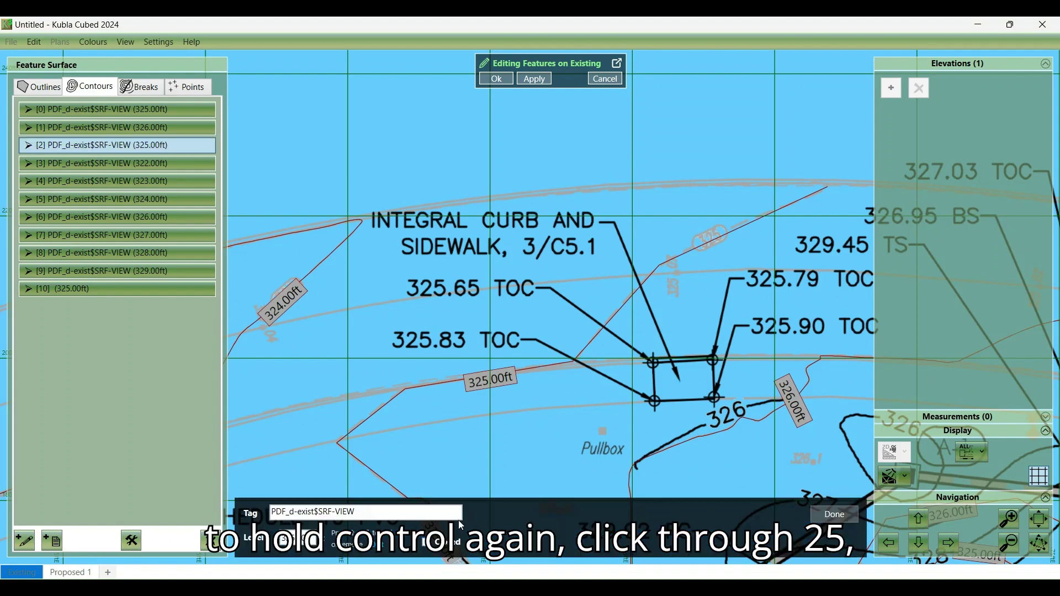
{"action": "left_click", "coordinate": [491, 377], "text": "ctrl"}
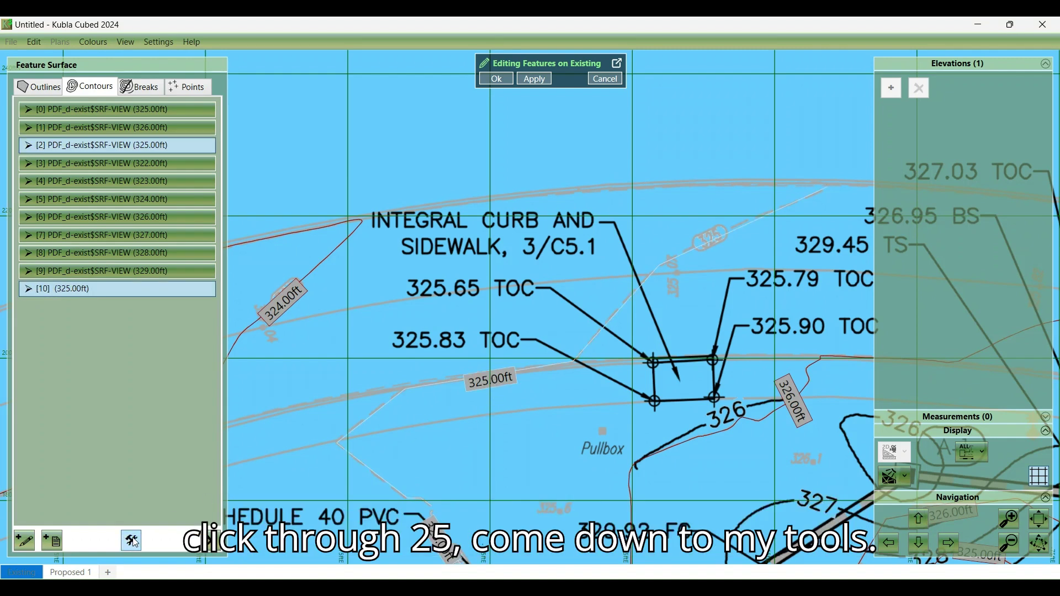
{"action": "left_click", "coordinate": [71, 354]}
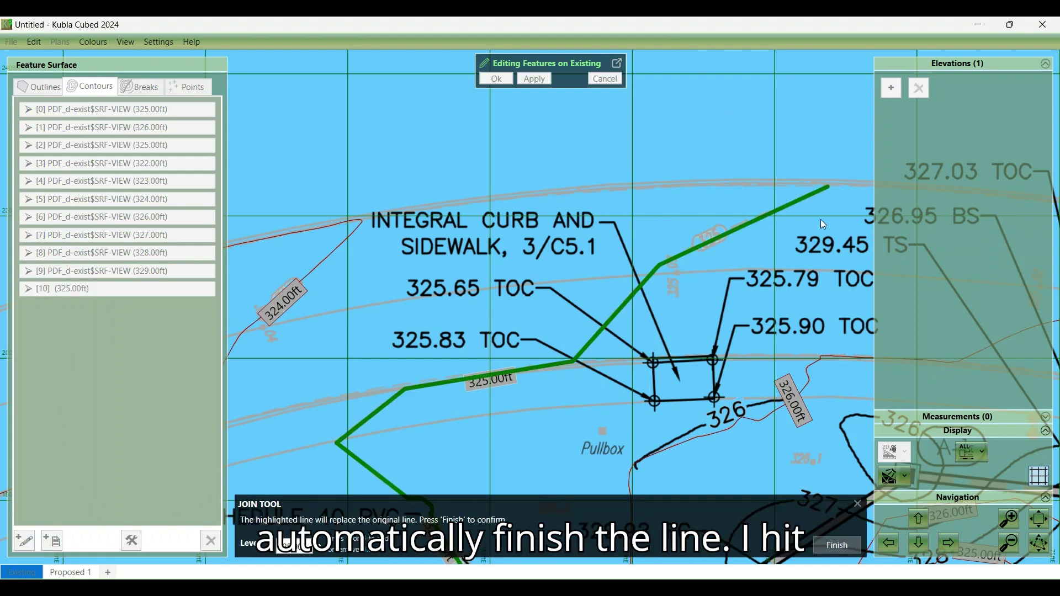
{"action": "left_click", "coordinate": [841, 548]}
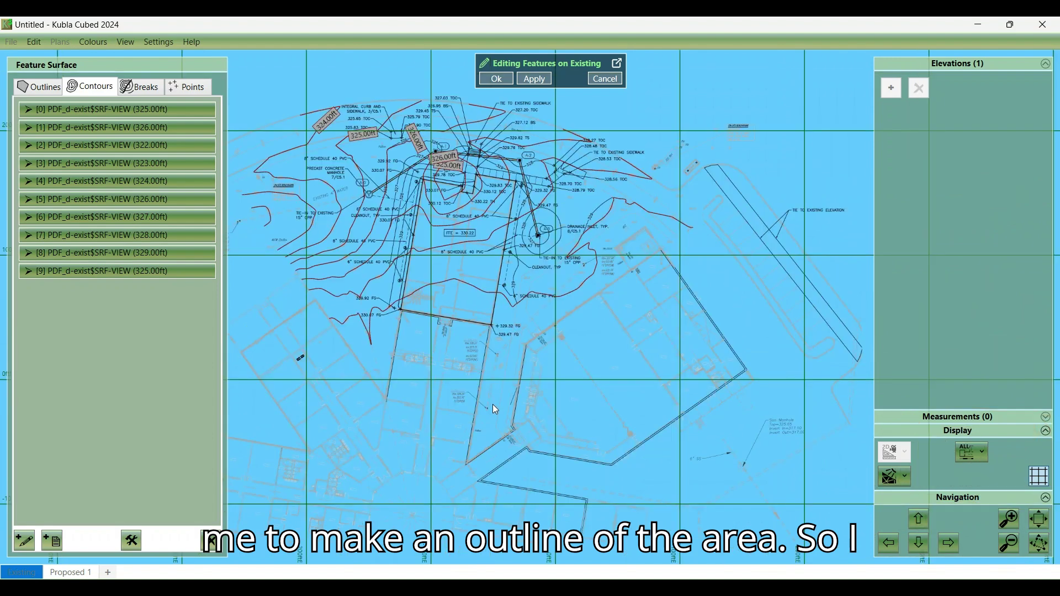
{"action": "left_click", "coordinate": [48, 88]}
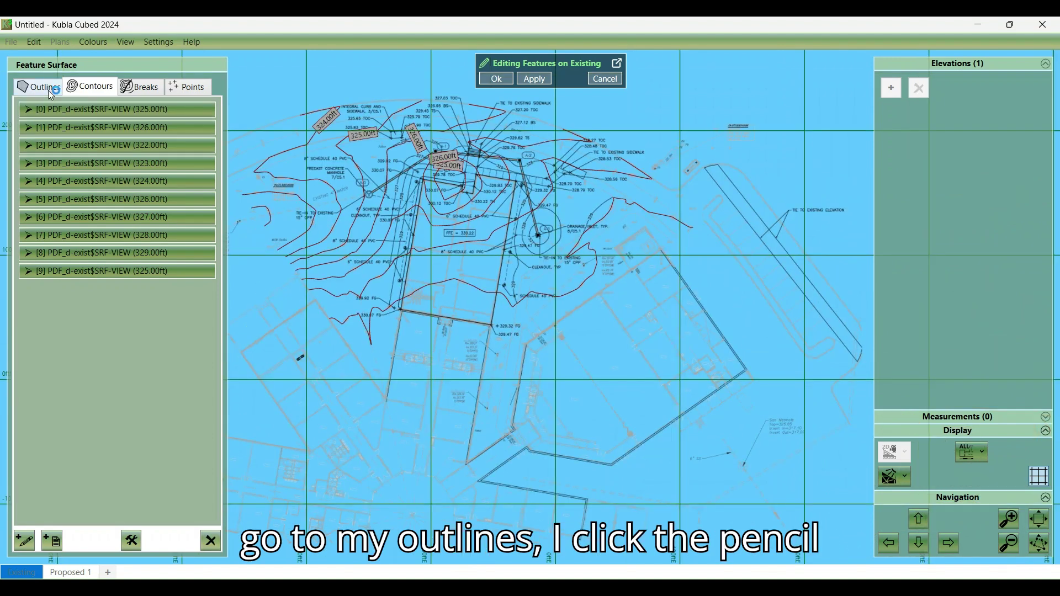
{"action": "left_click", "coordinate": [25, 541]}
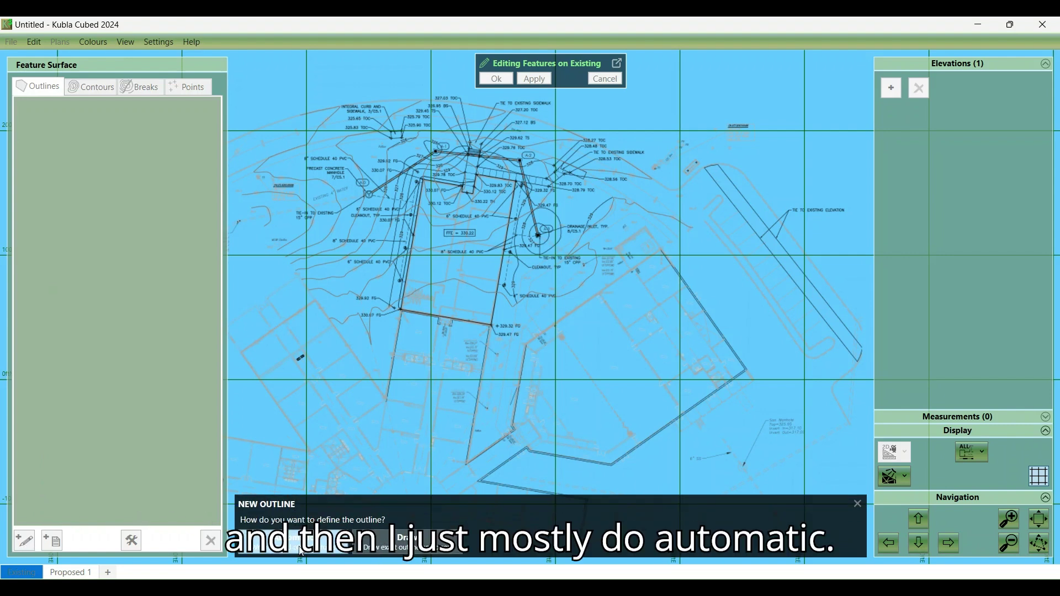
{"action": "left_click", "coordinate": [301, 550]}
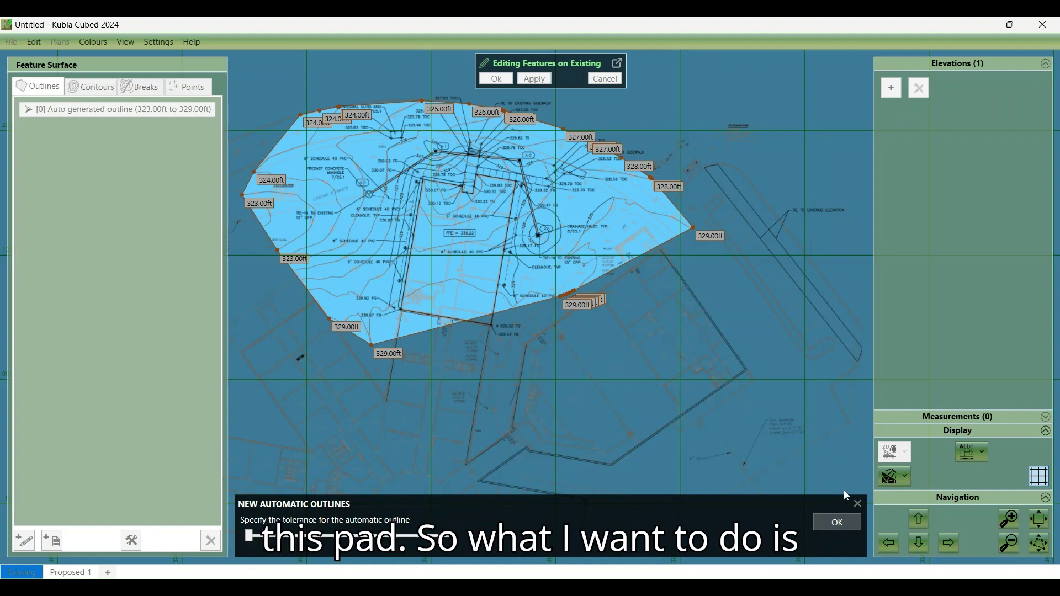
{"action": "left_click", "coordinate": [857, 503]}
Start an exact site outline southwest of the building, following the building's dividing line east, then around the pond area to the road's eastern end
{"action": "left_click", "coordinate": [34, 544]}
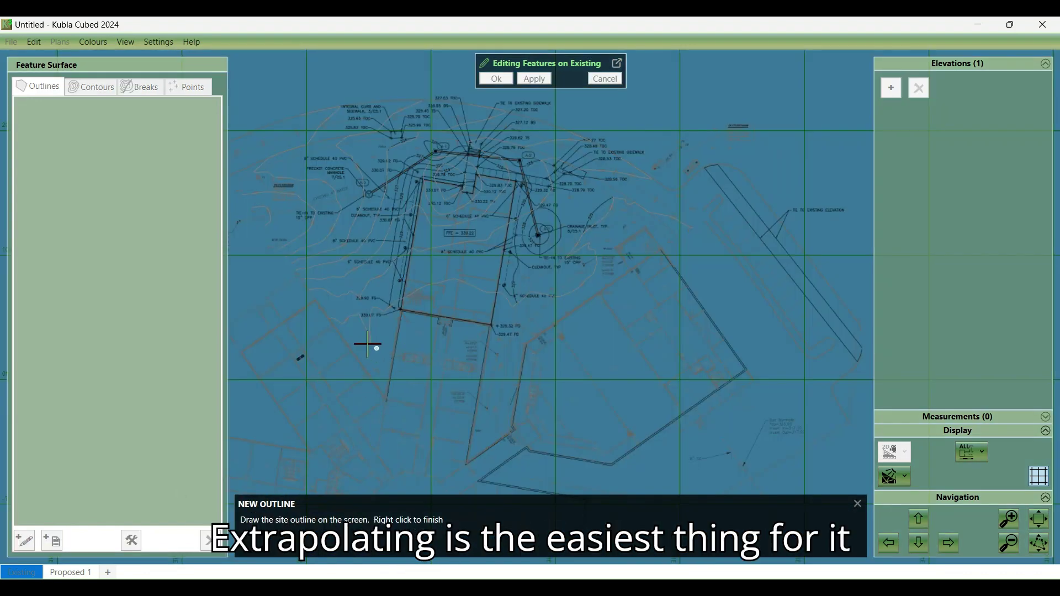
{"action": "left_click", "coordinate": [340, 335]}
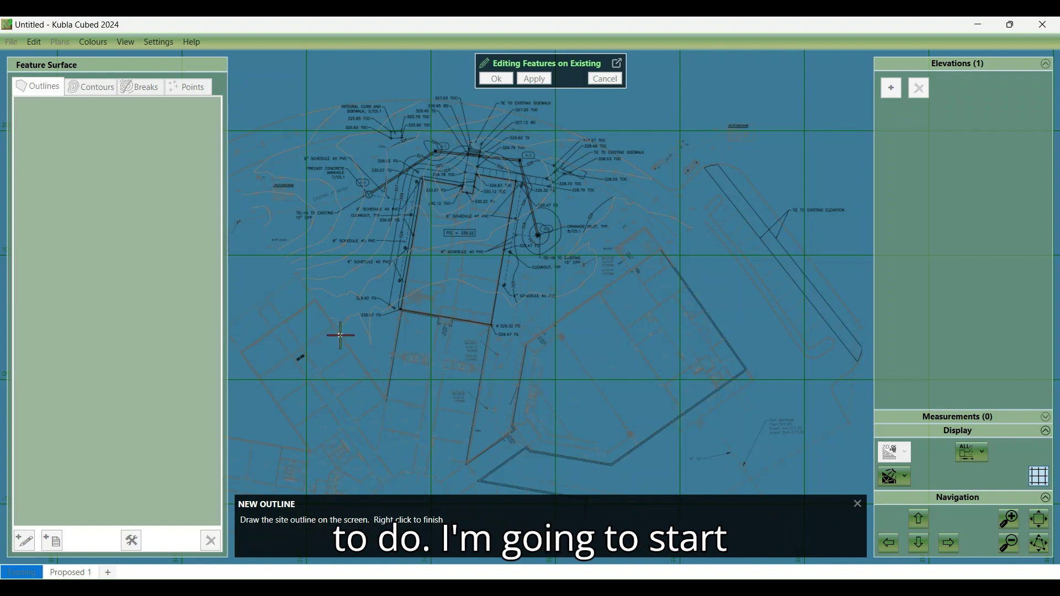
{"action": "left_click", "coordinate": [394, 352]}
{"action": "left_click", "coordinate": [400, 309]}
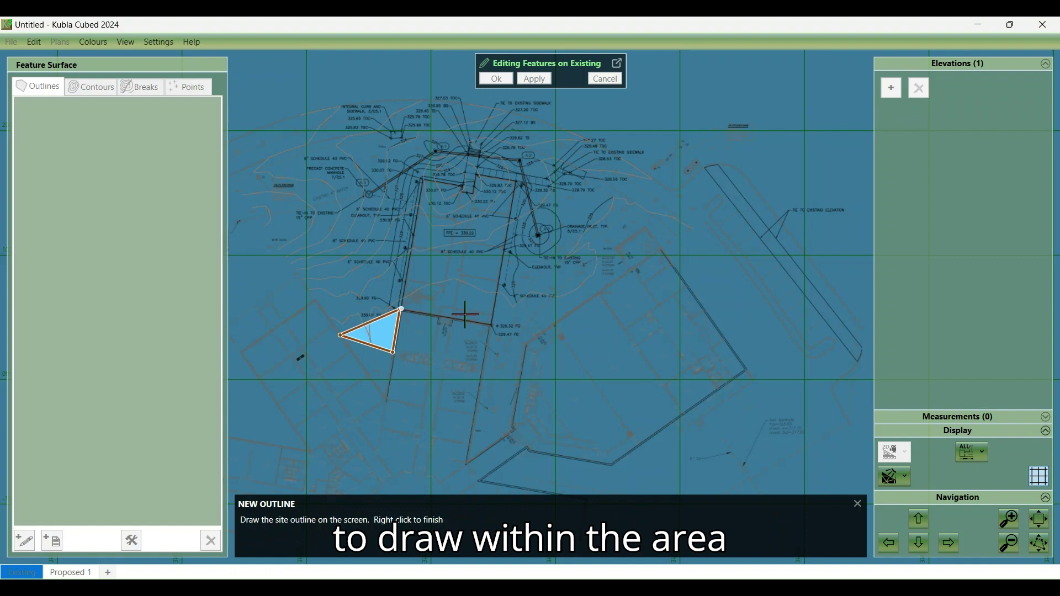
{"action": "left_click", "coordinate": [493, 325]}
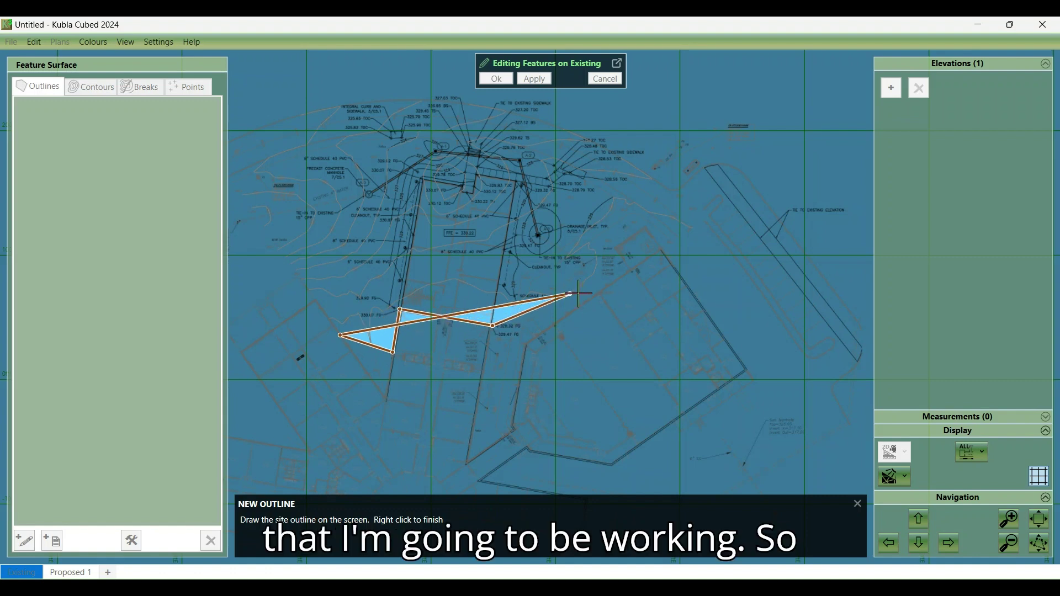
{"action": "left_click", "coordinate": [625, 270]}
{"action": "left_click", "coordinate": [614, 247]}
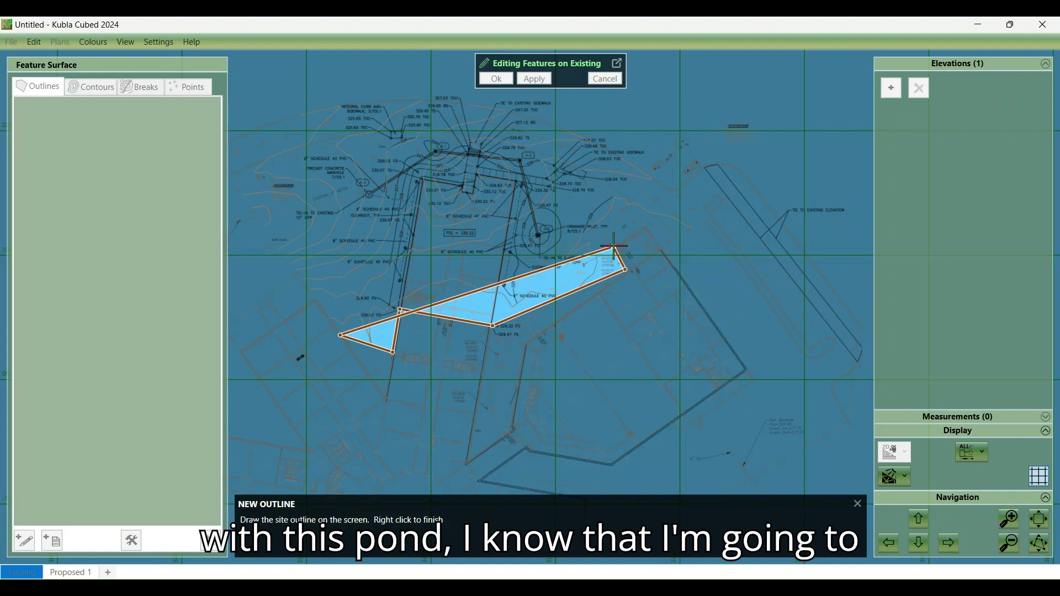
{"action": "left_click", "coordinate": [646, 225]}
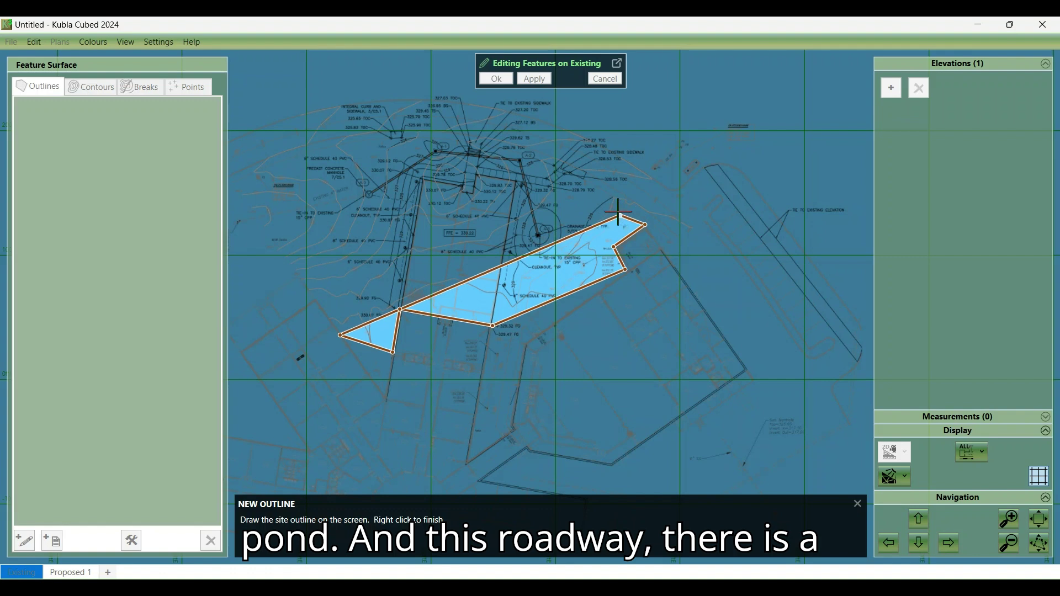
{"action": "left_click", "coordinate": [657, 181]}
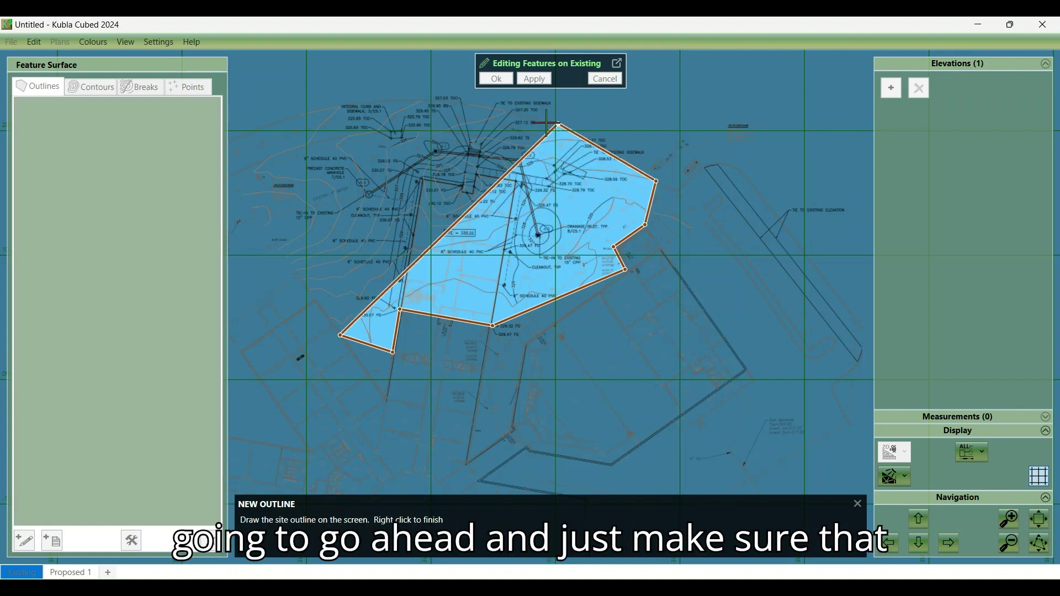
Continue the outline west along the road's outer edge past the contour ends and finish the boundary at the site's northwest corner
{"action": "left_click", "coordinate": [535, 118]}
{"action": "left_click", "coordinate": [497, 107]}
{"action": "left_click", "coordinate": [455, 101]}
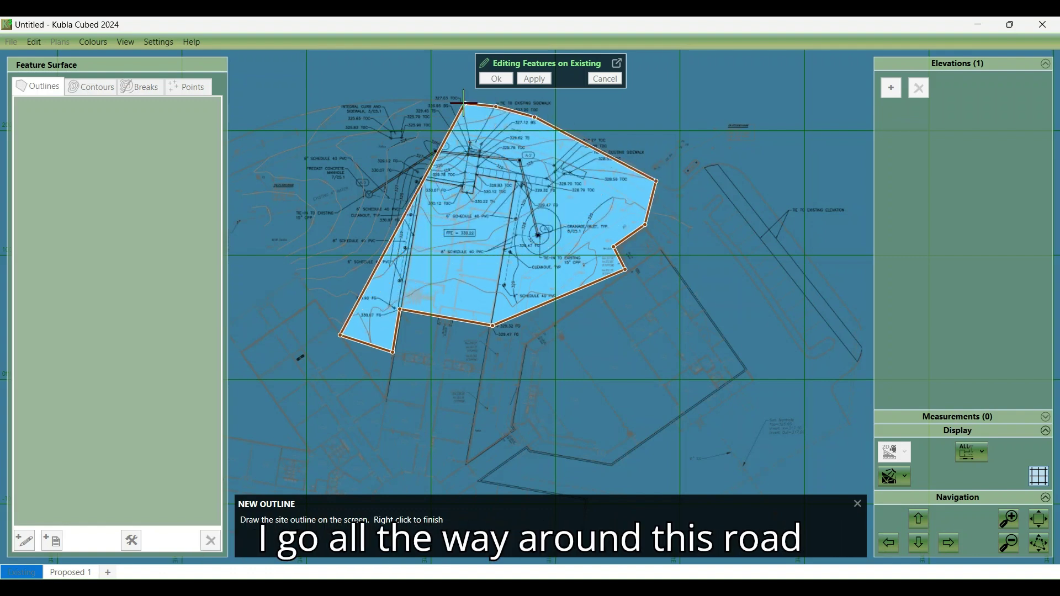
{"action": "left_click", "coordinate": [411, 99]}
{"action": "left_click", "coordinate": [361, 101]}
{"action": "left_click", "coordinate": [322, 109]}
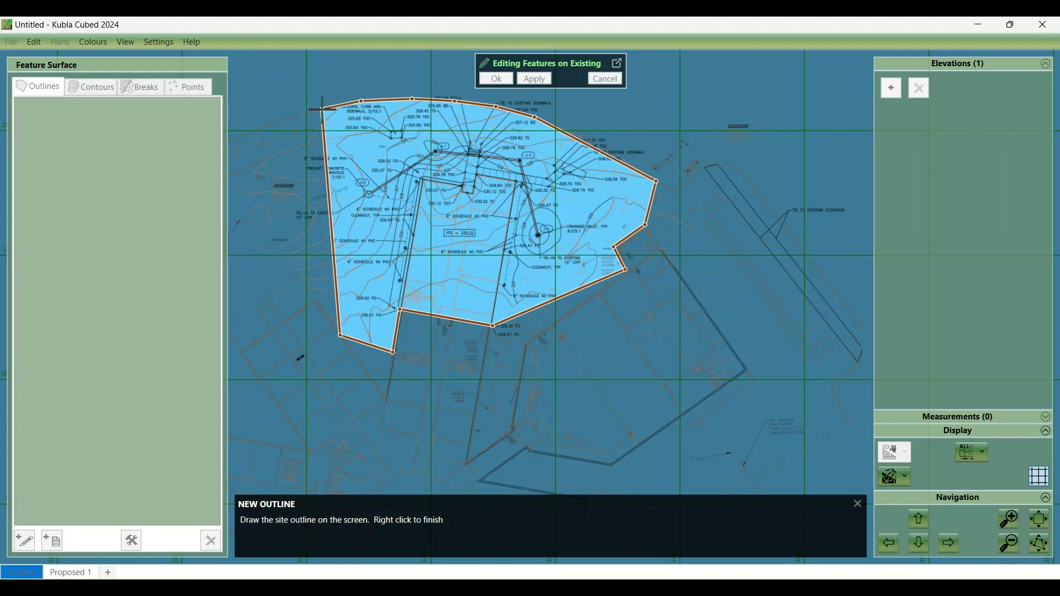
{"action": "left_click", "coordinate": [294, 119]}
{"action": "left_click", "coordinate": [263, 132]}
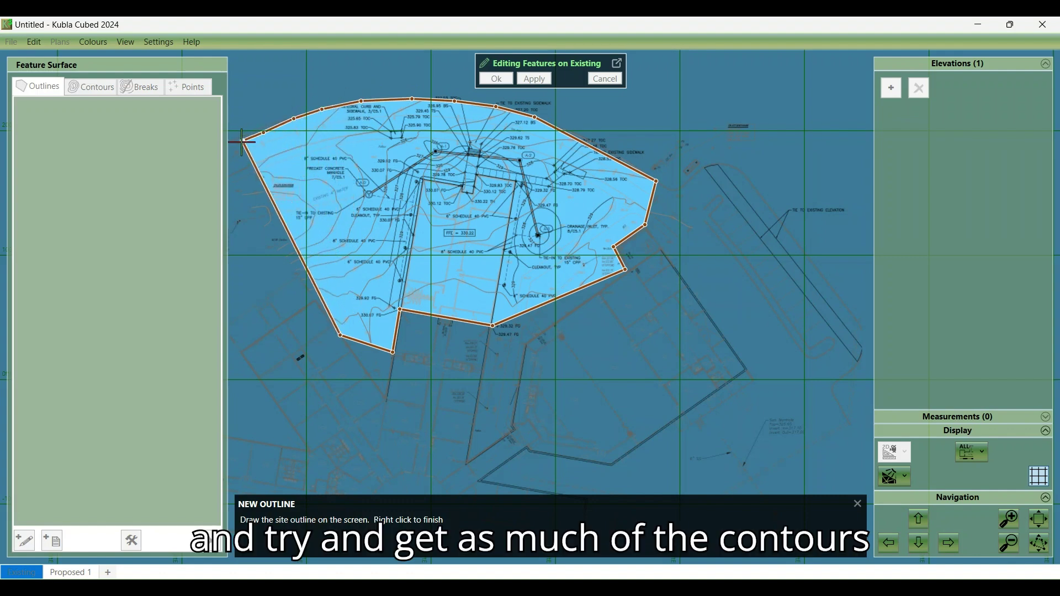
{"action": "left_click", "coordinate": [244, 141]}
{"action": "right_click", "coordinate": [235, 148]}
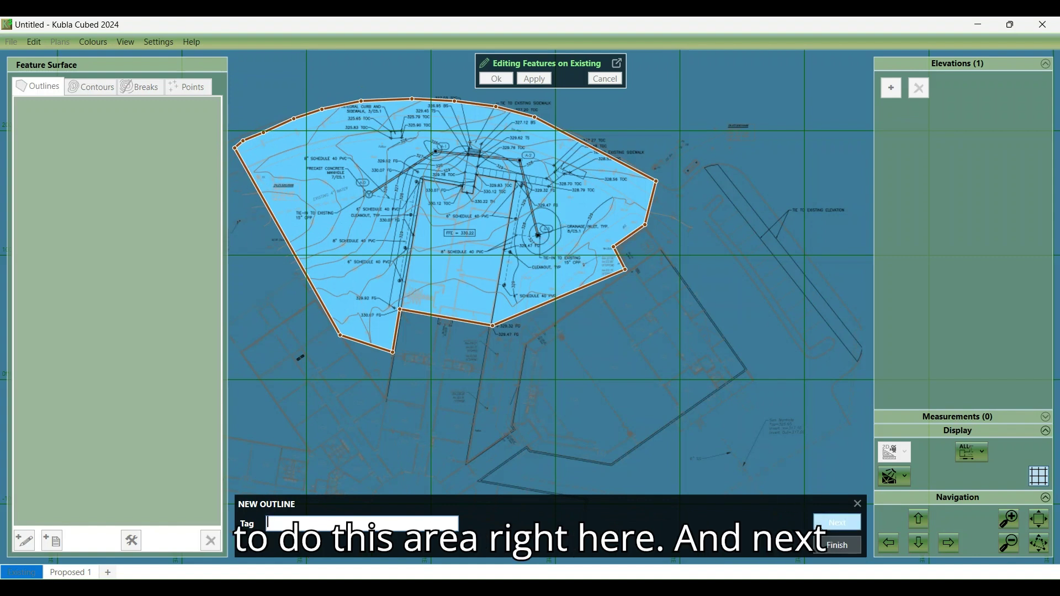
Complete the site outline without a tag and leave outline creation without starting another one
{"action": "key", "text": "Return"}
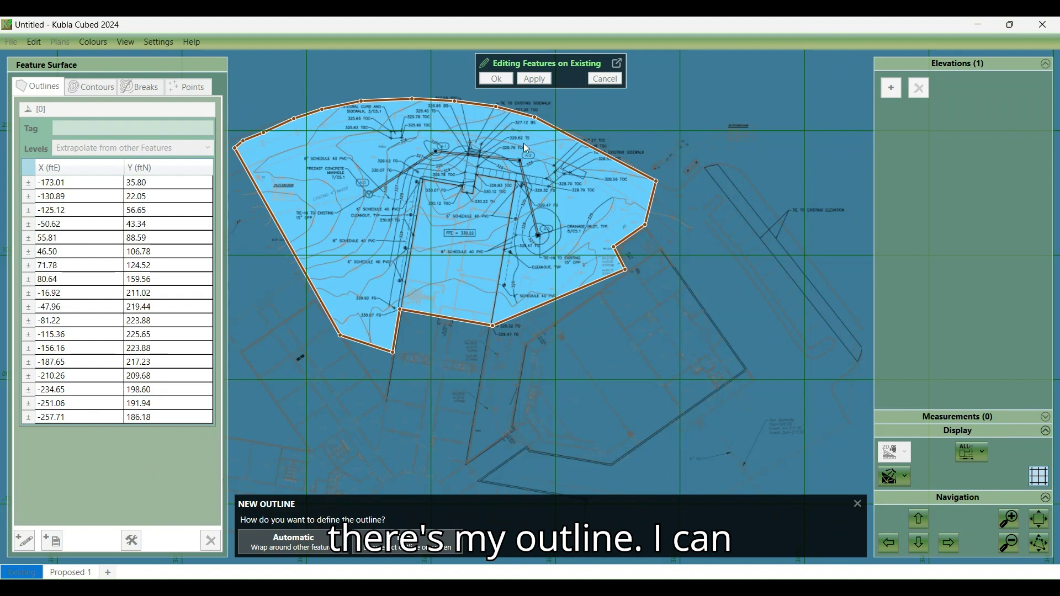
{"action": "left_click", "coordinate": [856, 504]}
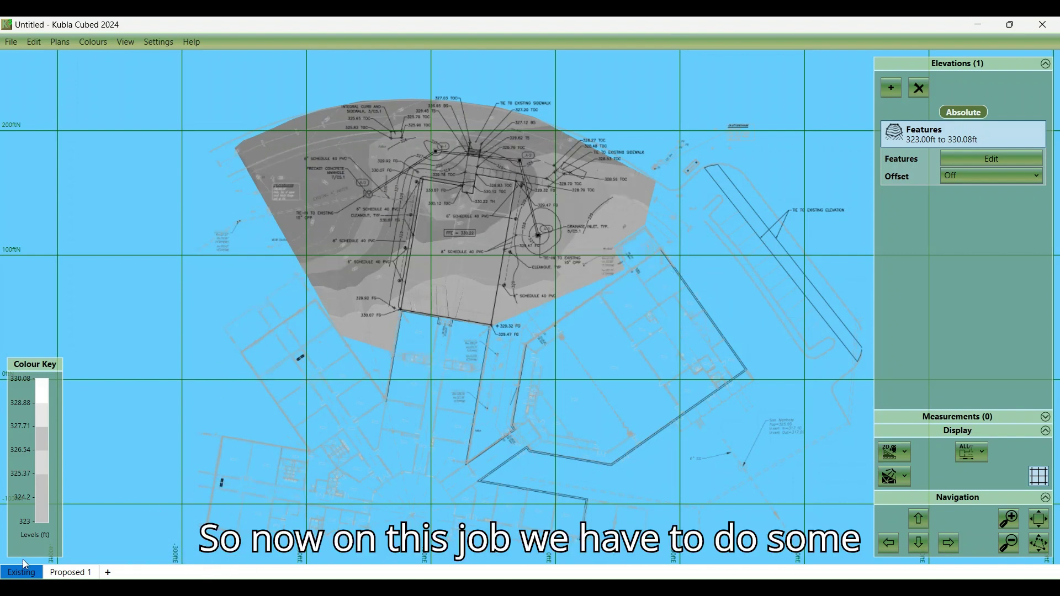
Add a second proposed phase and rename the first proposed phase "Stripping"
{"action": "left_click", "coordinate": [109, 574]}
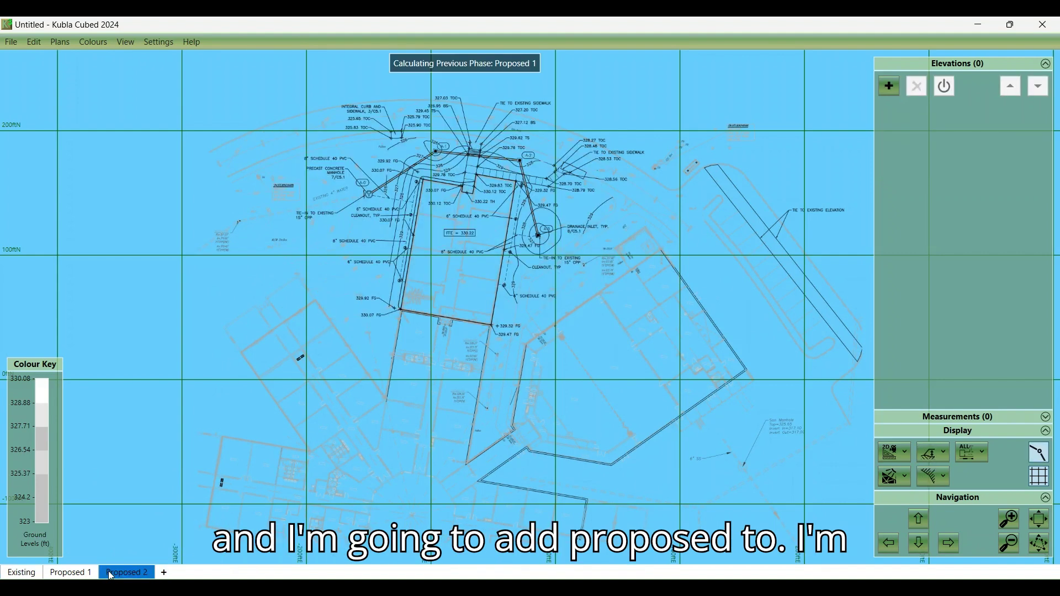
{"action": "left_click", "coordinate": [70, 575]}
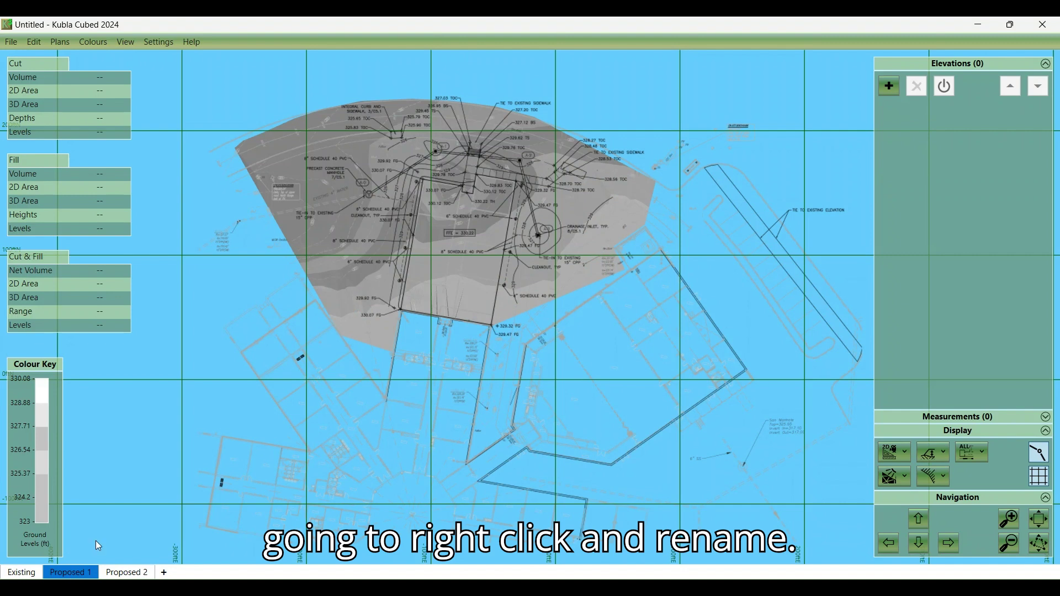
{"action": "left_click", "coordinate": [95, 541]}
{"action": "type", "text": "Stripping"}
{"action": "key", "text": "Return"}
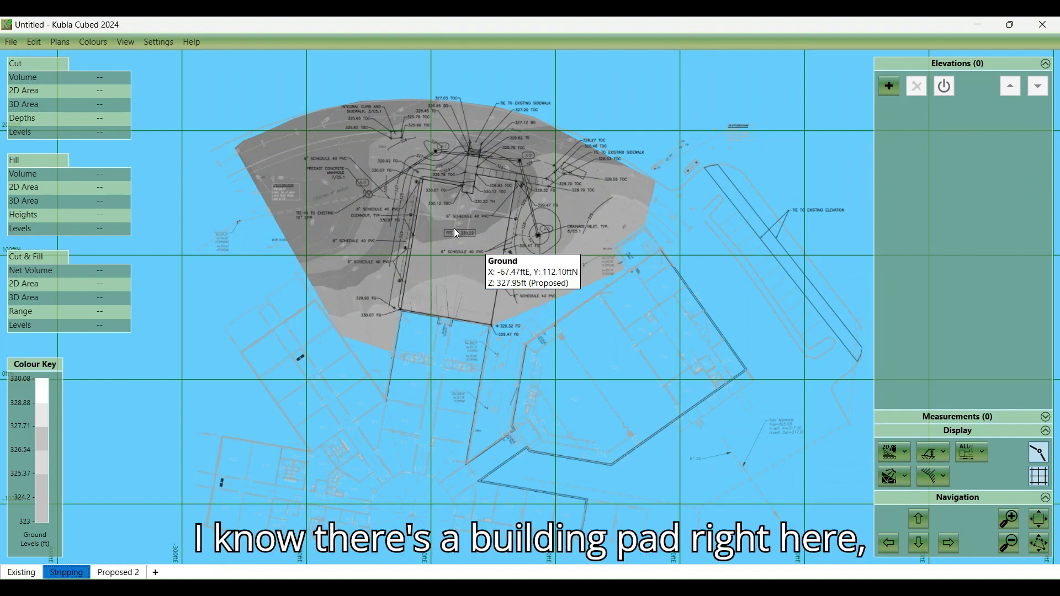
Add a third proposed phase and rename the second proposed phase "Building Pad"
{"action": "left_click", "coordinate": [156, 573]}
{"action": "left_click", "coordinate": [118, 572]}
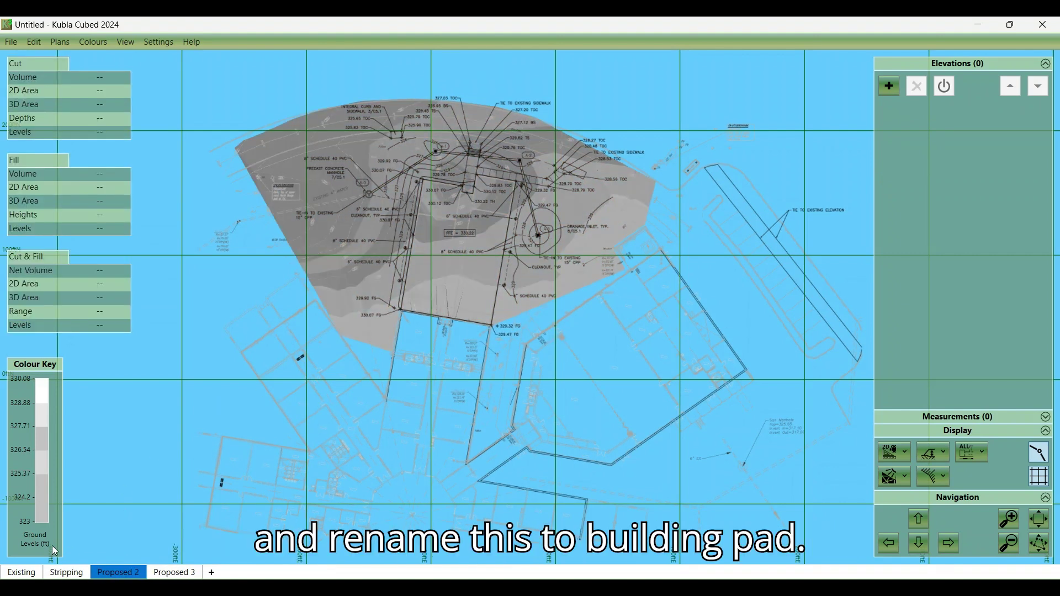
{"action": "type", "text": "B"}
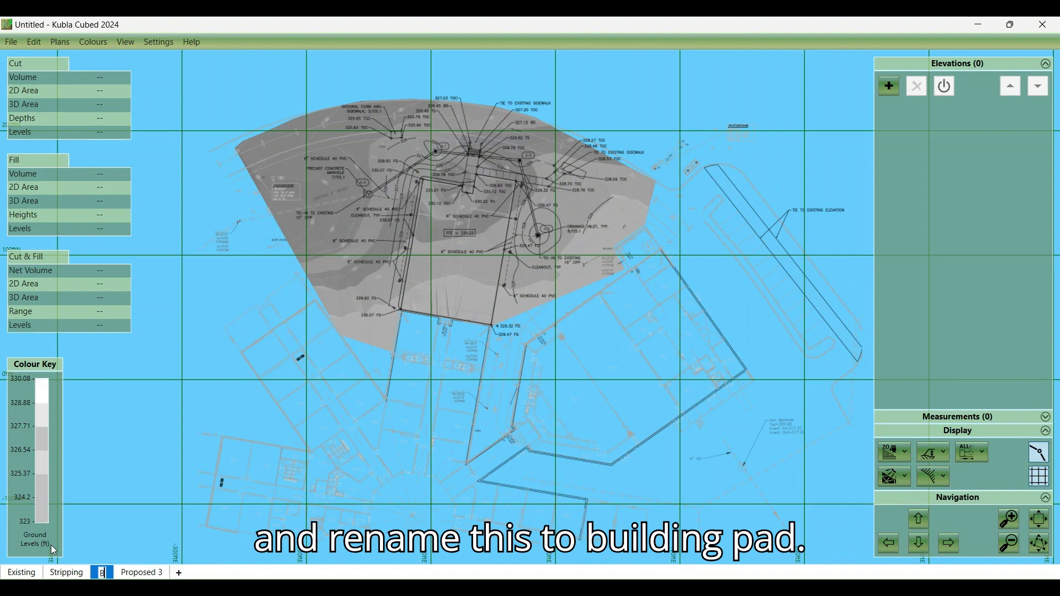
{"action": "type", "text": "uilding Pad"}
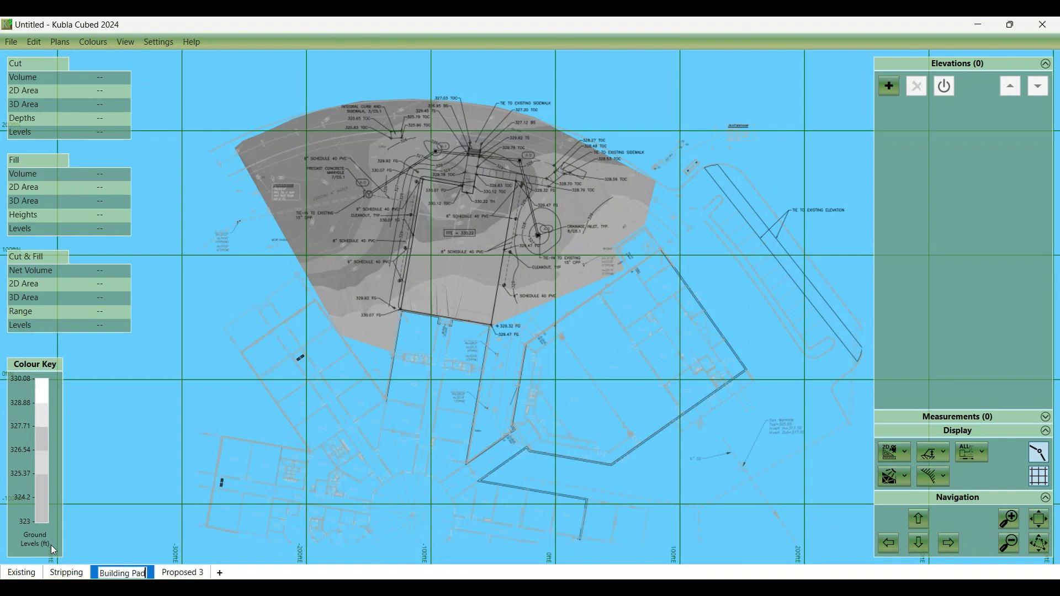
{"action": "key", "text": "Return"}
Rename the third proposed phase "Proposed Contours"
{"action": "left_click", "coordinate": [181, 574]}
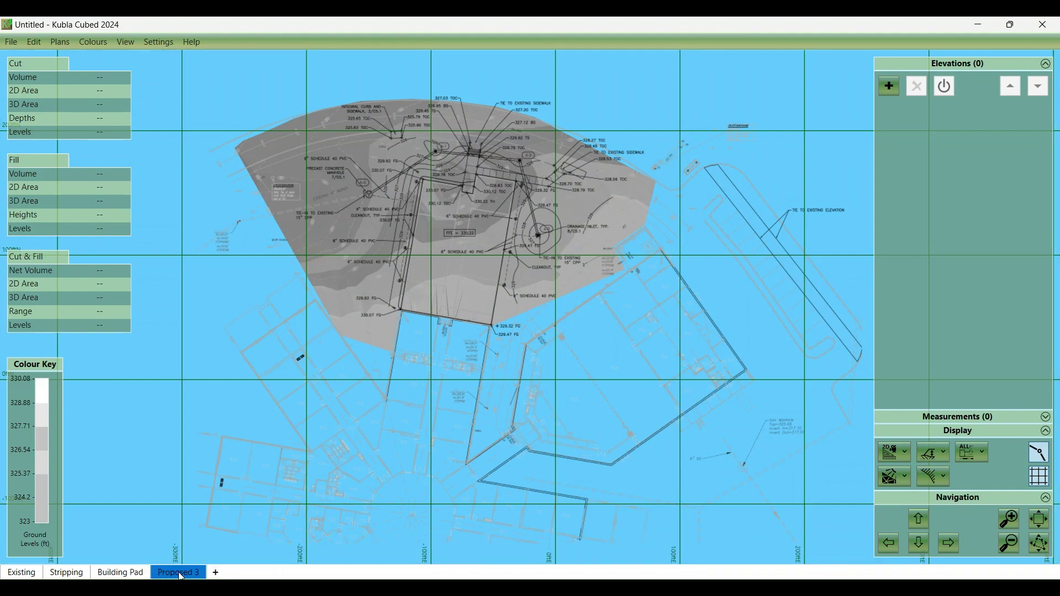
{"action": "type", "text": "P"}
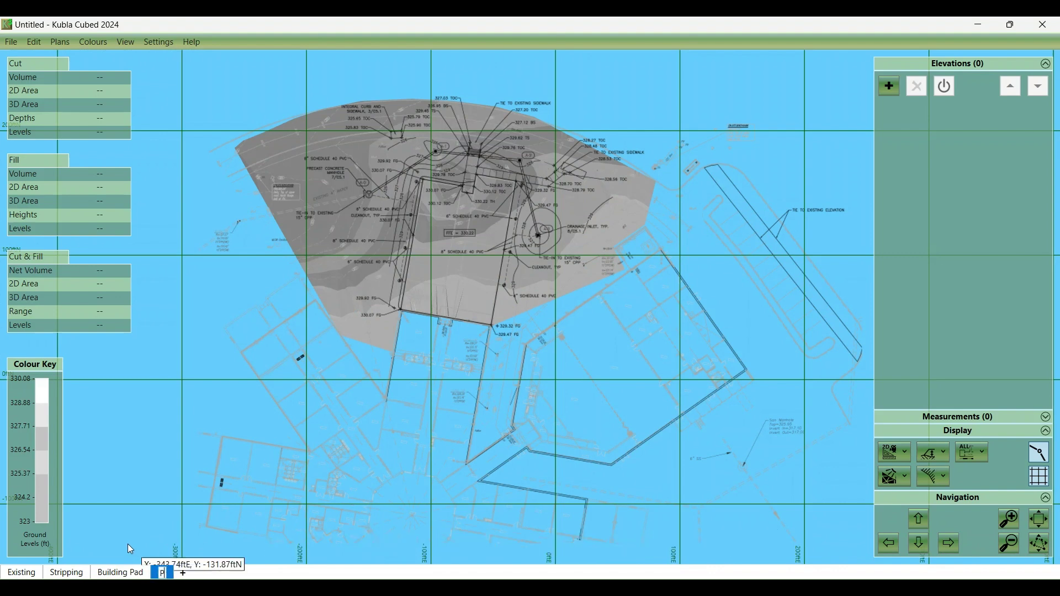
{"action": "type", "text": "roposed Contours"}
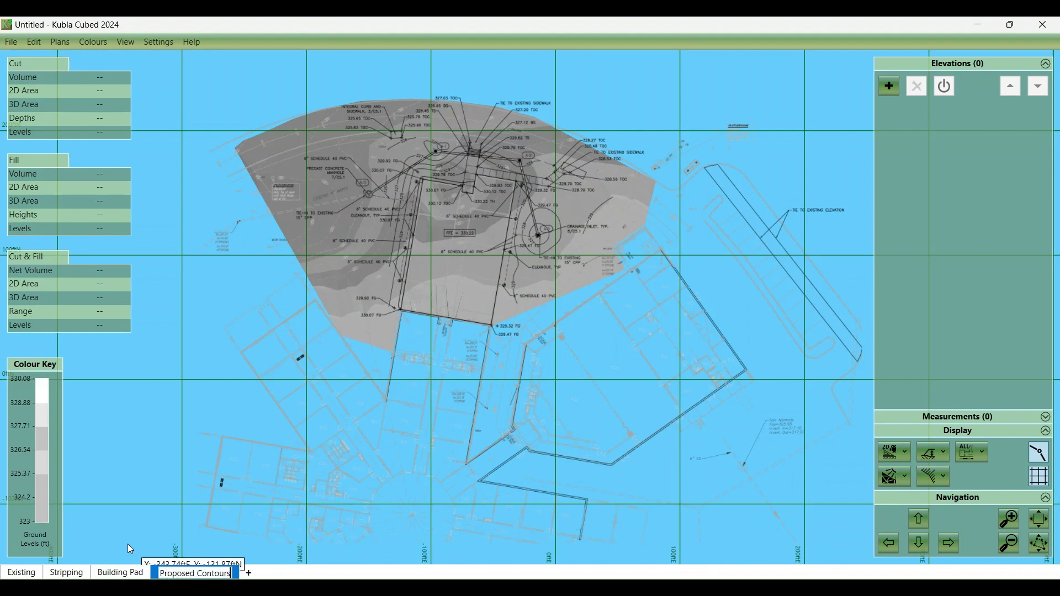
{"action": "key", "text": "Return"}
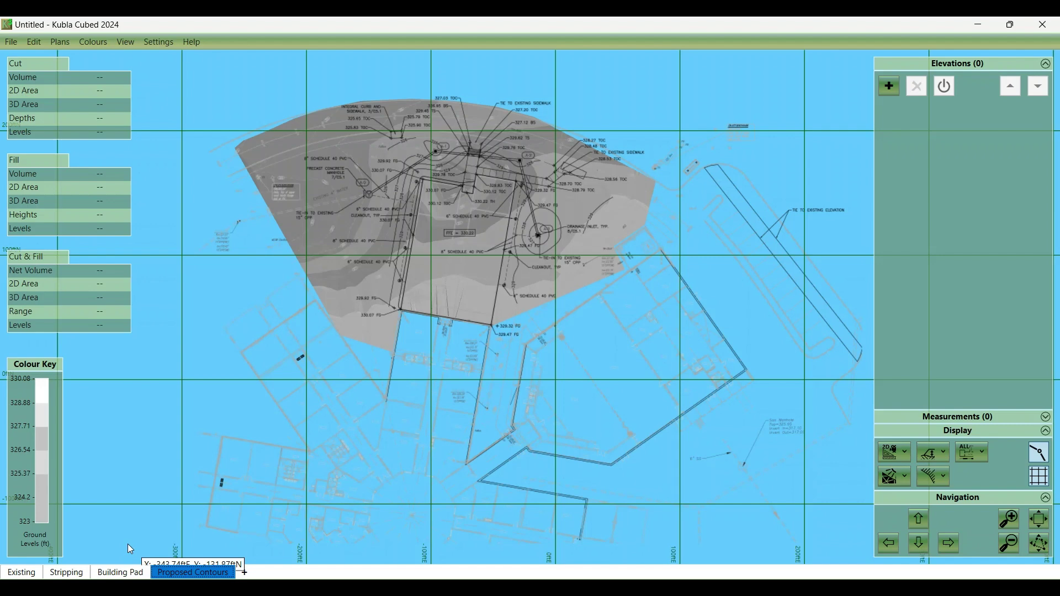
Add a Reduce elevation to the Stripping phase and outline it from the building's southwest corner west to the site edge, then north to the road
{"action": "left_click", "coordinate": [87, 574]}
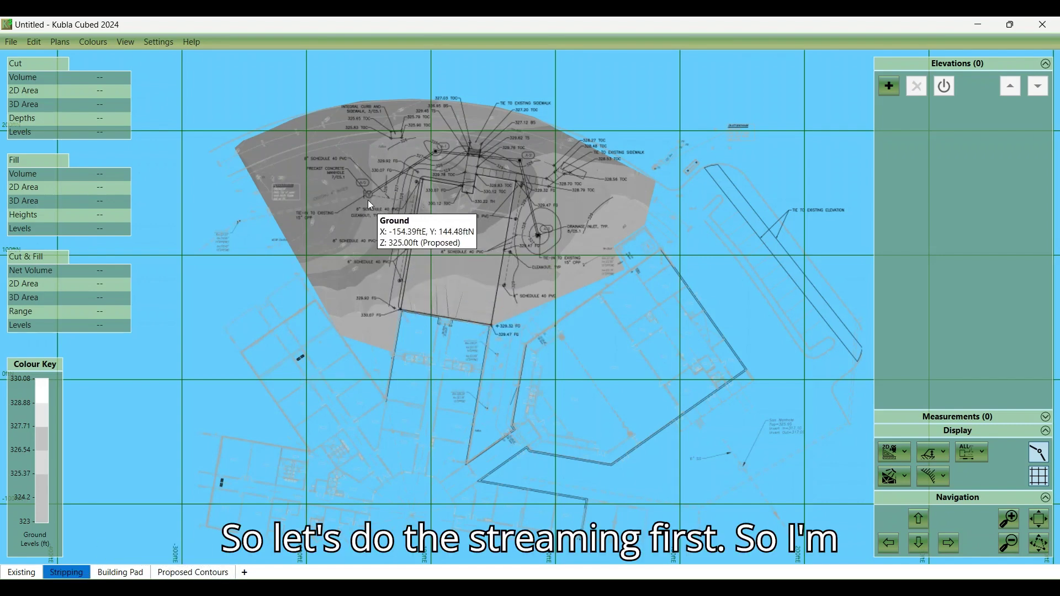
{"action": "left_click", "coordinate": [890, 87]}
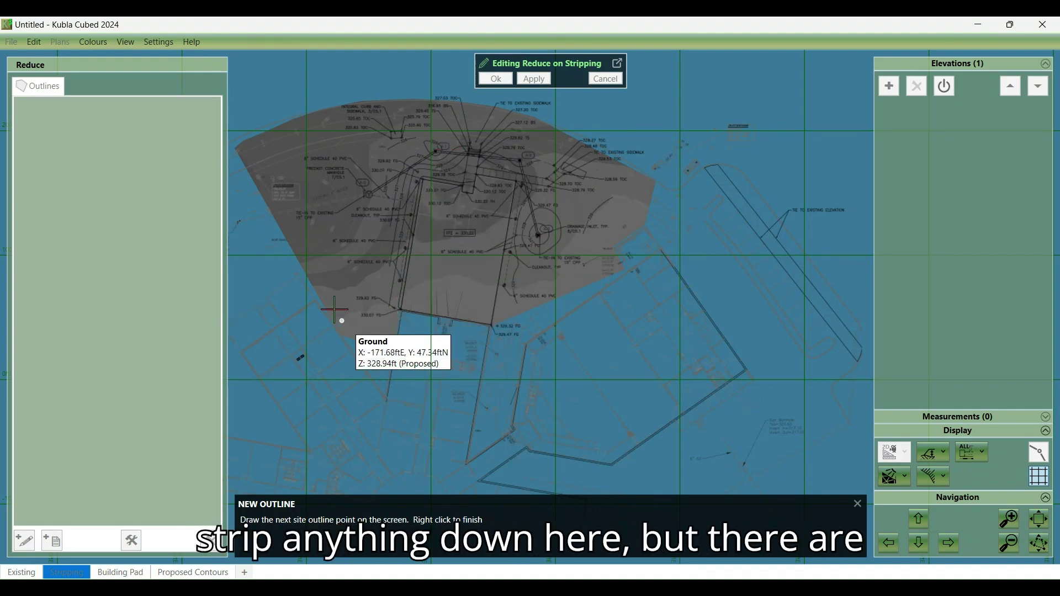
{"action": "left_click", "coordinate": [401, 310]}
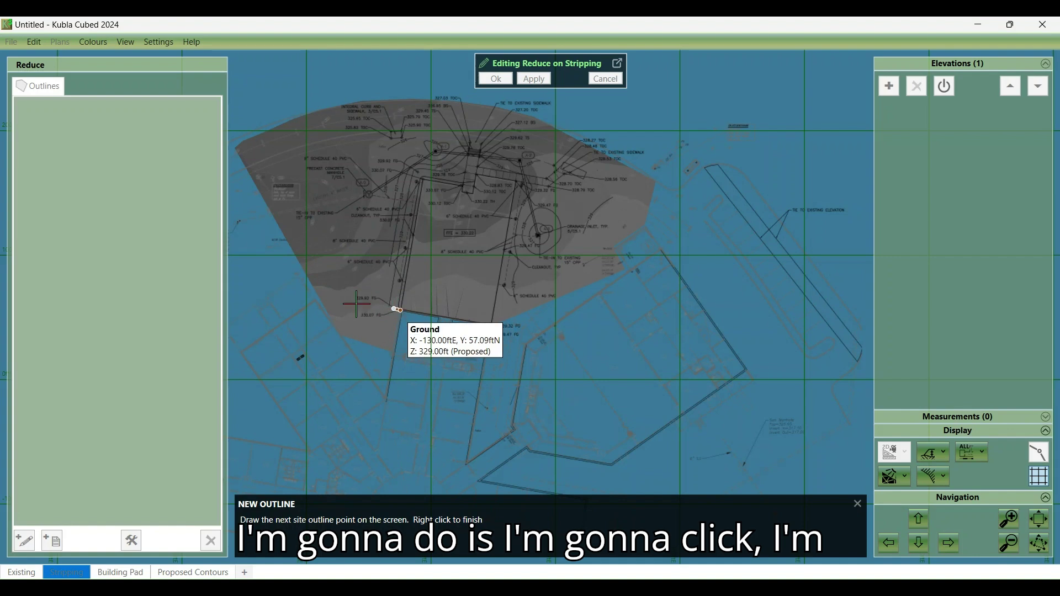
{"action": "left_click", "coordinate": [326, 301]}
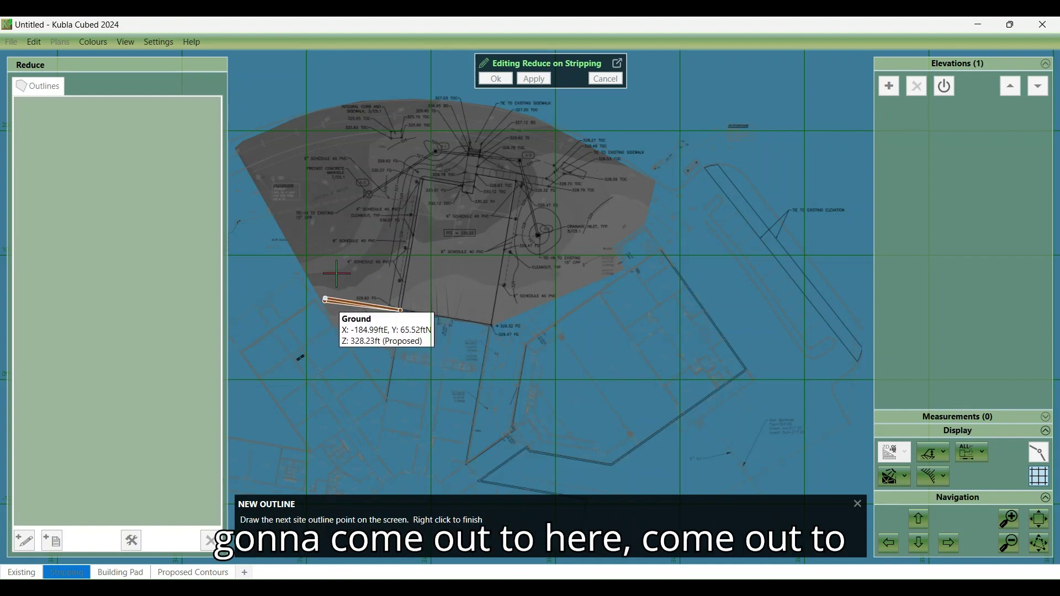
{"action": "left_click", "coordinate": [366, 134]}
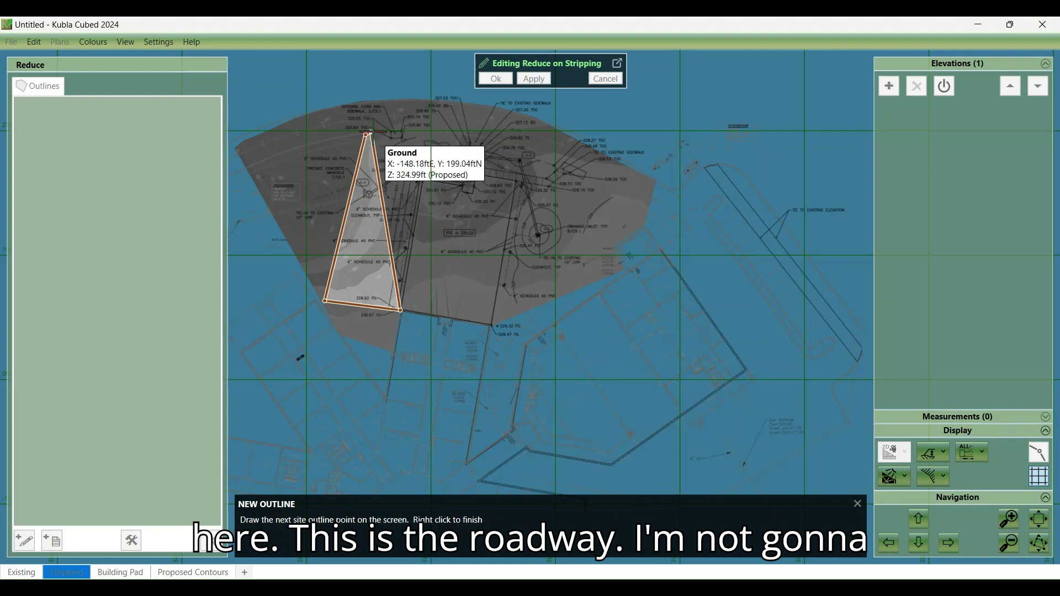
Continue the stripping outline east along the road's inner edge, curving down to the contour northeast of the drainage inlet
{"action": "left_click", "coordinate": [429, 131]}
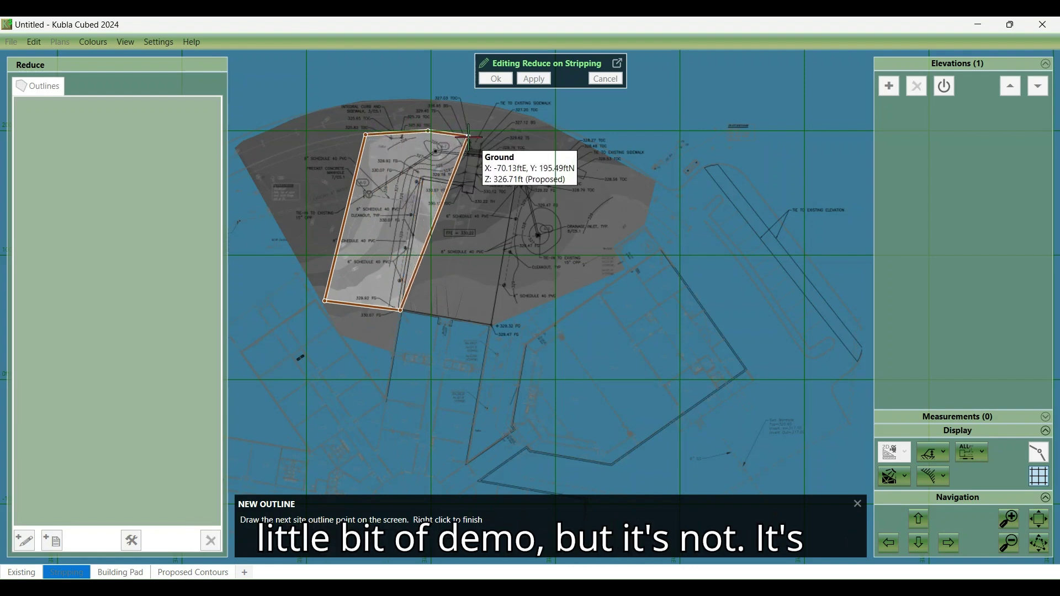
{"action": "left_click", "coordinate": [470, 137]}
{"action": "left_click", "coordinate": [528, 149]}
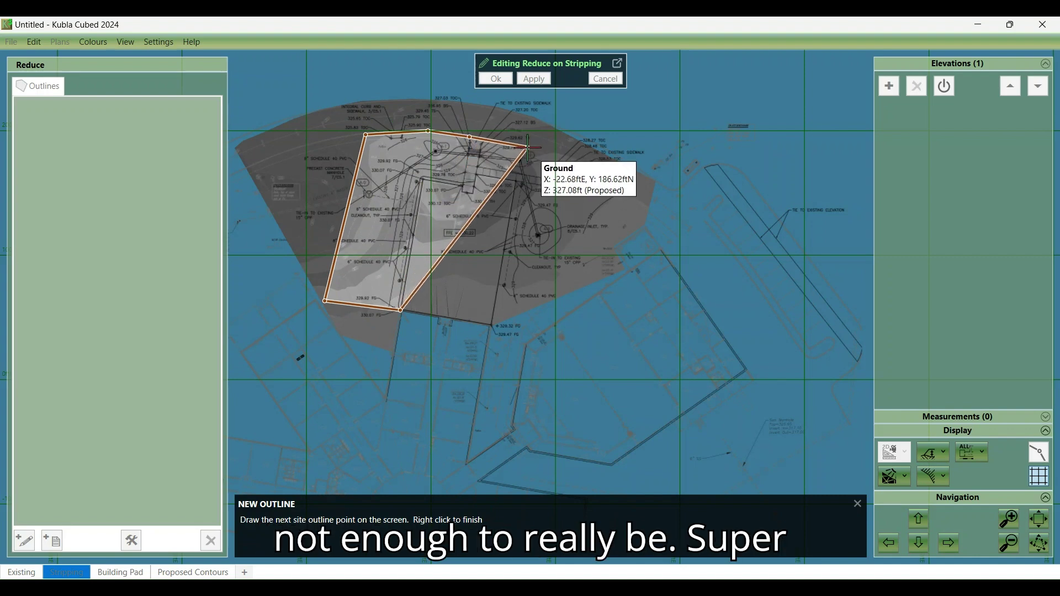
{"action": "left_click", "coordinate": [560, 159]}
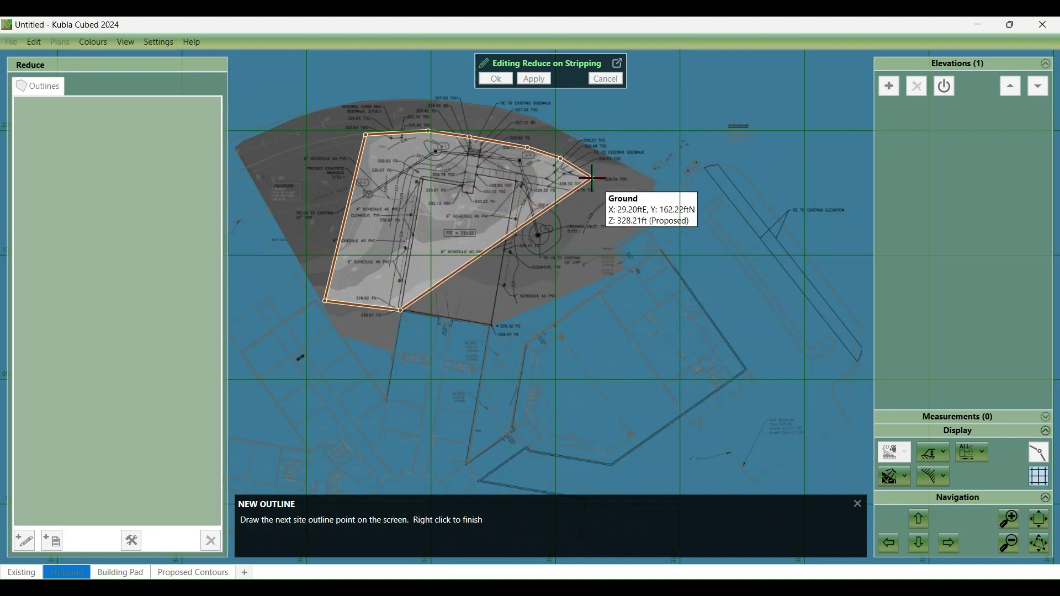
{"action": "left_click", "coordinate": [593, 179]}
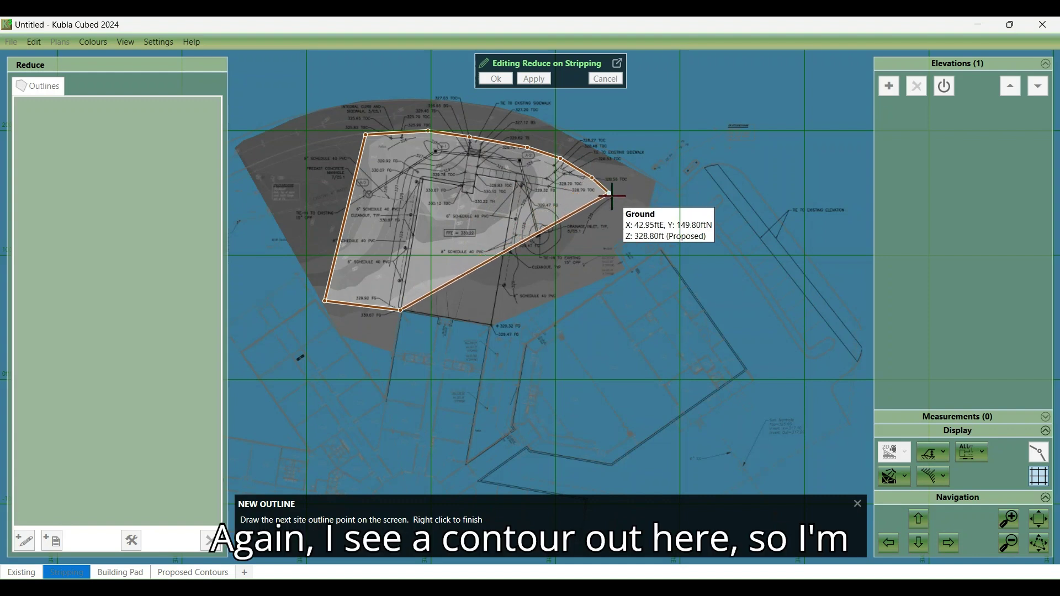
{"action": "left_click", "coordinate": [614, 197]}
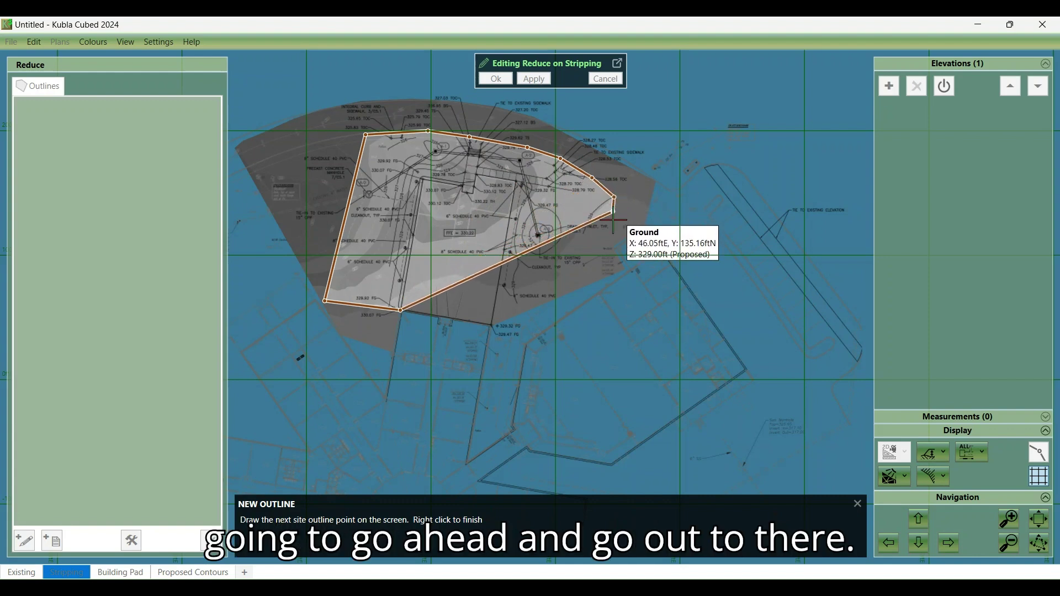
Take the stripping outline south past the drainage inlet to the building's southeast corner, finish it and accept the Reduce boundary
{"action": "left_click", "coordinate": [611, 247]}
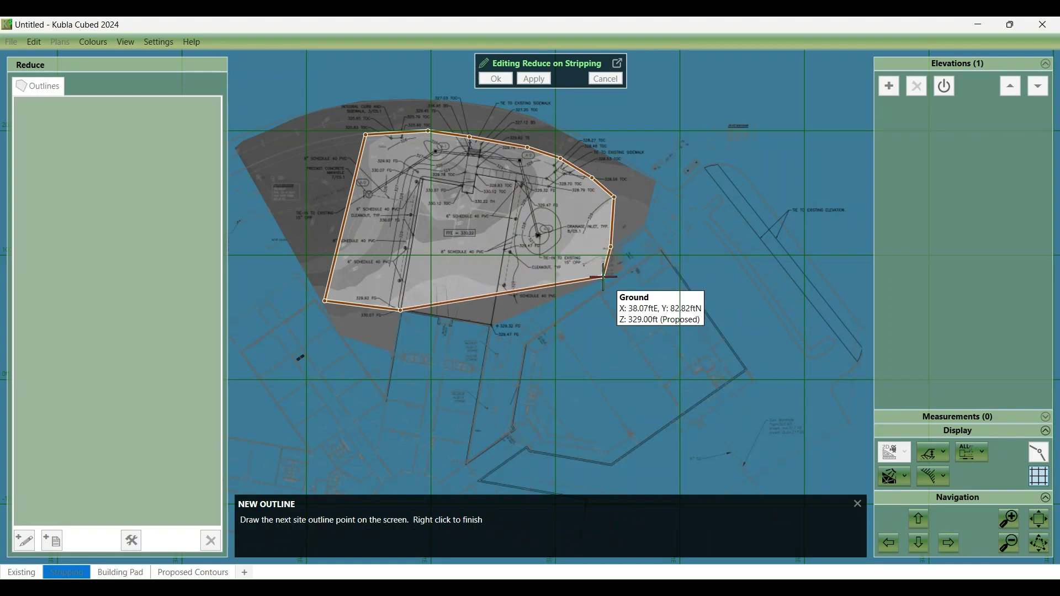
{"action": "left_click", "coordinate": [604, 277]}
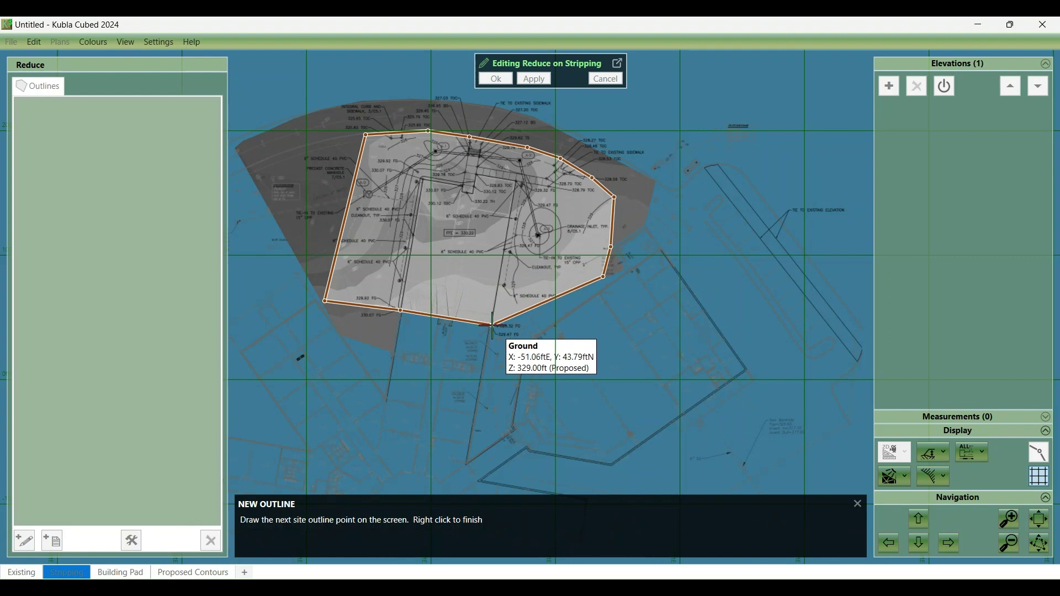
{"action": "right_click", "coordinate": [491, 326]}
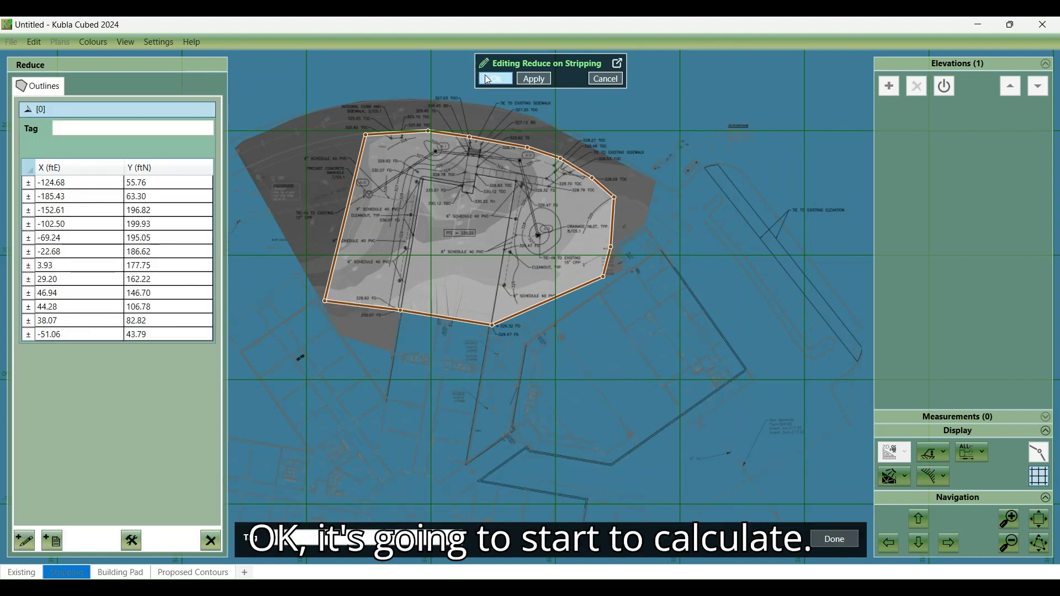
{"action": "left_click", "coordinate": [492, 79]}
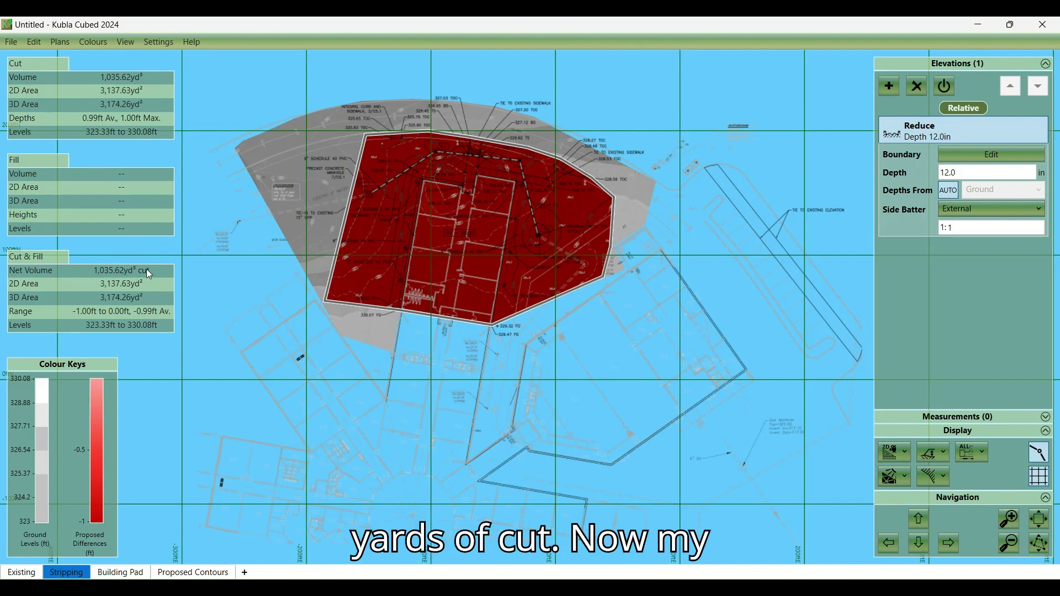
Set the stripping Reduce depth to 6 inches
{"action": "double_click", "coordinate": [960, 171]}
{"action": "type", "text": "6"}
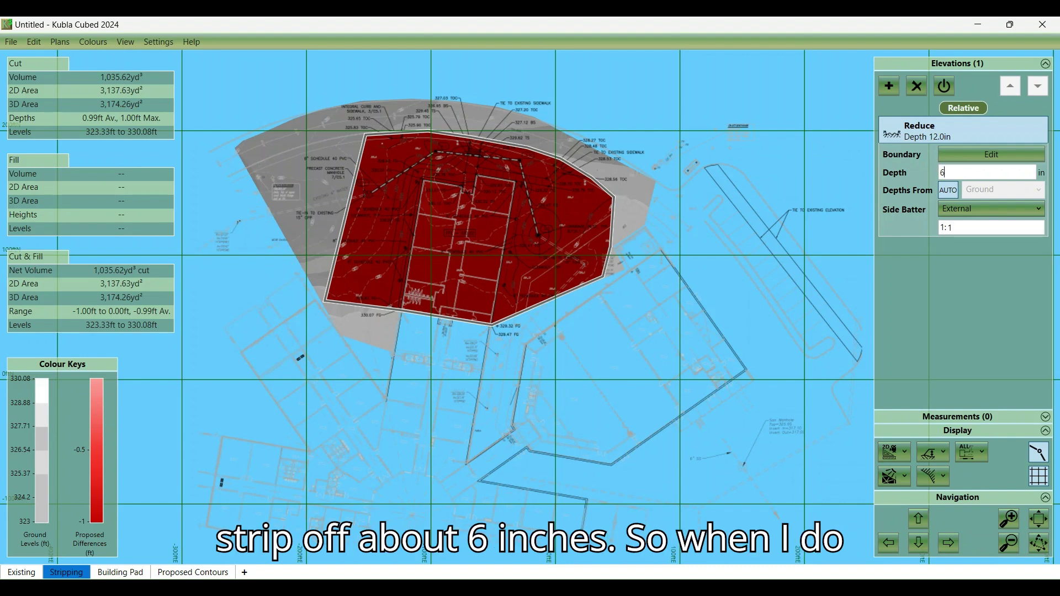
{"action": "key", "text": "Tab"}
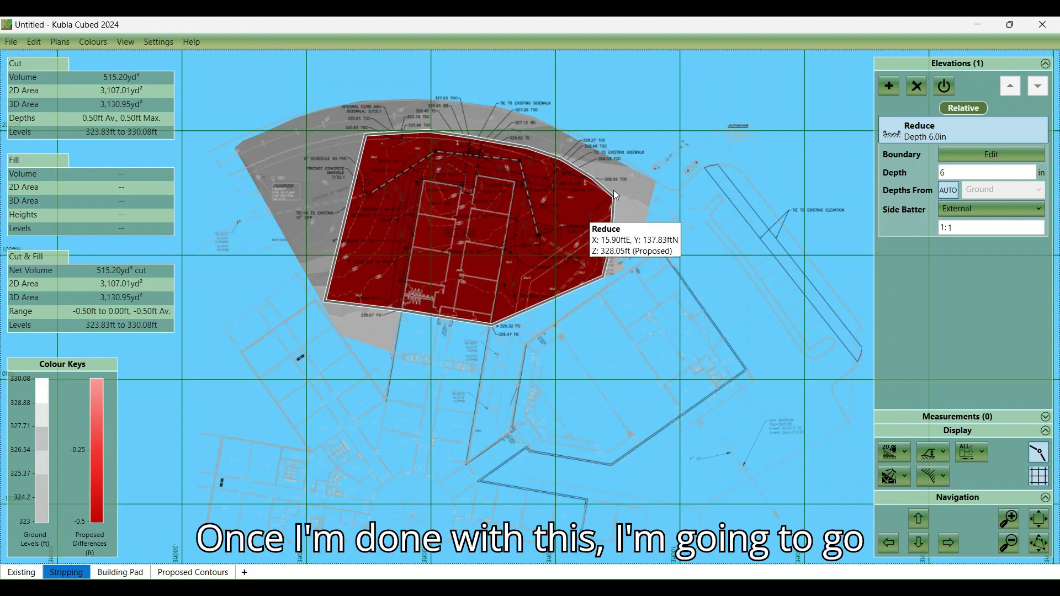
Add a Platform elevation to the Building Pad phase for the building marked FFE = 330.22
{"action": "left_click", "coordinate": [123, 573]}
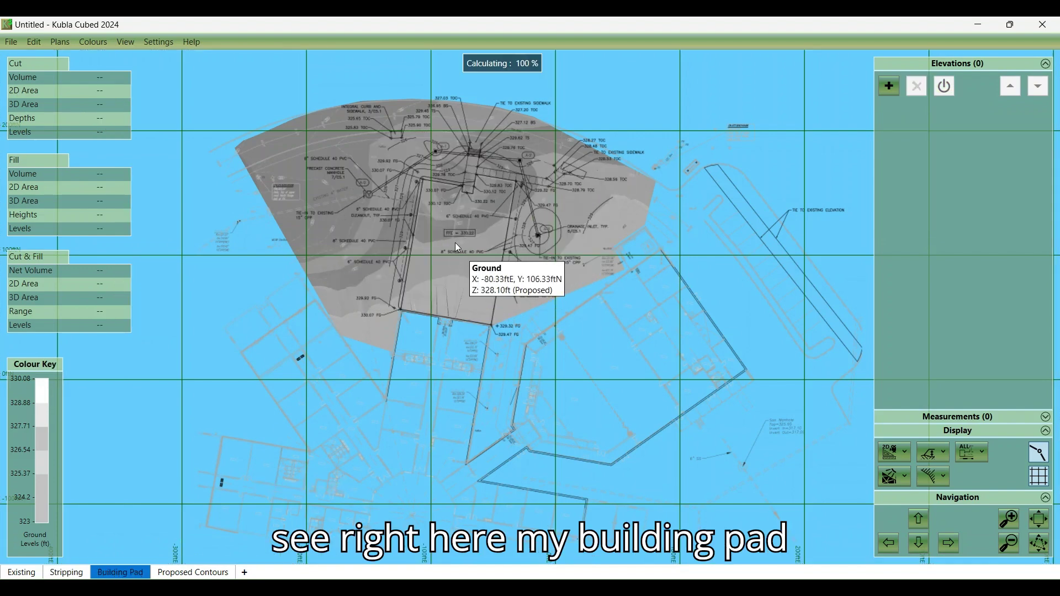
{"action": "scroll", "coordinate": [478, 227], "scroll_direction": "up", "scroll_amount": 3}
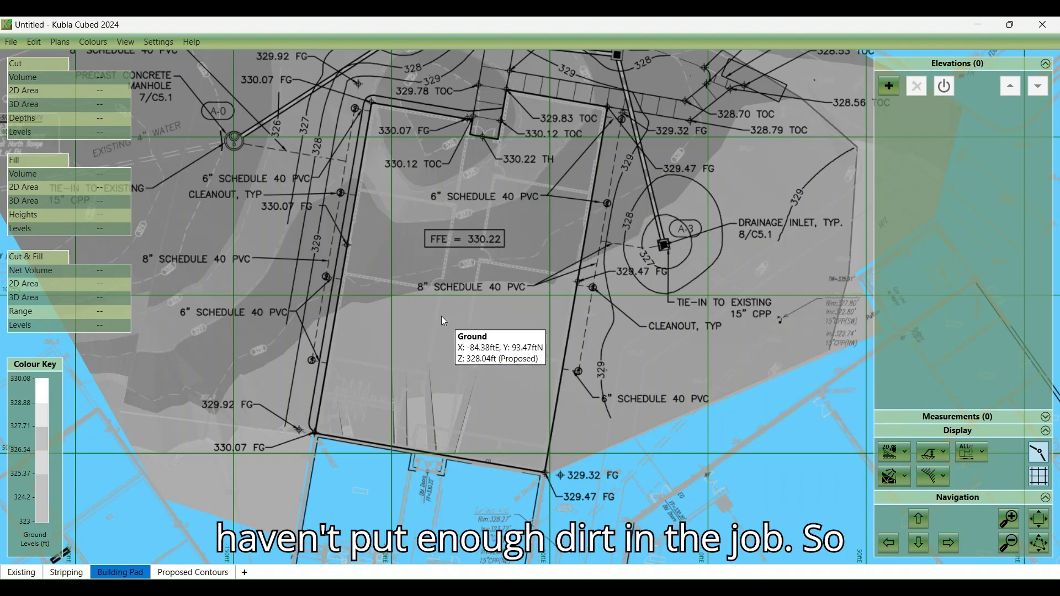
{"action": "left_click", "coordinate": [889, 87]}
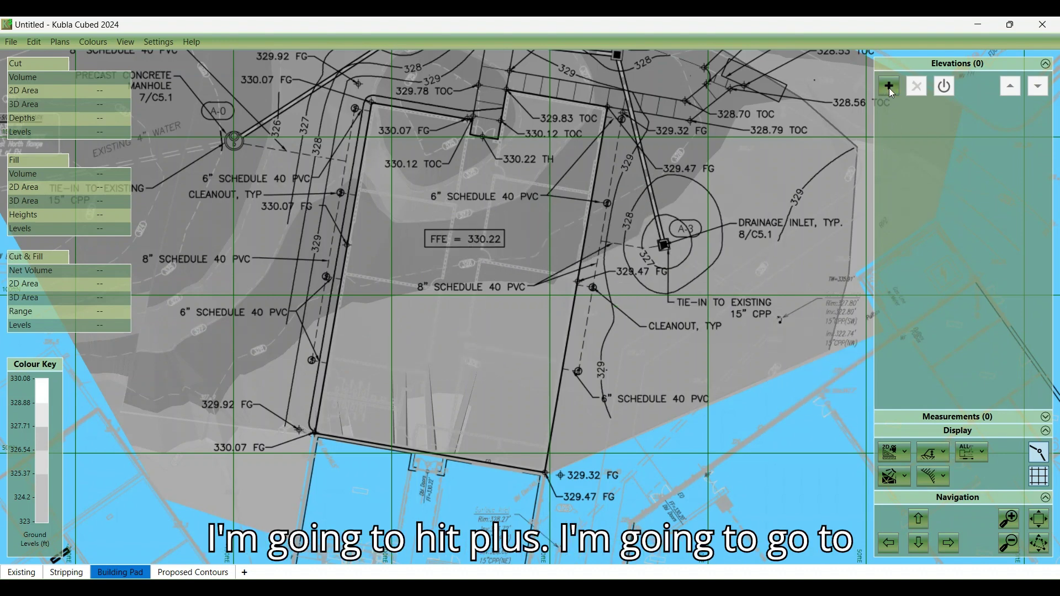
{"action": "left_click", "coordinate": [720, 140]}
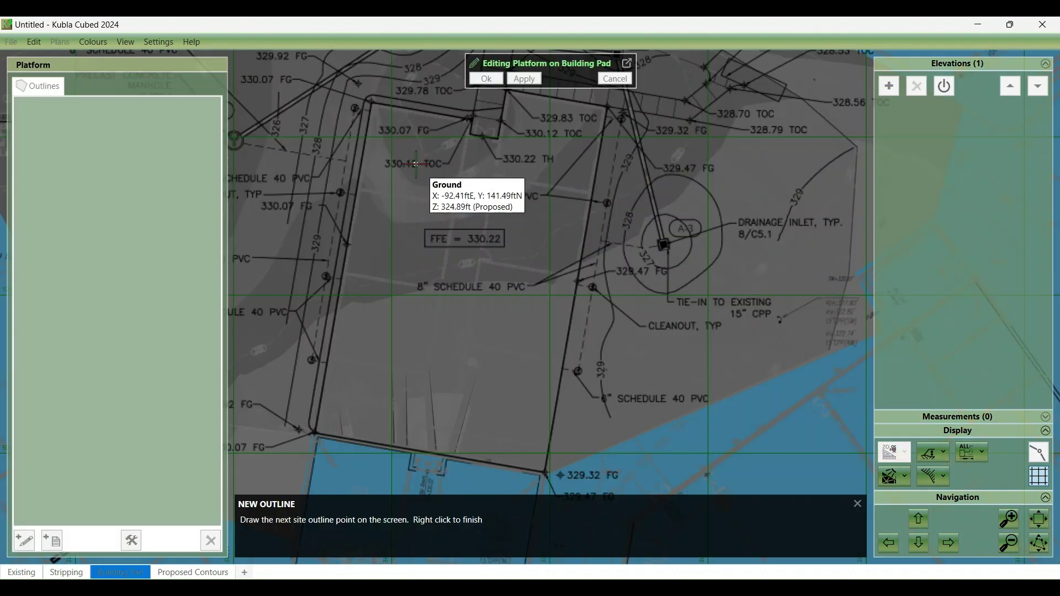
Trace the platform outline around the building footprint, including the doorway notch in its north wall, finish it and accept the boundary
{"action": "left_click", "coordinate": [372, 103]}
{"action": "left_click", "coordinate": [473, 118]}
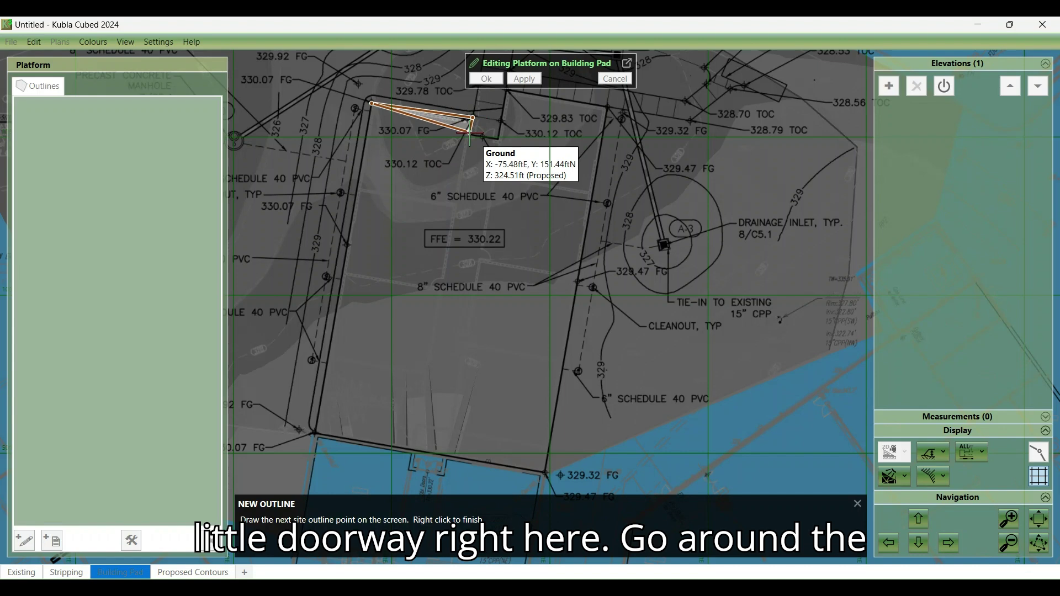
{"action": "left_click", "coordinate": [470, 133]}
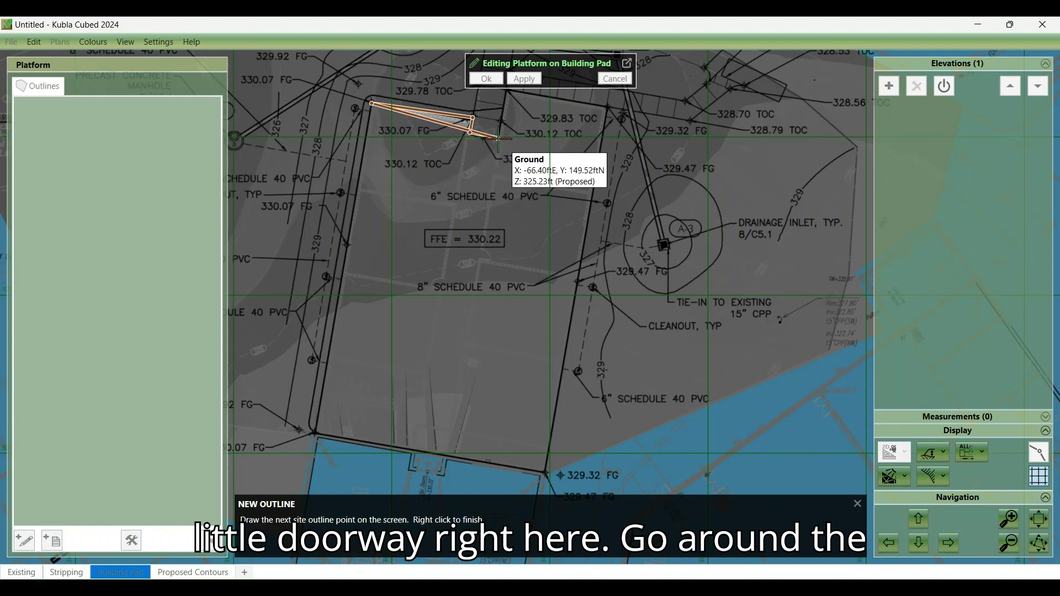
{"action": "left_click", "coordinate": [498, 138]}
{"action": "left_click", "coordinate": [509, 92]}
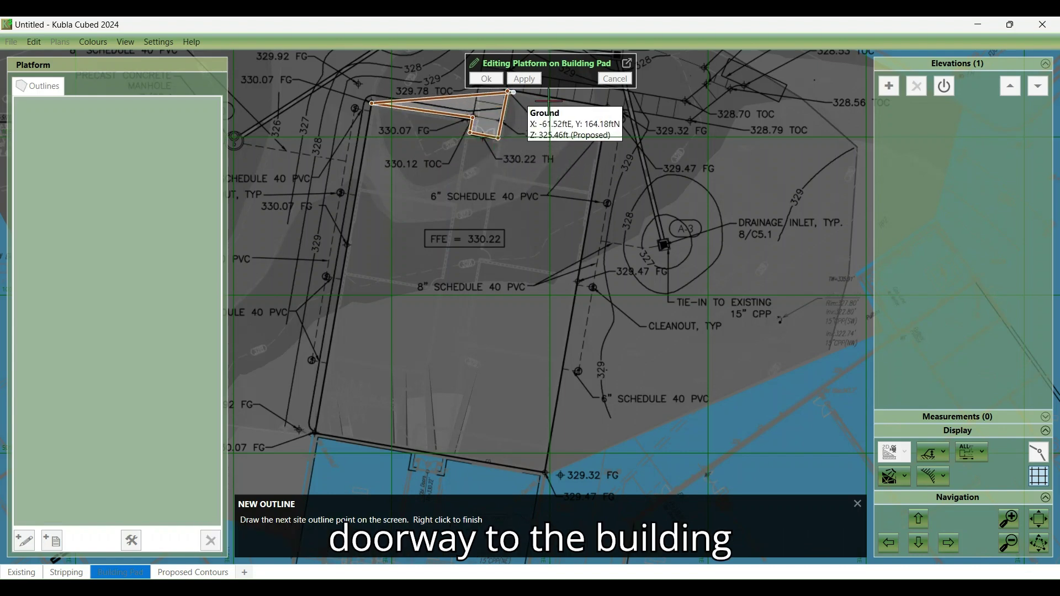
{"action": "left_click", "coordinate": [608, 107]}
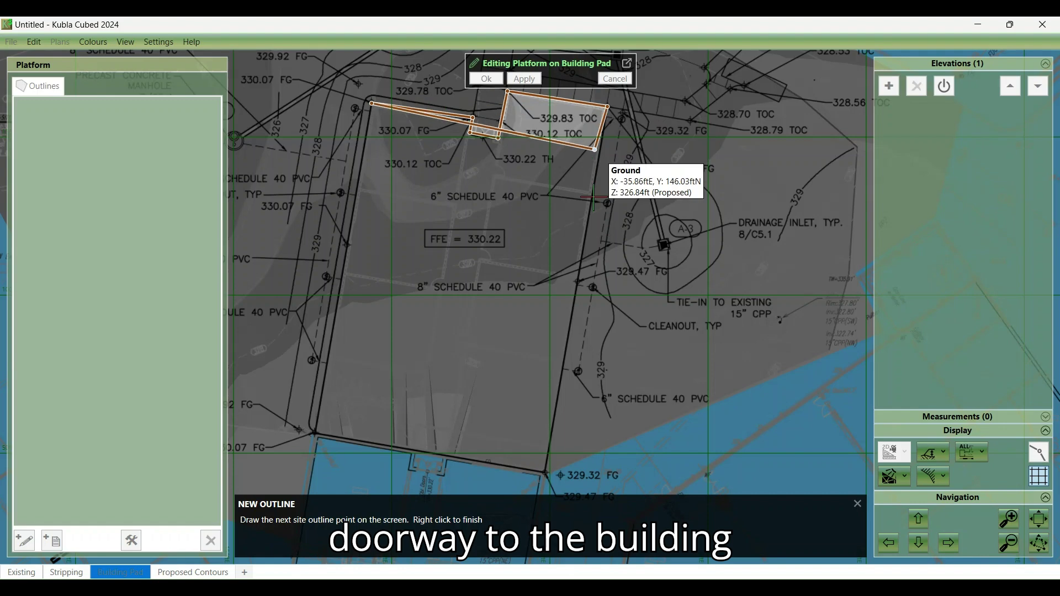
{"action": "left_click", "coordinate": [546, 473]}
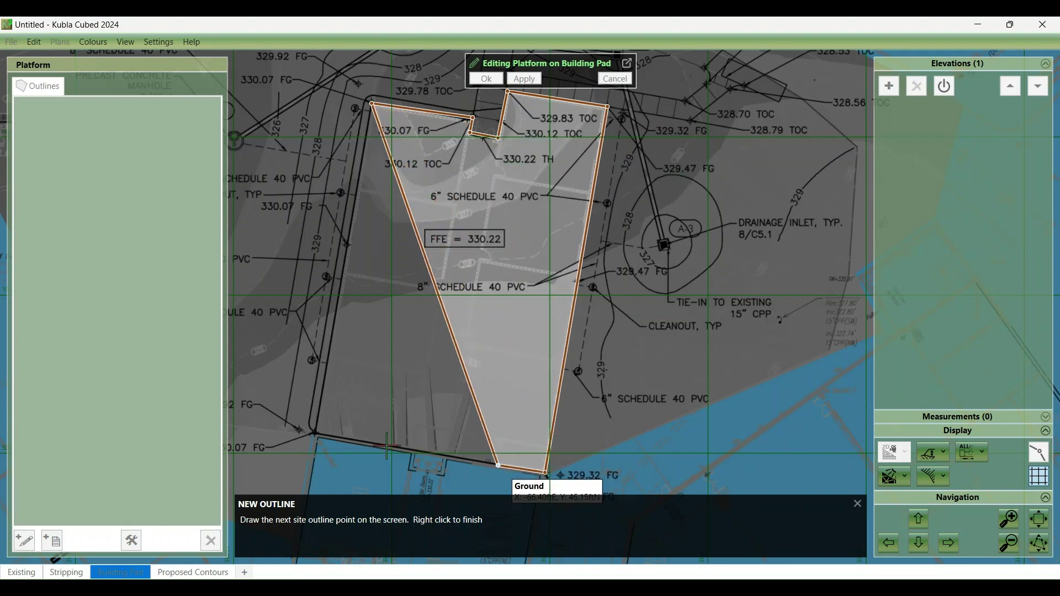
{"action": "right_click", "coordinate": [314, 434]}
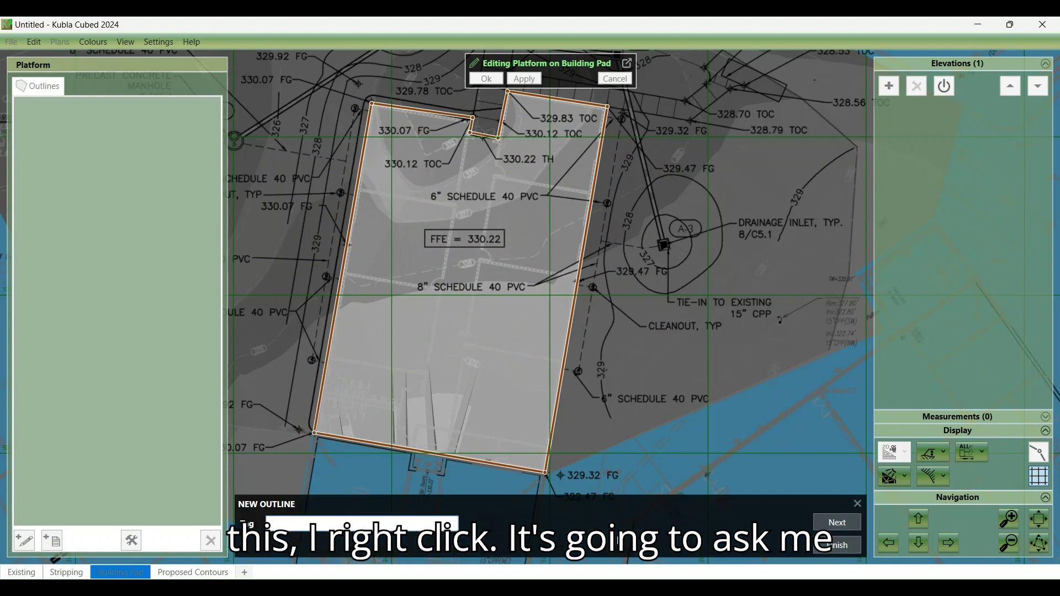
{"action": "left_click", "coordinate": [833, 546]}
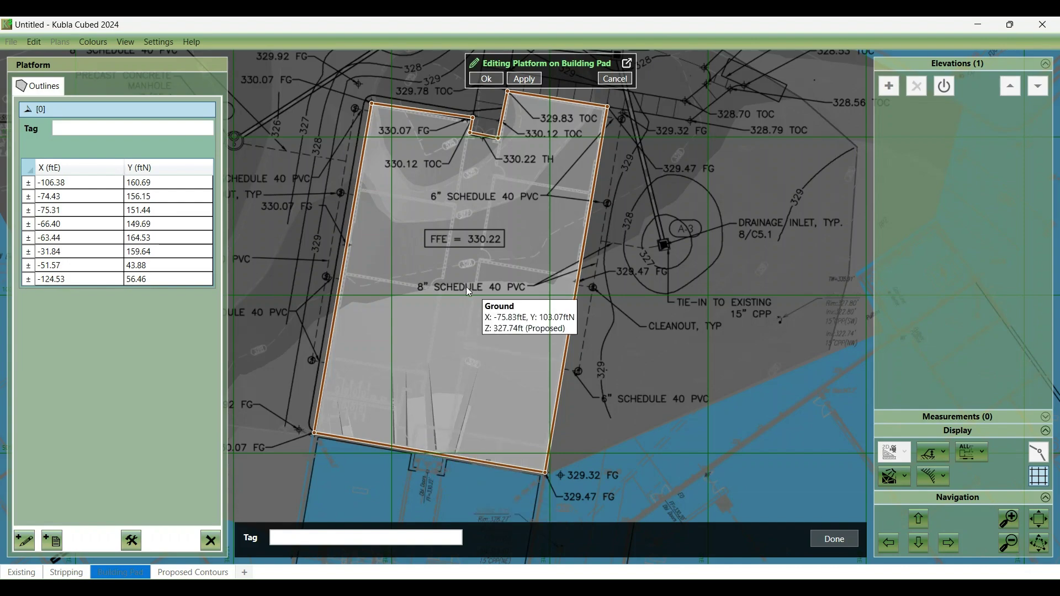
{"action": "left_click", "coordinate": [491, 83]}
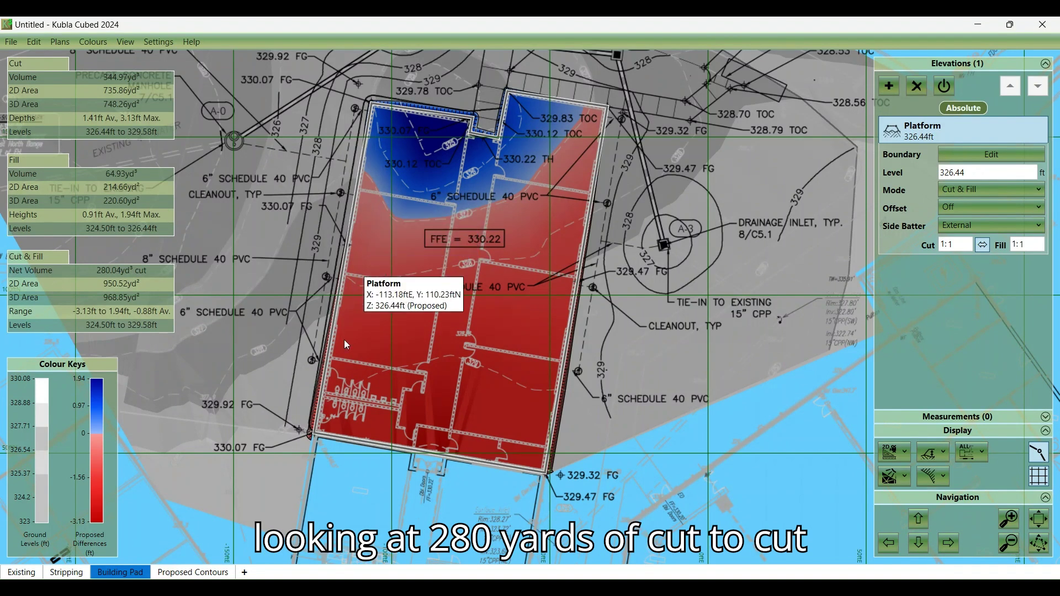
Set the platform level to 330.22 ft and its cut and fill side batters to 1:1.15
{"action": "double_click", "coordinate": [991, 175]}
{"action": "type", "text": "330.22"}
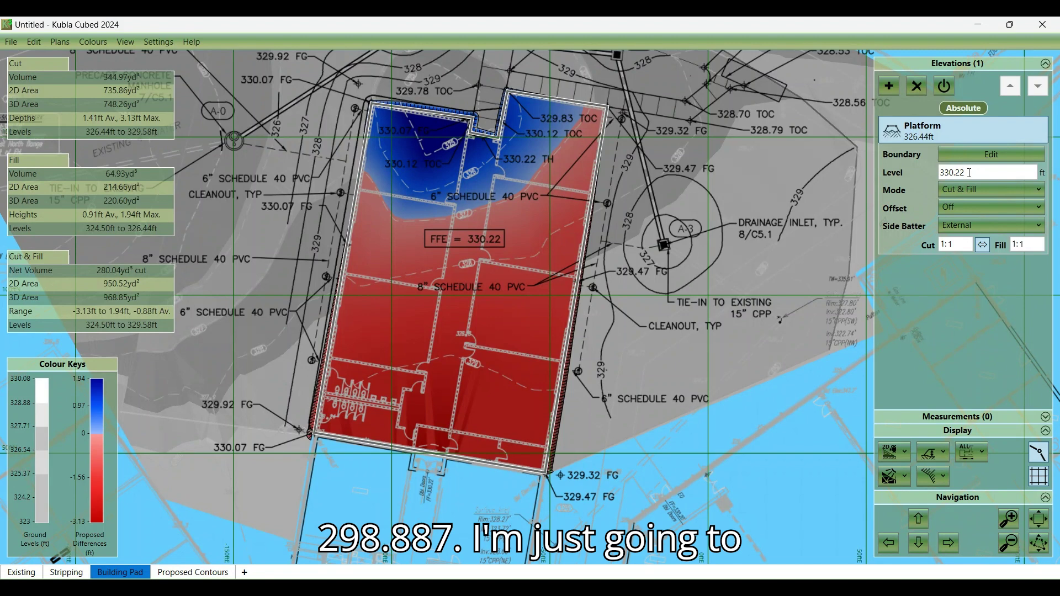
{"action": "key", "text": "Tab"}
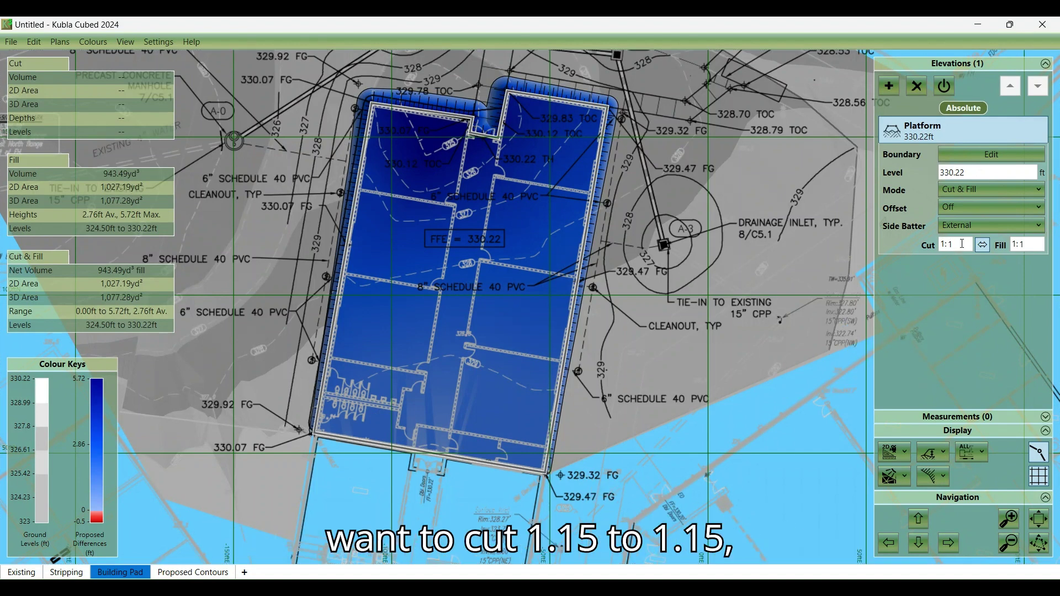
{"action": "type", "text": ".15"}
{"action": "key", "text": "Return"}
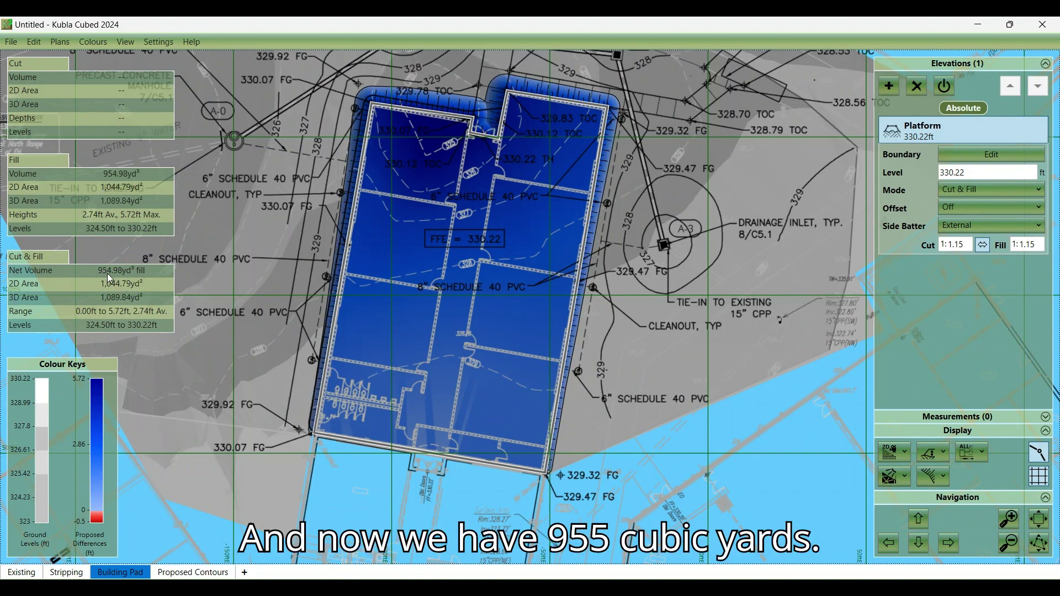
{"action": "double_click", "coordinate": [973, 244]}
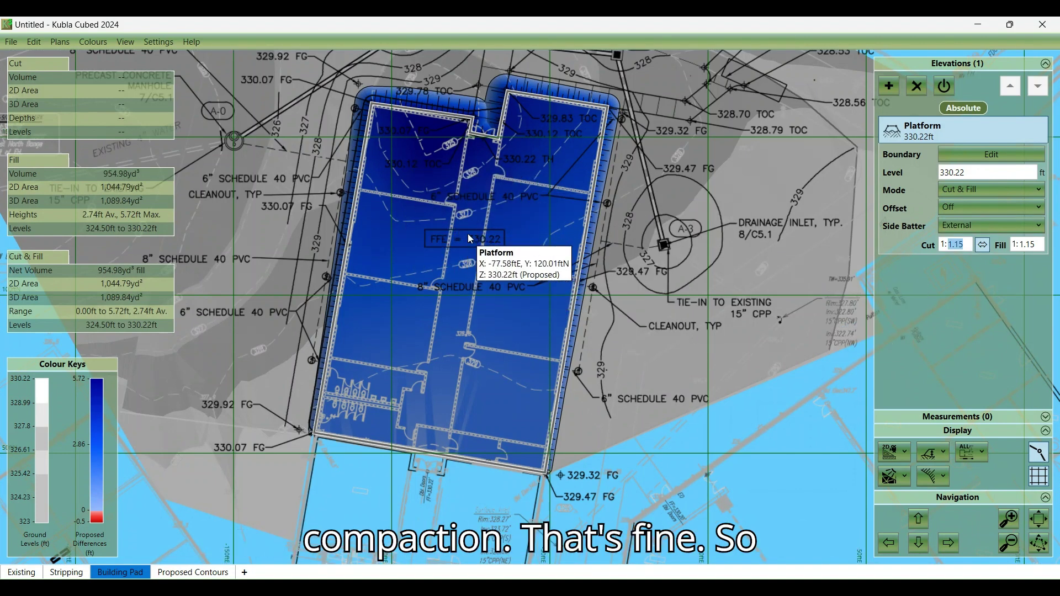
Add a Feature Surface elevation to the Proposed Contours phase and open its contours
{"action": "left_click", "coordinate": [196, 574]}
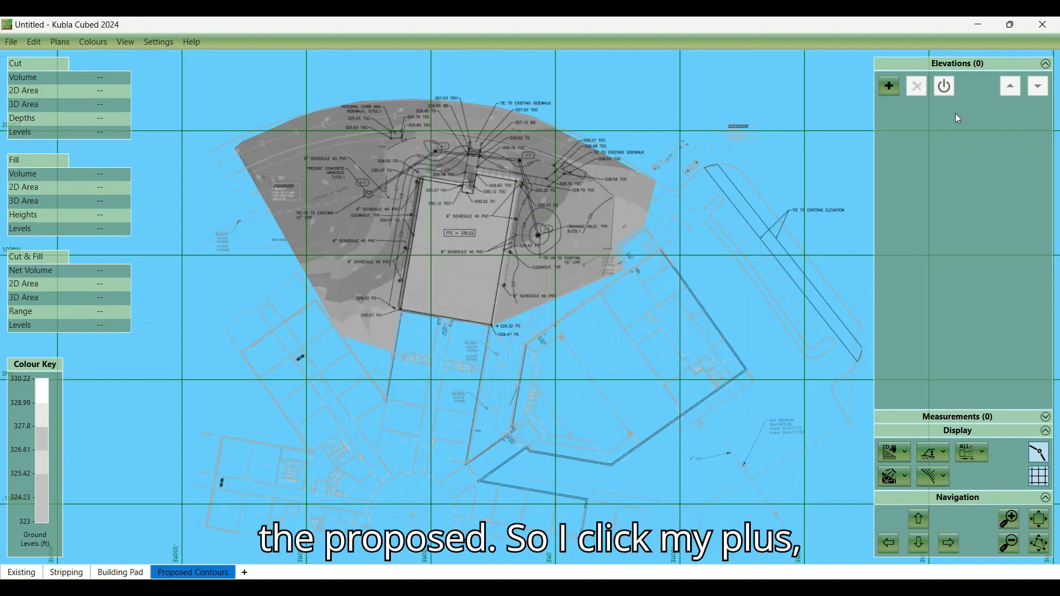
{"action": "left_click", "coordinate": [889, 86]}
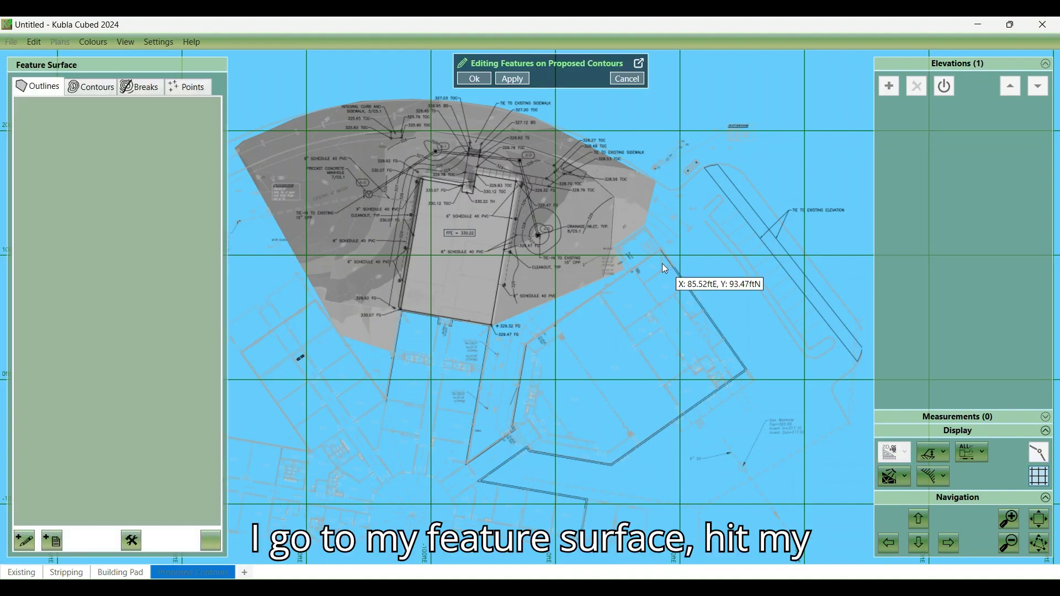
{"action": "left_click", "coordinate": [90, 87]}
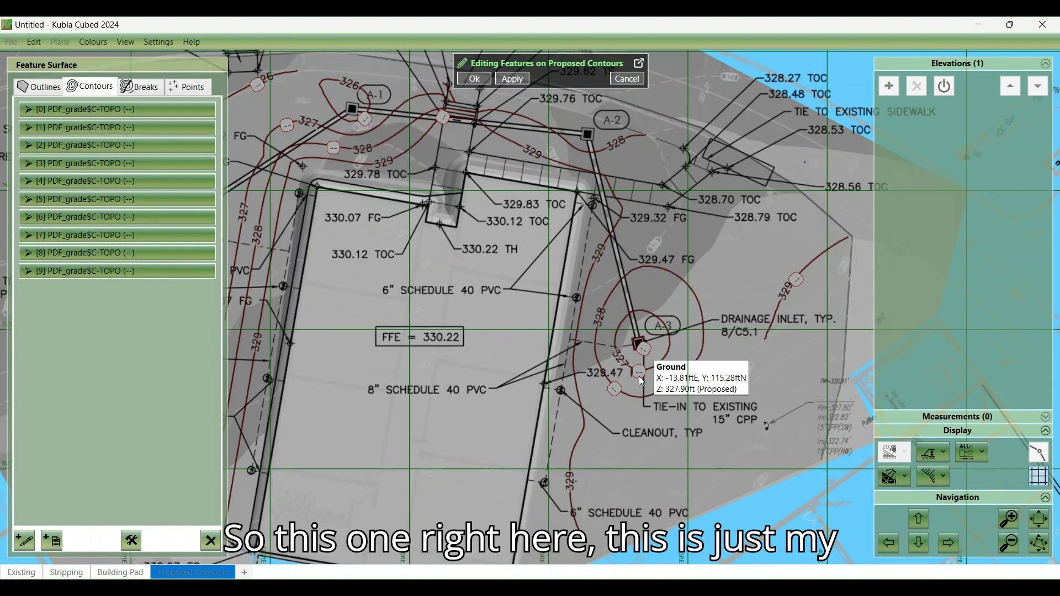
Delete the stray contour on drainage inlet A-3 and set the short open contour to its northeast to 329 ft
{"action": "left_click", "coordinate": [650, 352]}
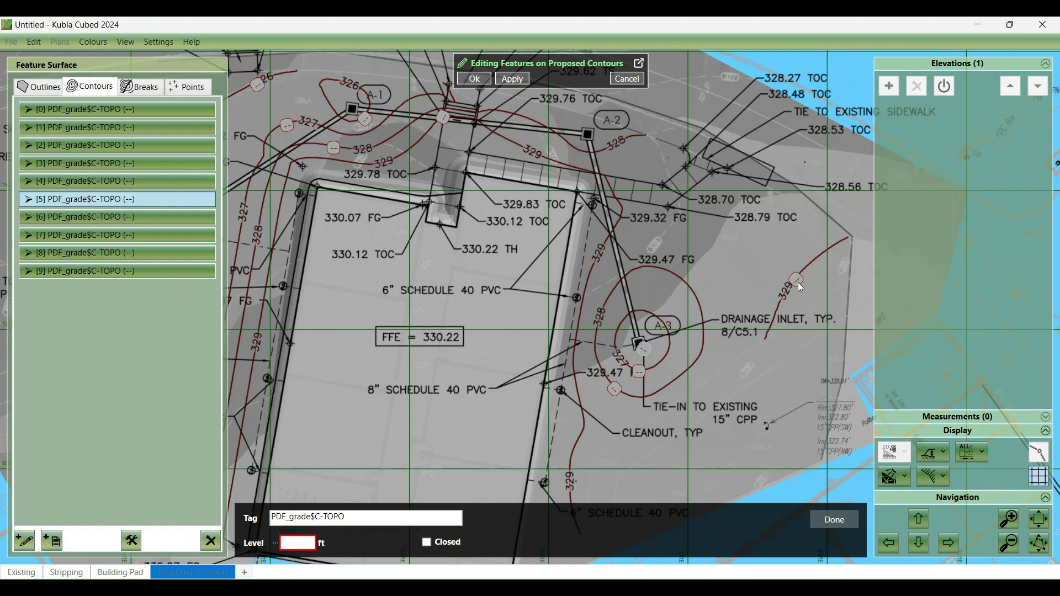
{"action": "key", "text": "Delete"}
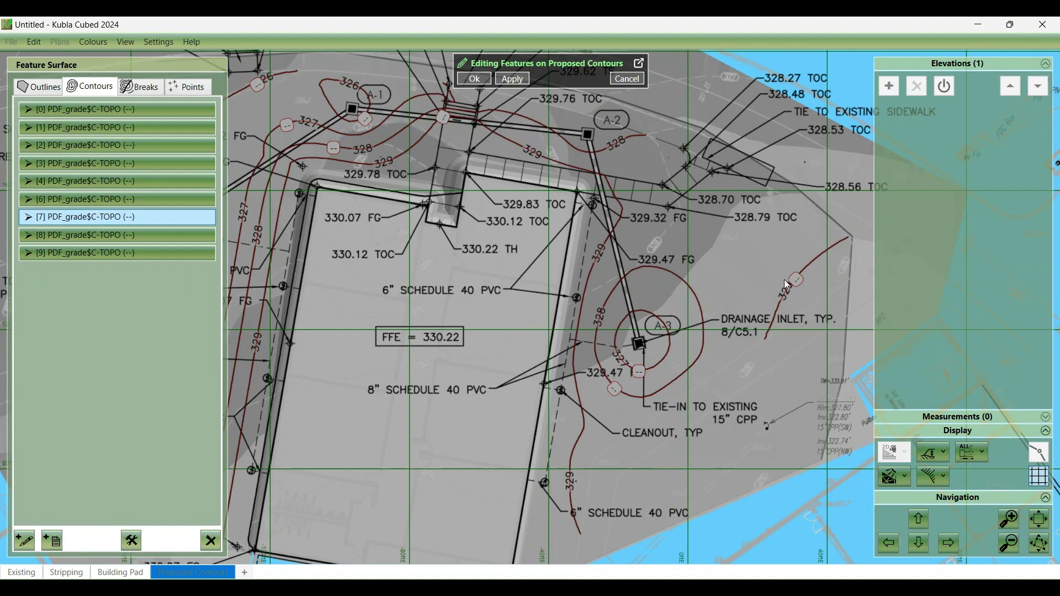
{"action": "left_click", "coordinate": [796, 278]}
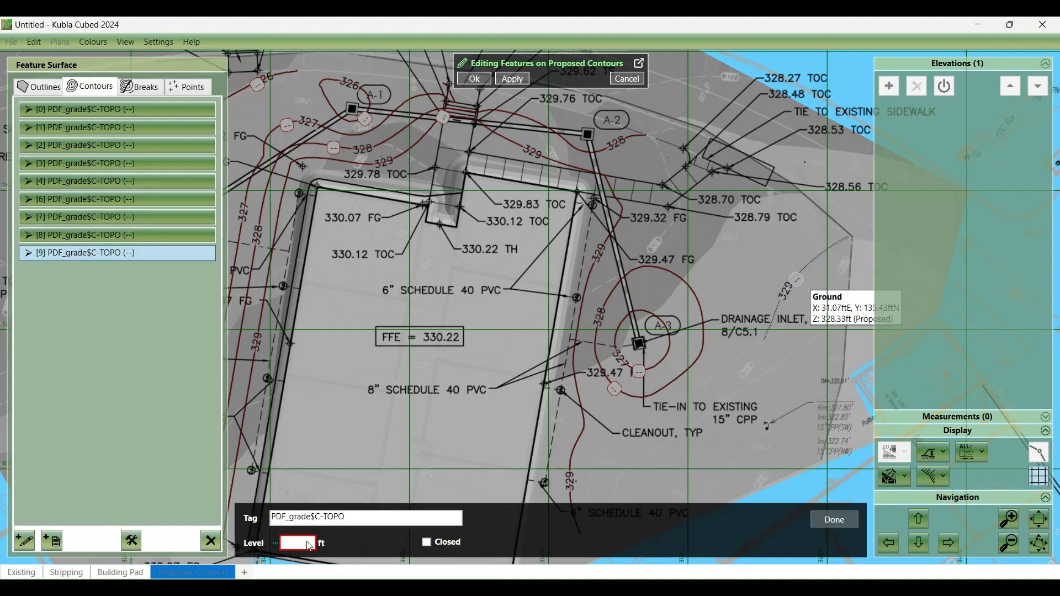
{"action": "type", "text": "329"}
{"action": "left_click", "coordinate": [828, 519]}
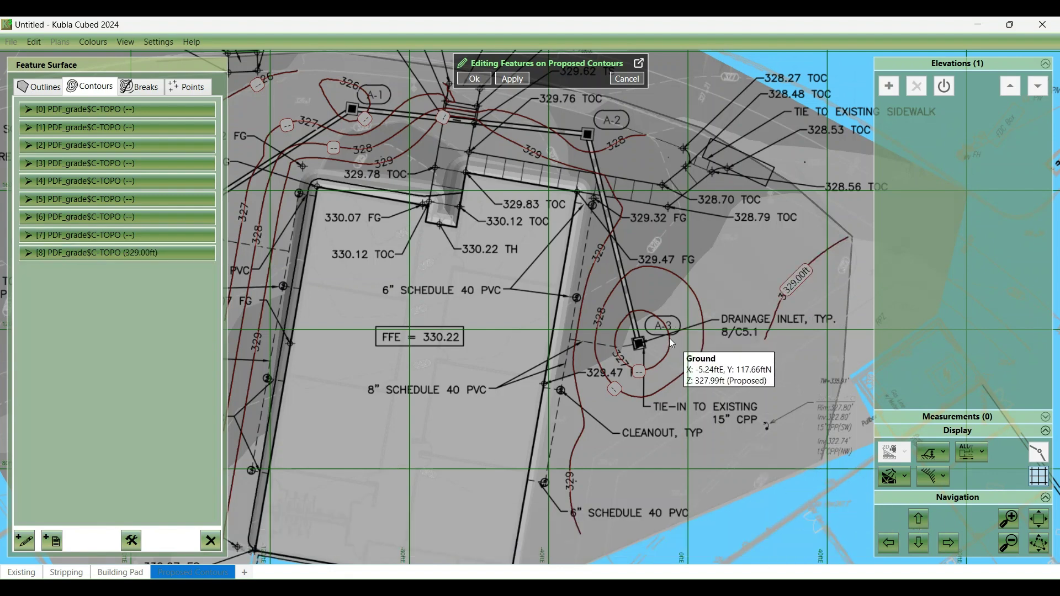
Set the inner ring contour around drainage inlet A-3 to 327 ft and the outer ring to 328 ft
{"action": "left_click", "coordinate": [669, 340]}
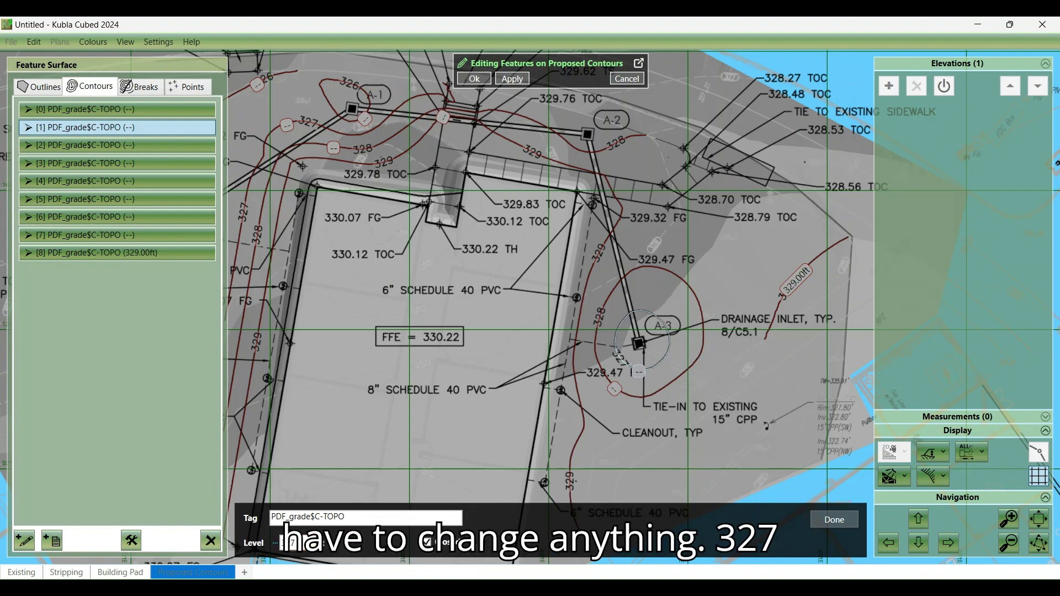
{"action": "left_click", "coordinate": [822, 521]}
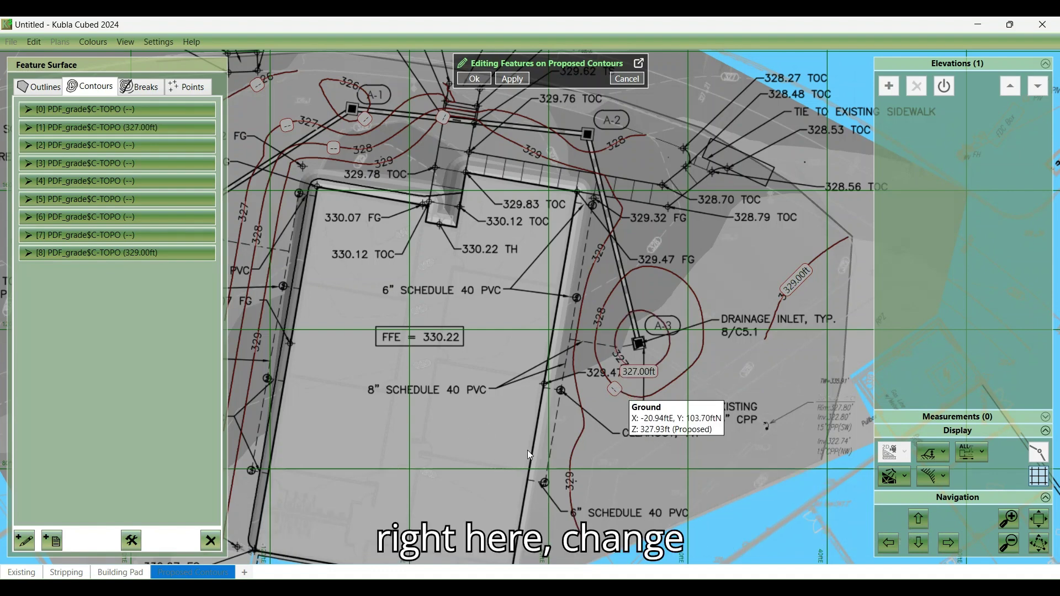
{"action": "left_click", "coordinate": [610, 384]}
{"action": "type", "text": "328"}
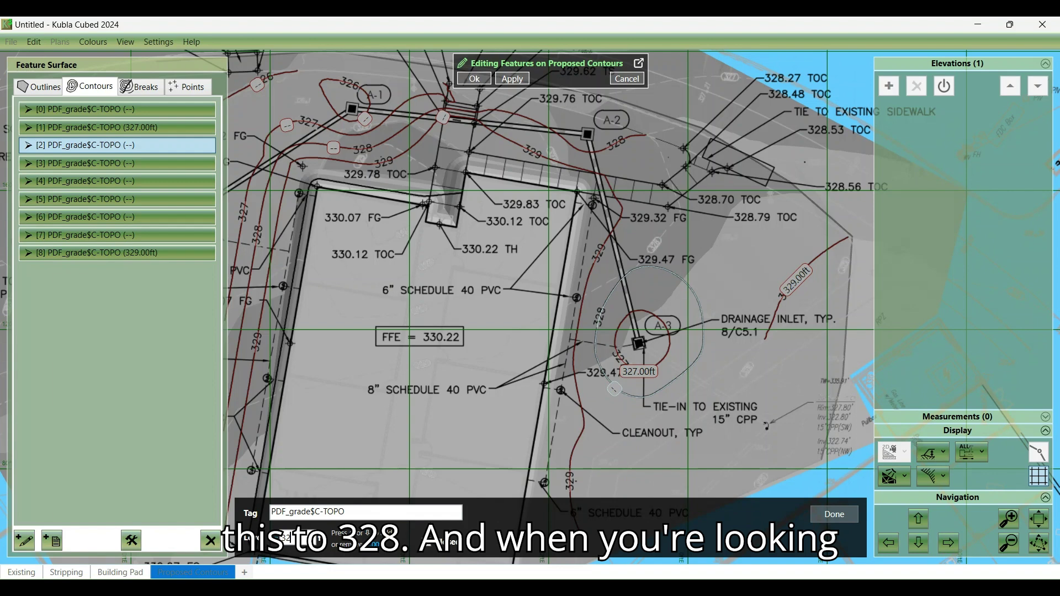
{"action": "left_click", "coordinate": [839, 520]}
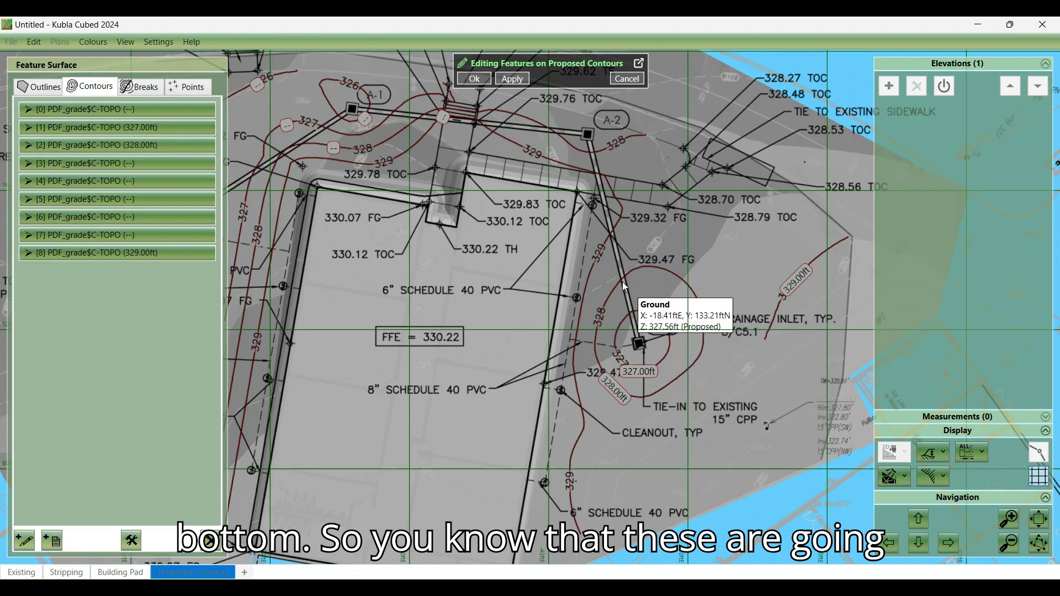
Set the contour wrapping around the building to 329 ft and the next one outward, passing inlet A-2, to 328 ft
{"action": "left_click", "coordinate": [596, 256]}
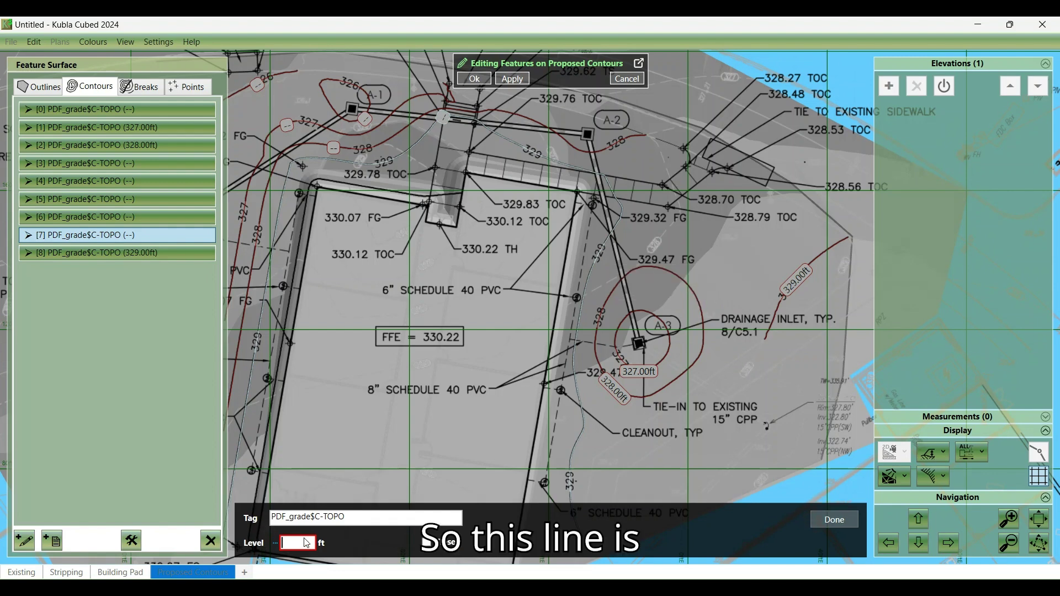
{"action": "type", "text": "329"}
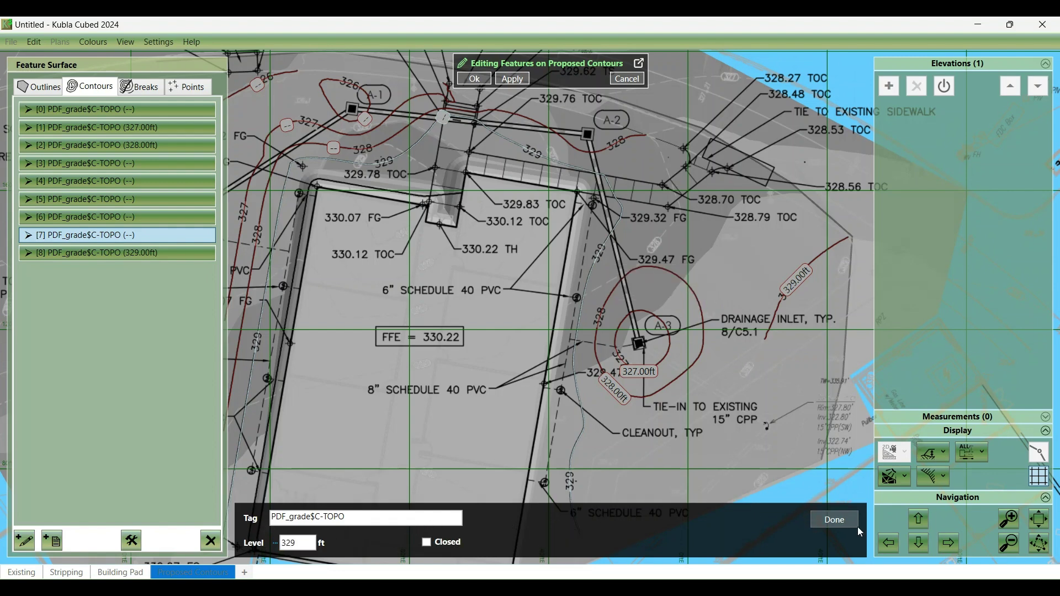
{"action": "left_click", "coordinate": [849, 524]}
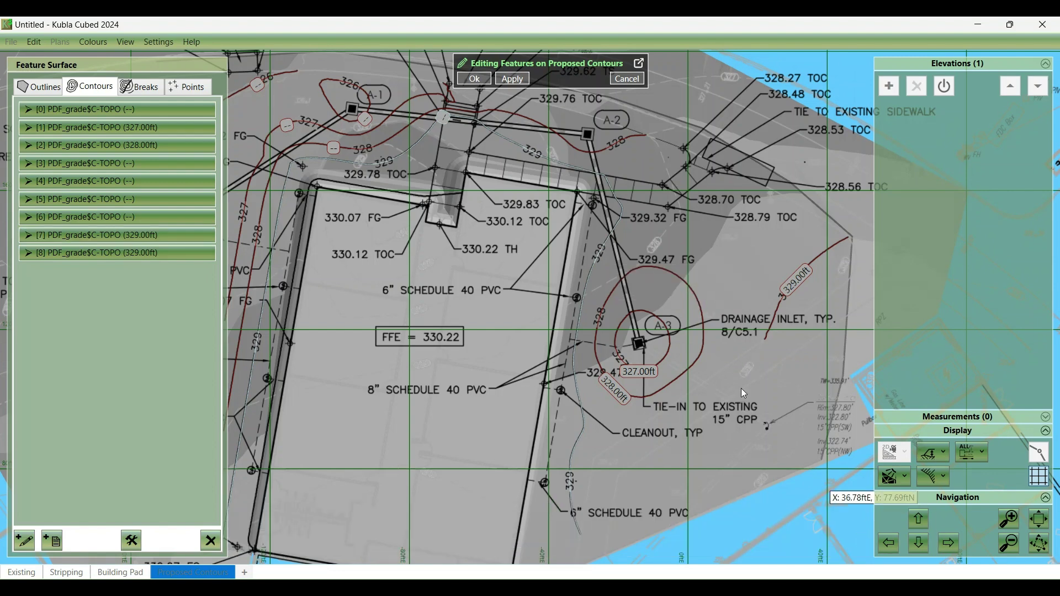
{"action": "left_click", "coordinate": [622, 137]}
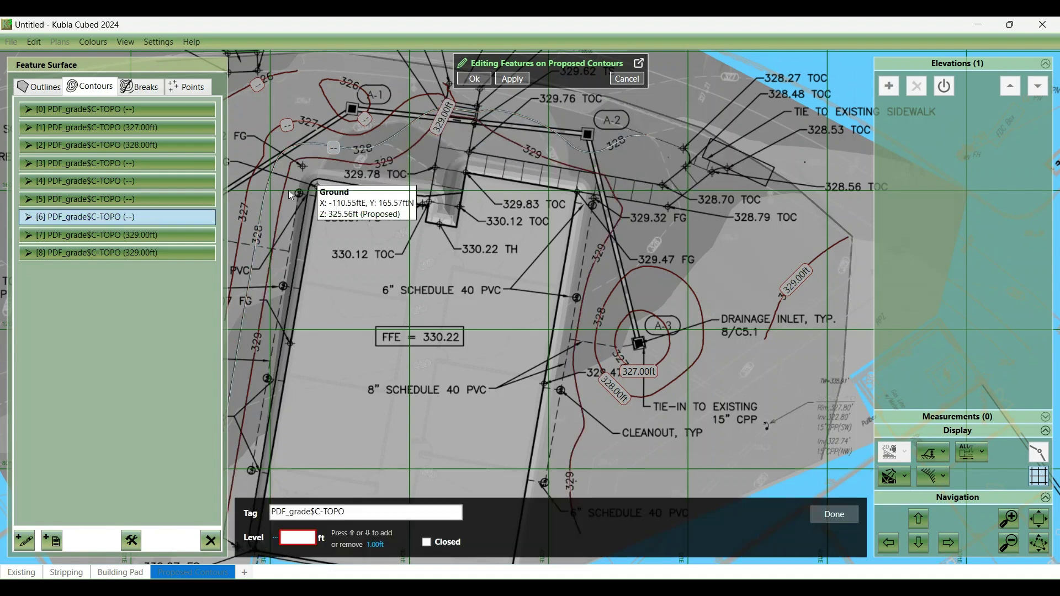
{"action": "type", "text": "328"}
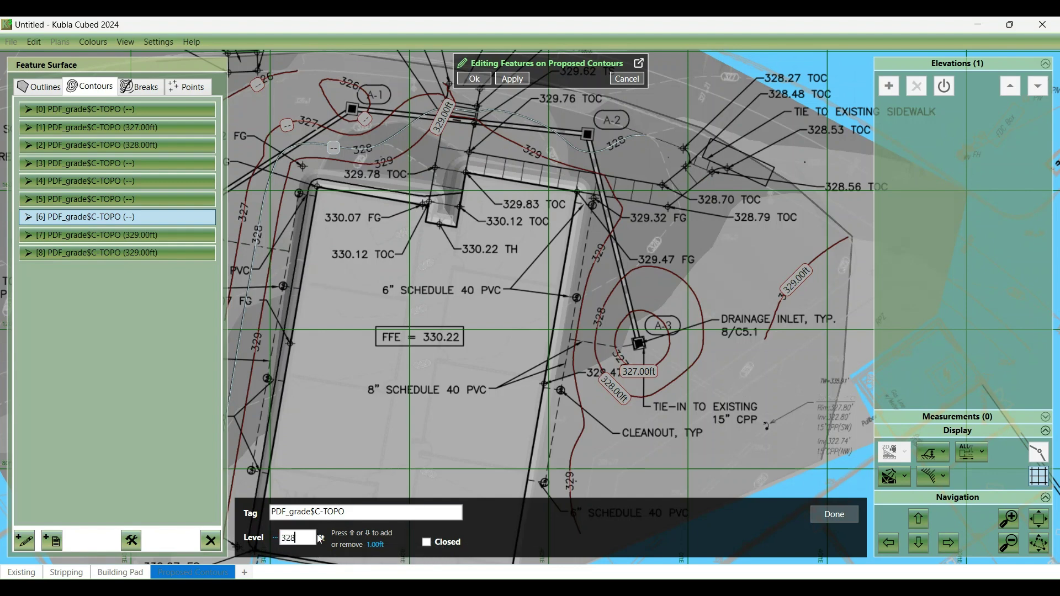
{"action": "key", "text": "Return"}
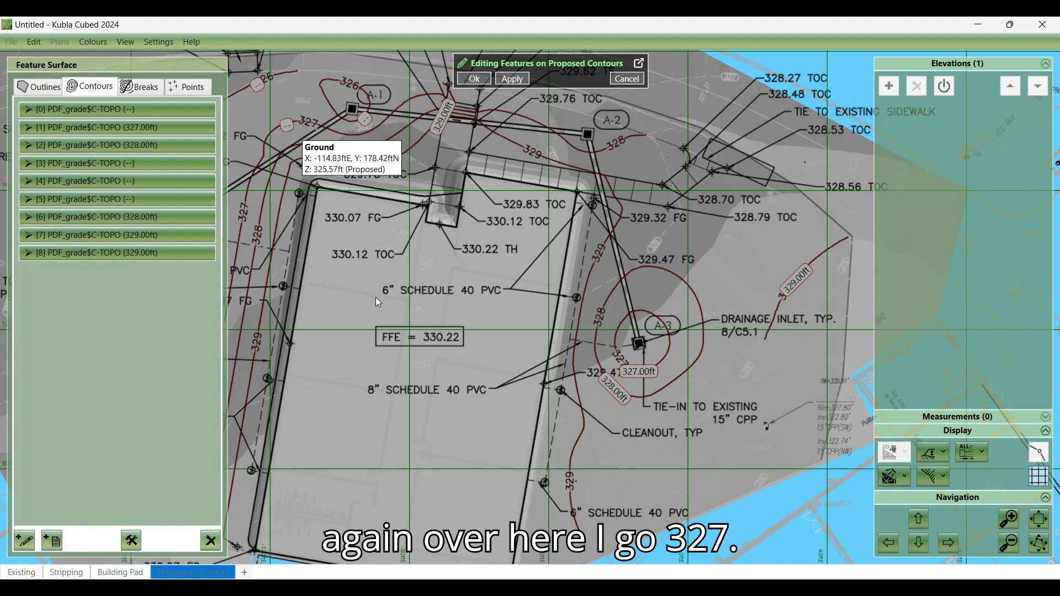
Set the contour just outside the 328 ft line northwest of the building to 327 ft
{"action": "left_click", "coordinate": [298, 536]}
{"action": "type", "text": "327"}
{"action": "left_click", "coordinate": [830, 517]}
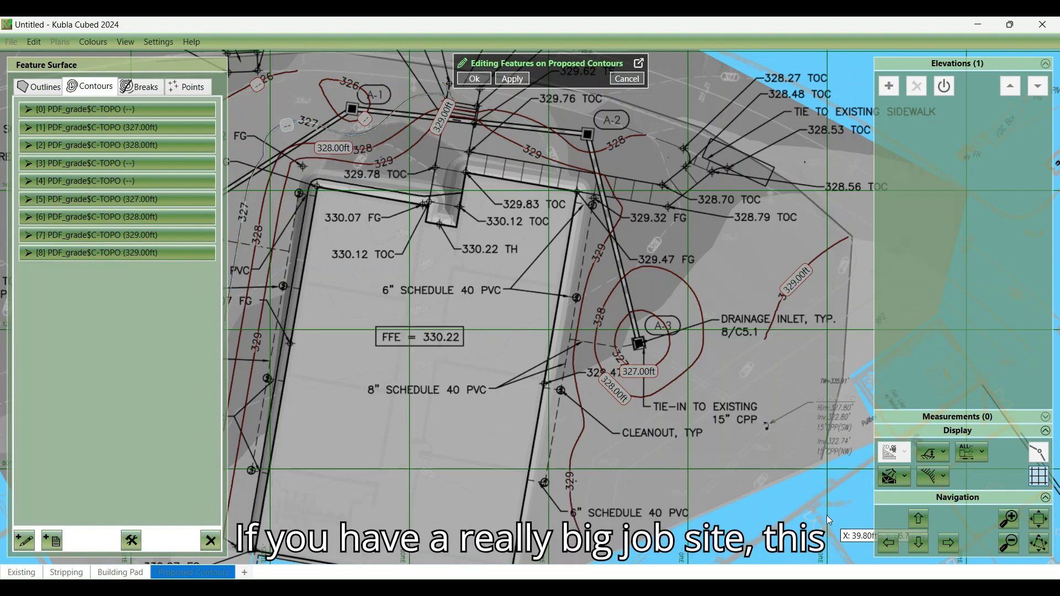
Set the closed contour around drainage inlet A-1 to 326 ft
{"action": "left_click", "coordinate": [890, 545]}
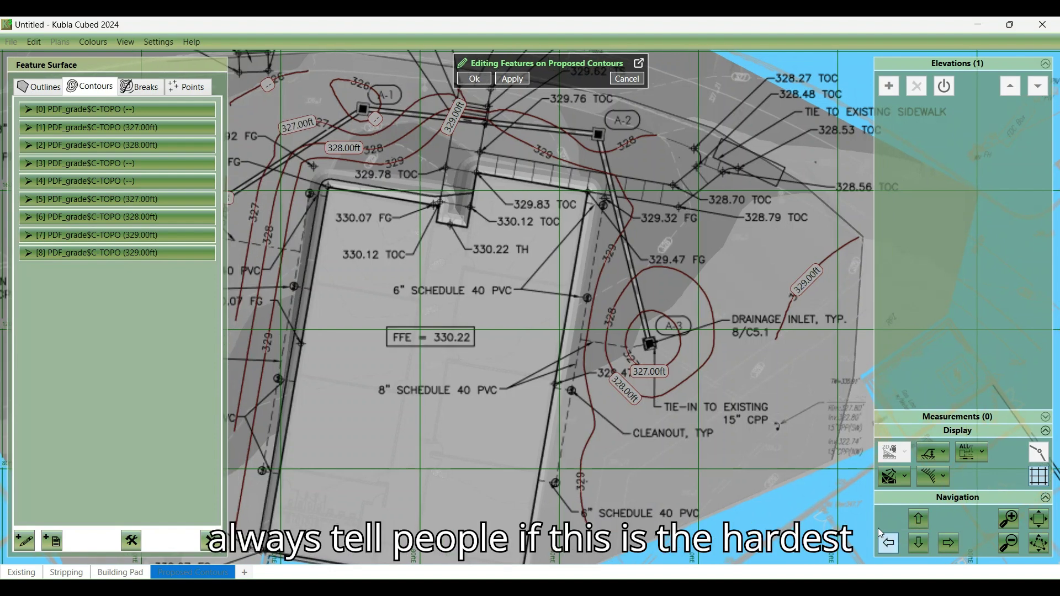
{"action": "left_click", "coordinate": [879, 530]}
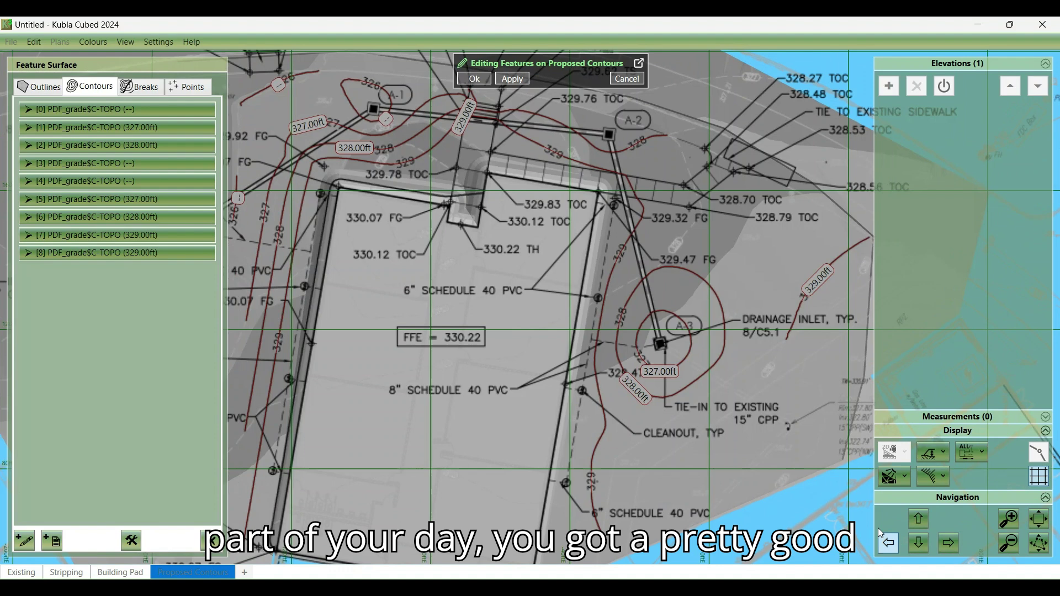
{"action": "left_click", "coordinate": [880, 533]}
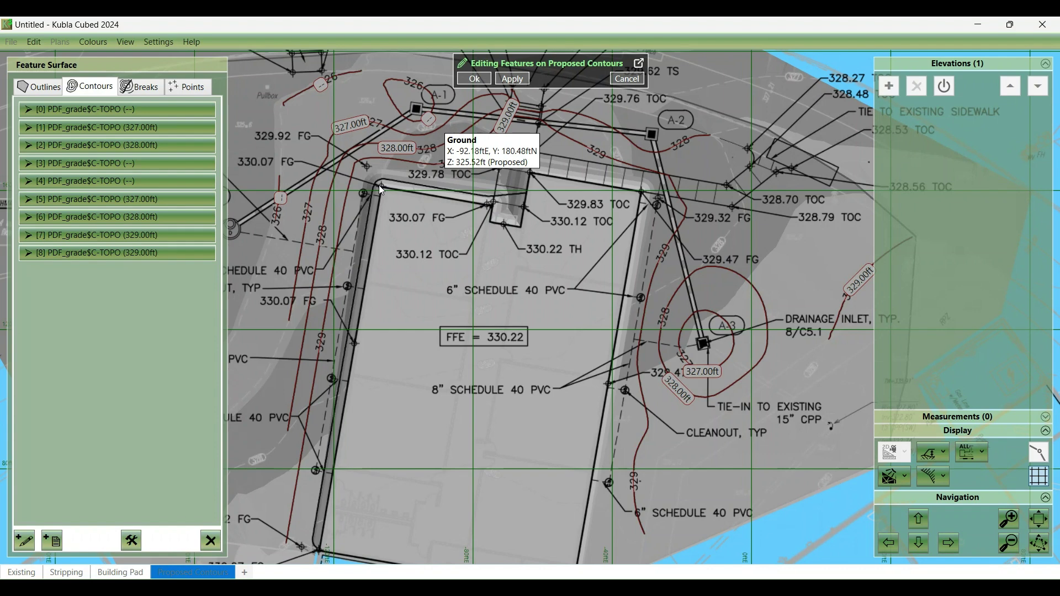
{"action": "left_click", "coordinate": [427, 119]}
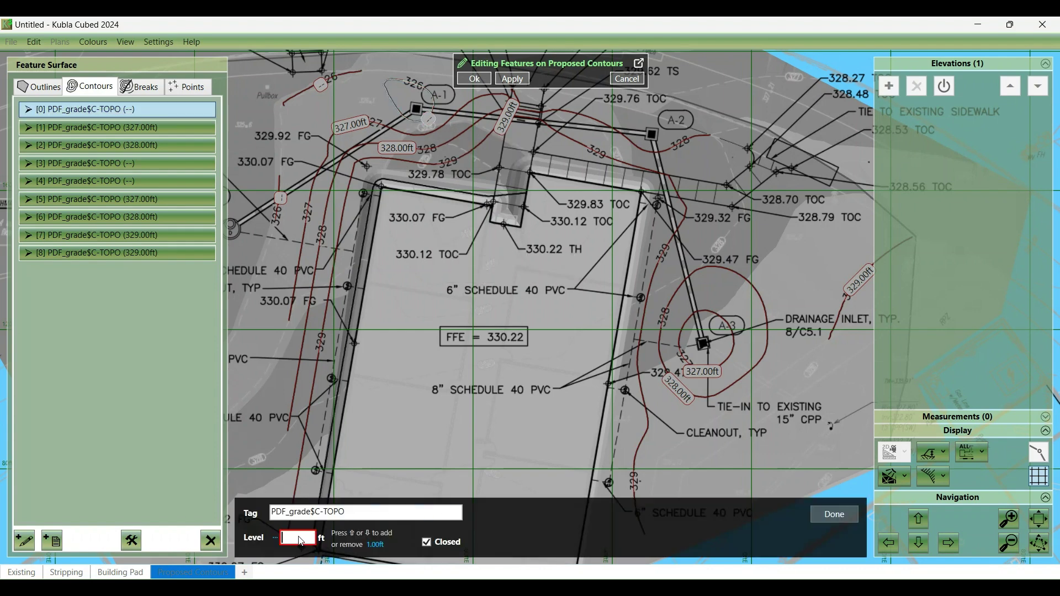
{"action": "type", "text": "326"}
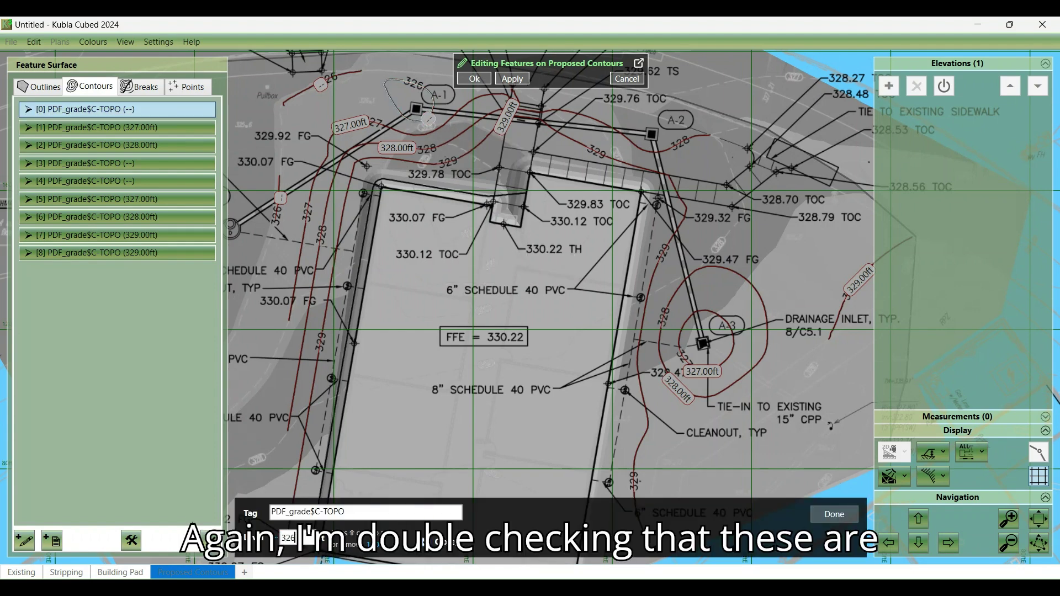
{"action": "left_click", "coordinate": [850, 516]}
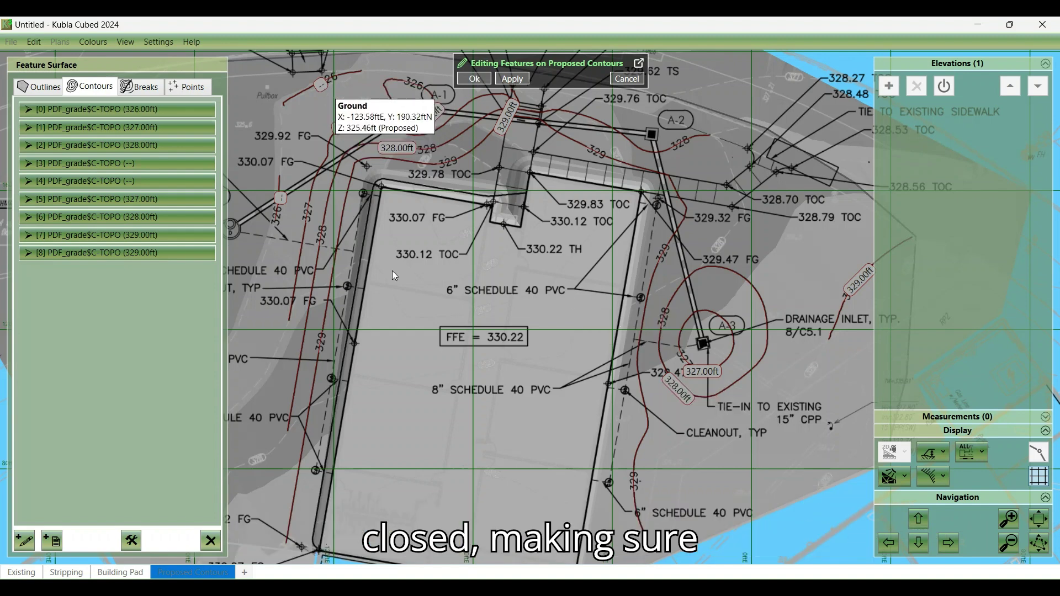
Set the short open contour northwest of inlet A-1 and the open contour farthest west of the building to 326 ft
{"action": "left_click", "coordinate": [340, 490]}
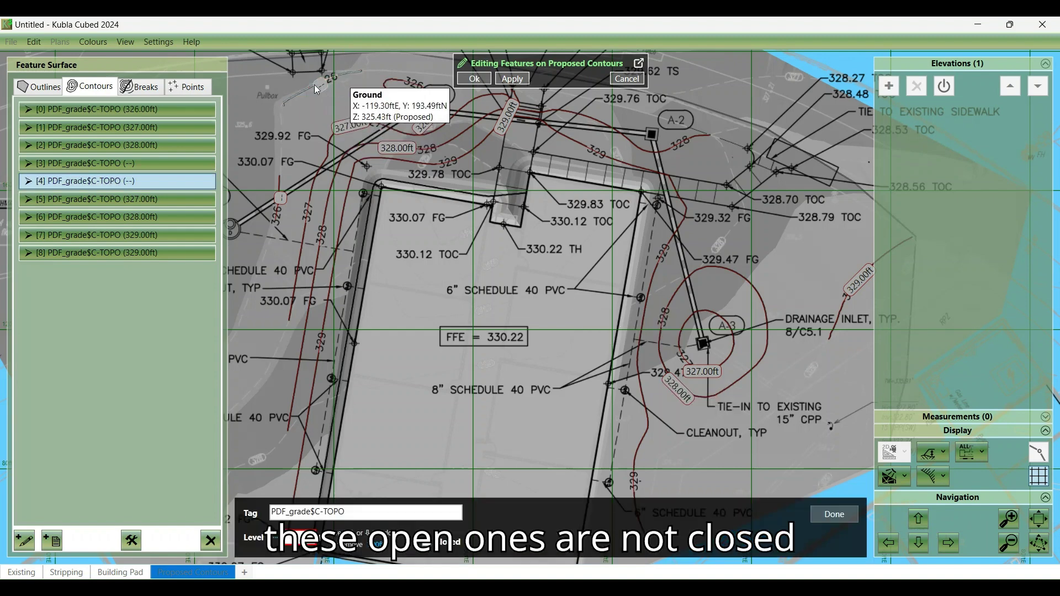
{"action": "type", "text": "326"}
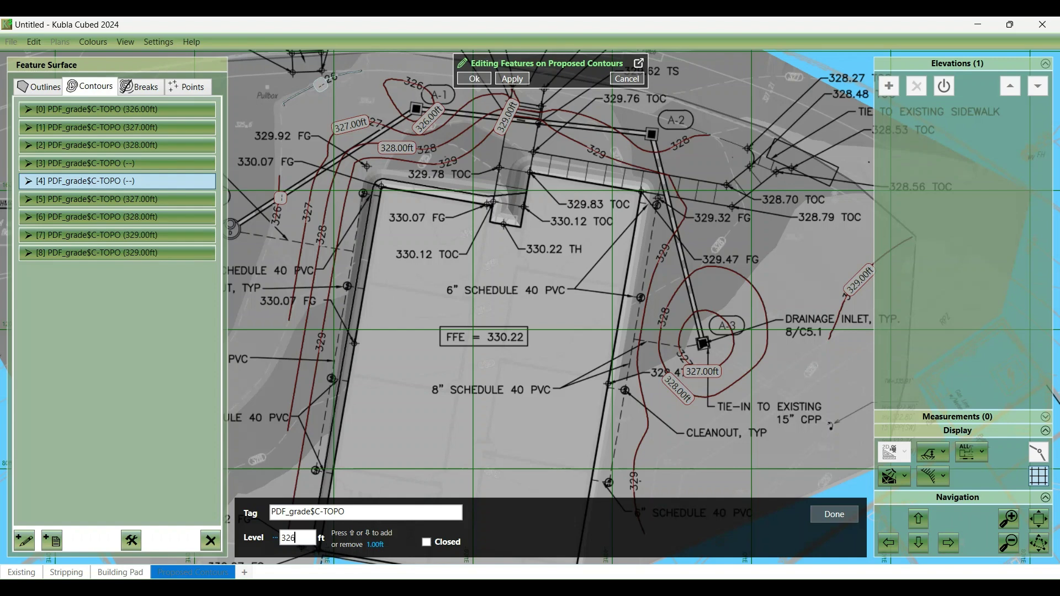
{"action": "left_click", "coordinate": [834, 515]}
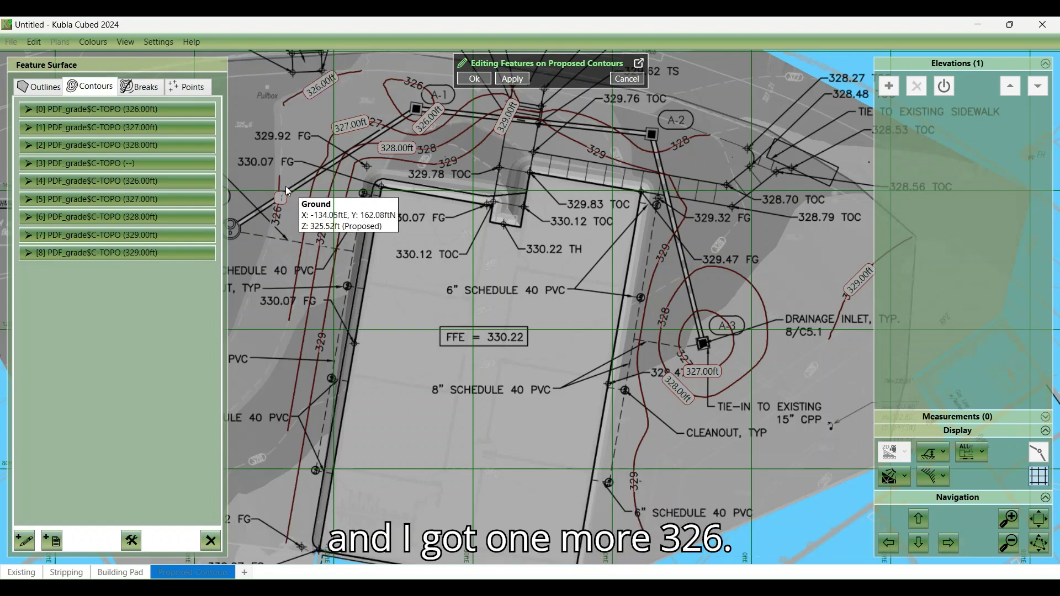
{"action": "left_click", "coordinate": [303, 247]}
{"action": "left_click", "coordinate": [299, 547]}
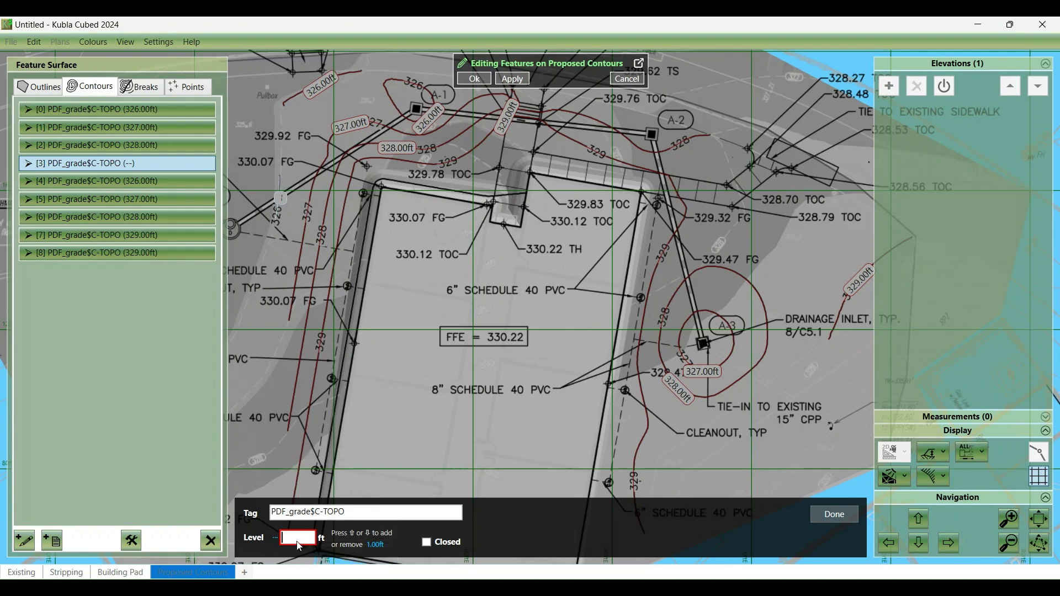
{"action": "type", "text": "326"}
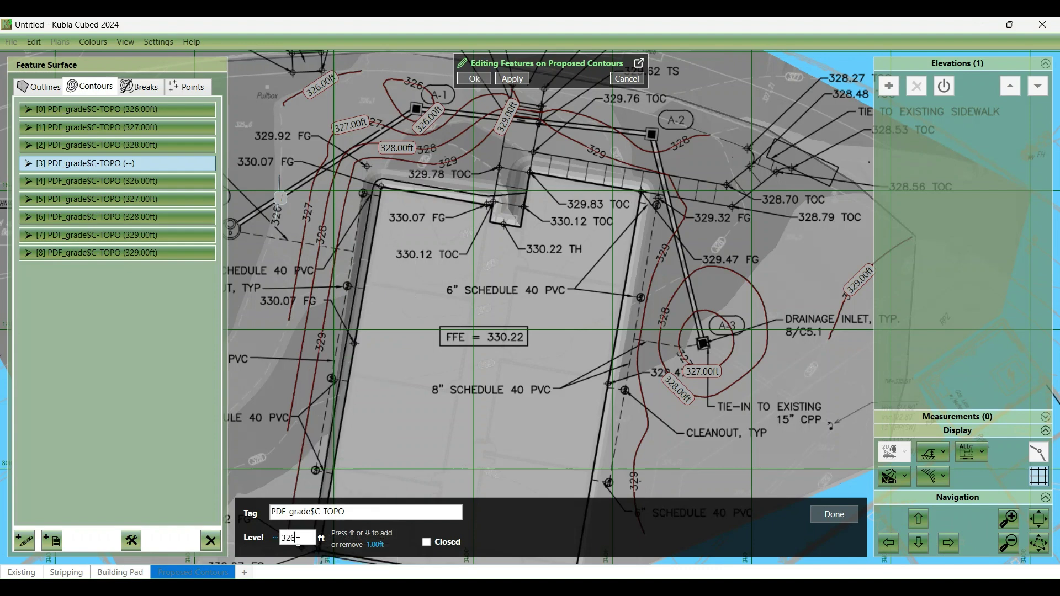
{"action": "left_click", "coordinate": [831, 513]}
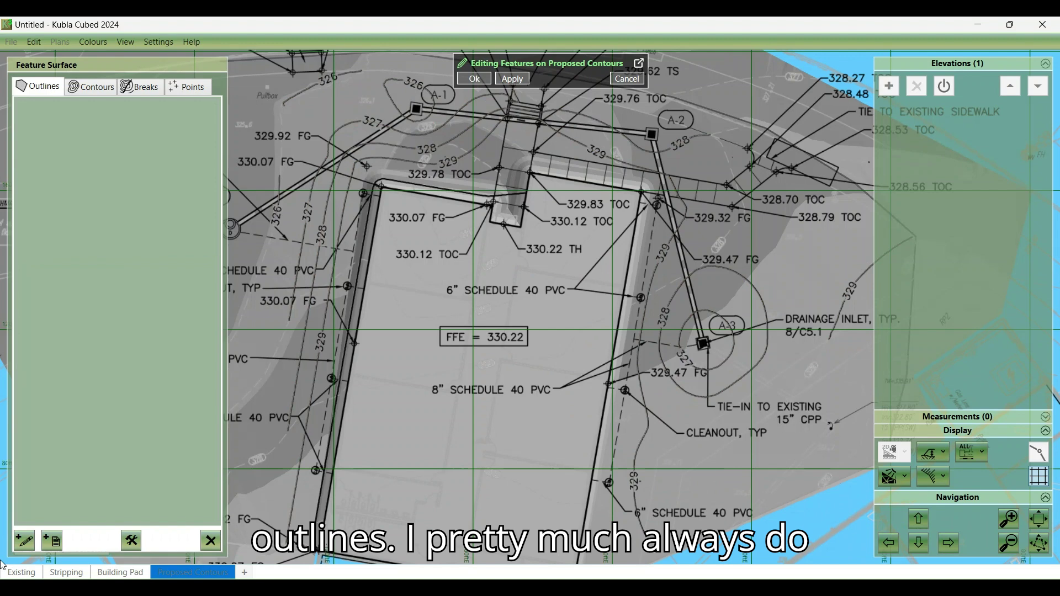
Generate an automatic outline around the proposed contours at the default tolerance and finish editing the feature surface
{"action": "left_click", "coordinate": [25, 542]}
{"action": "left_click", "coordinate": [314, 540]}
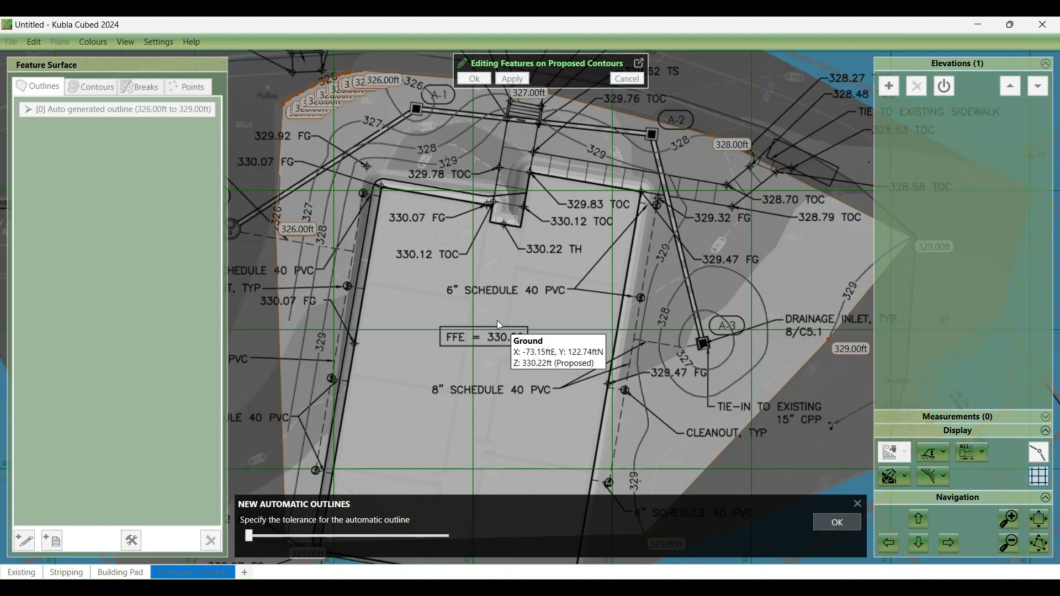
{"action": "scroll", "coordinate": [500, 336], "scroll_direction": "down", "scroll_amount": 1}
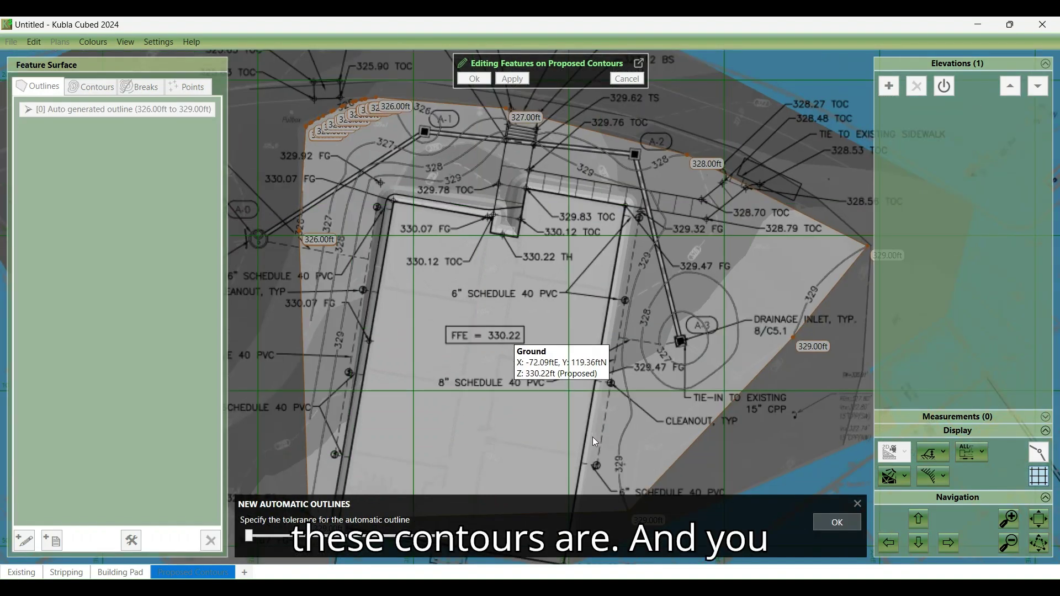
{"action": "scroll", "coordinate": [595, 441], "scroll_direction": "down", "scroll_amount": 2}
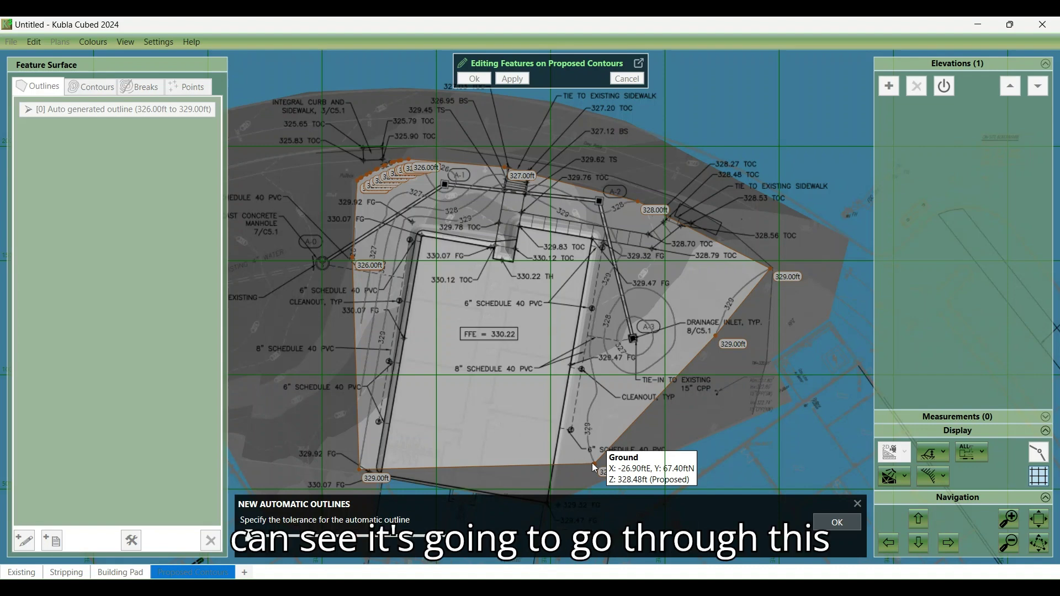
{"action": "scroll", "coordinate": [371, 476], "scroll_direction": "down", "scroll_amount": 1}
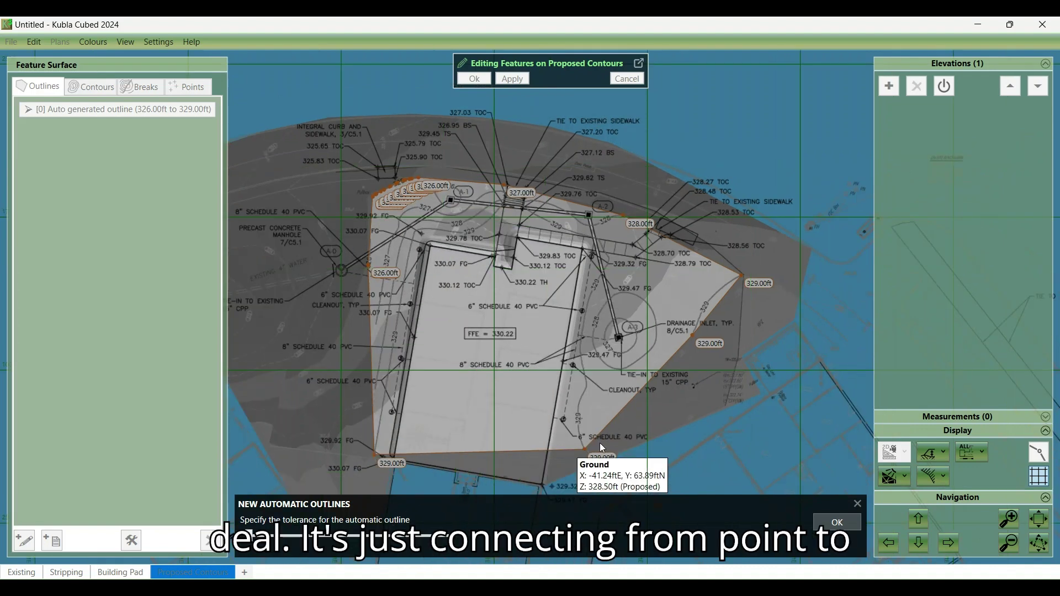
{"action": "left_click", "coordinate": [841, 523]}
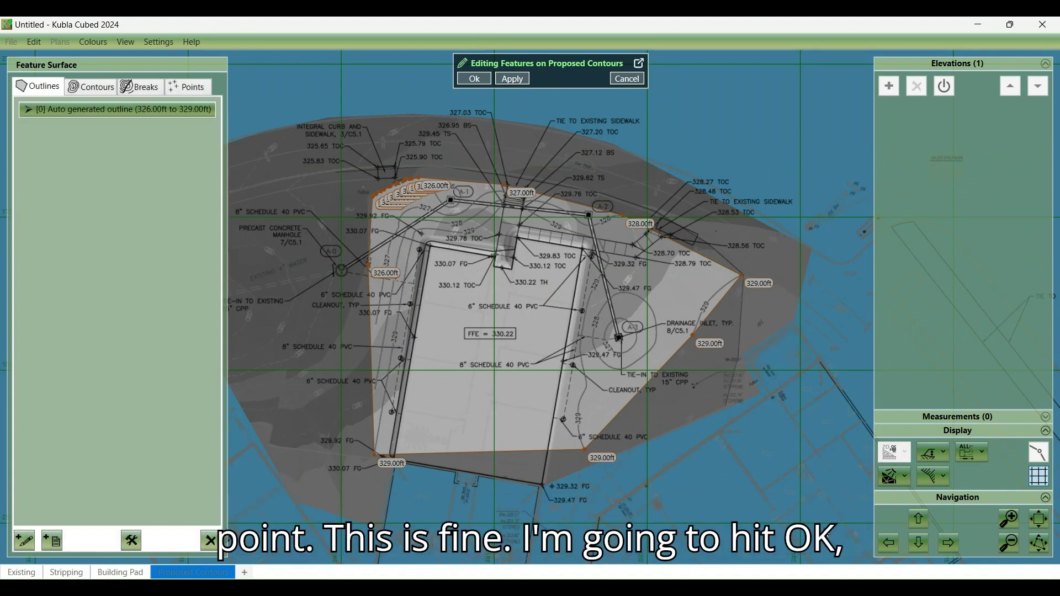
{"action": "left_click", "coordinate": [474, 78]}
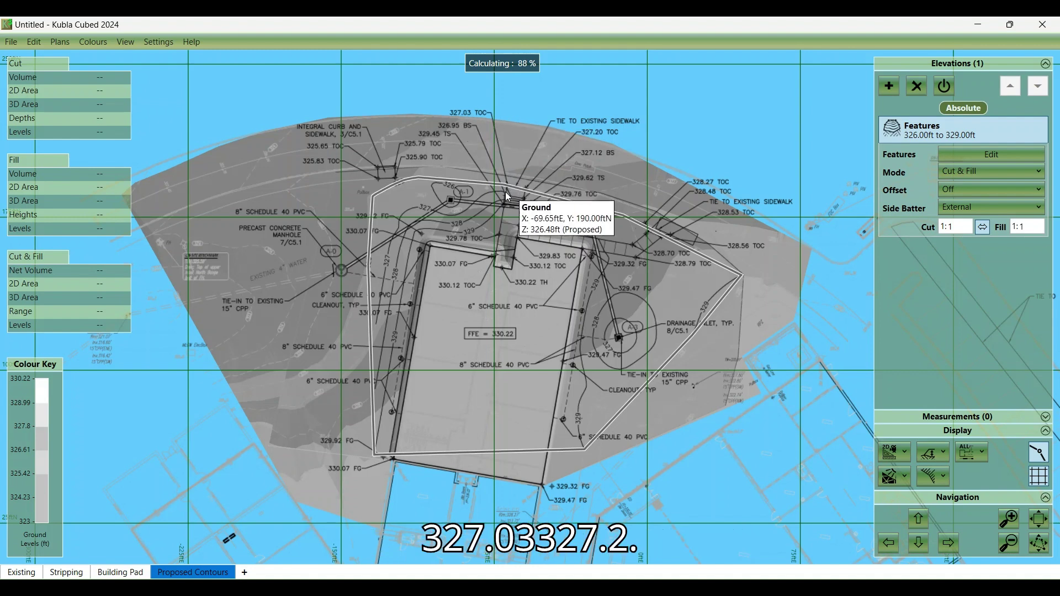
Review the cut and fill map and volumes of the Proposed Contours phase, comparing them with the Stripping and Building Pad phases
{"action": "left_click", "coordinate": [590, 215]}
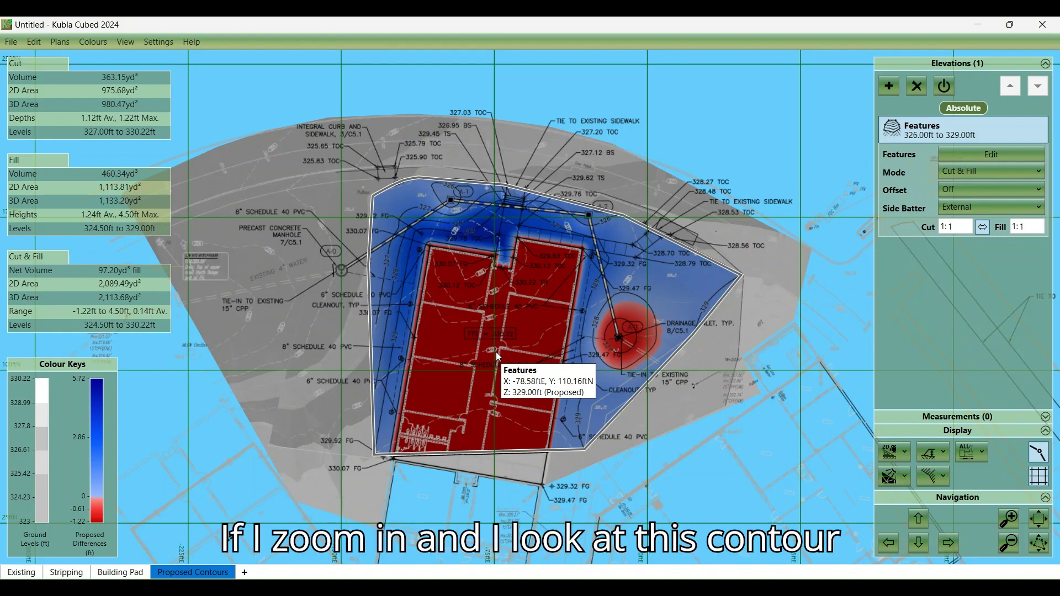
{"action": "scroll", "coordinate": [490, 351], "scroll_direction": "up", "scroll_amount": 3}
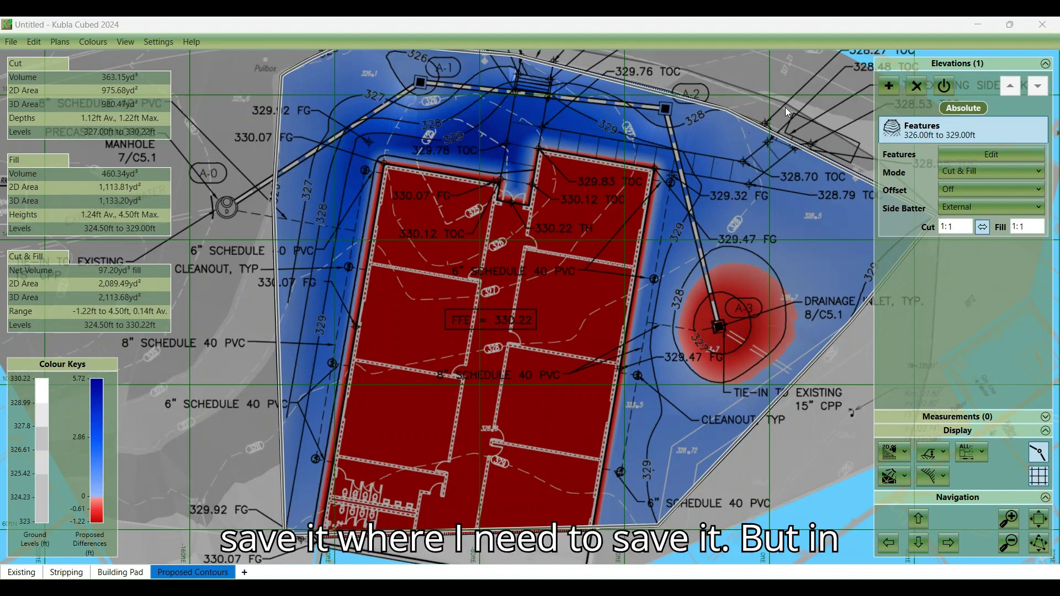
{"action": "left_click", "coordinate": [1038, 518]}
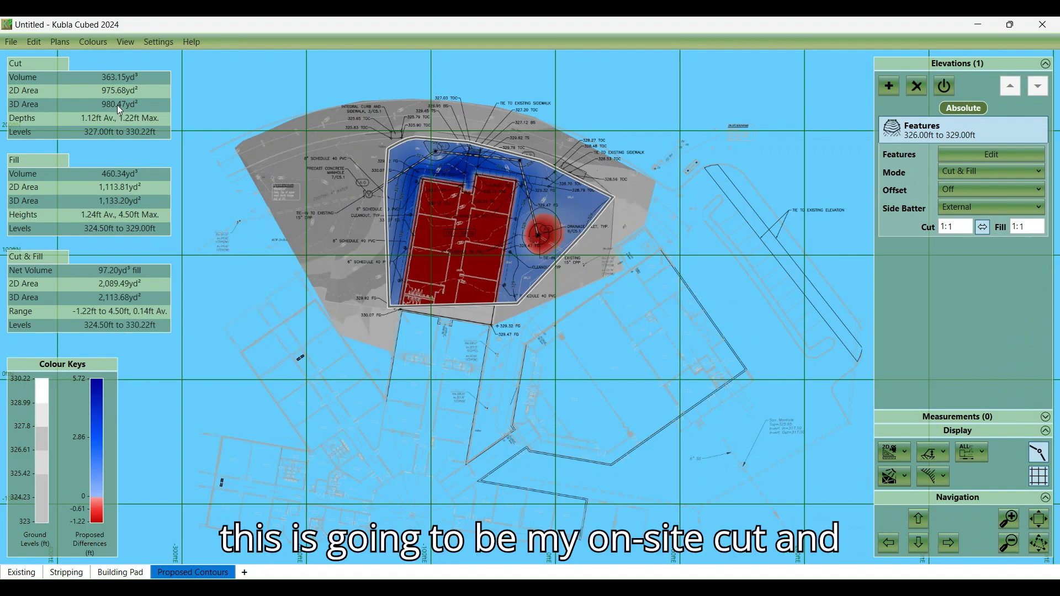
{"action": "left_click", "coordinate": [121, 571]}
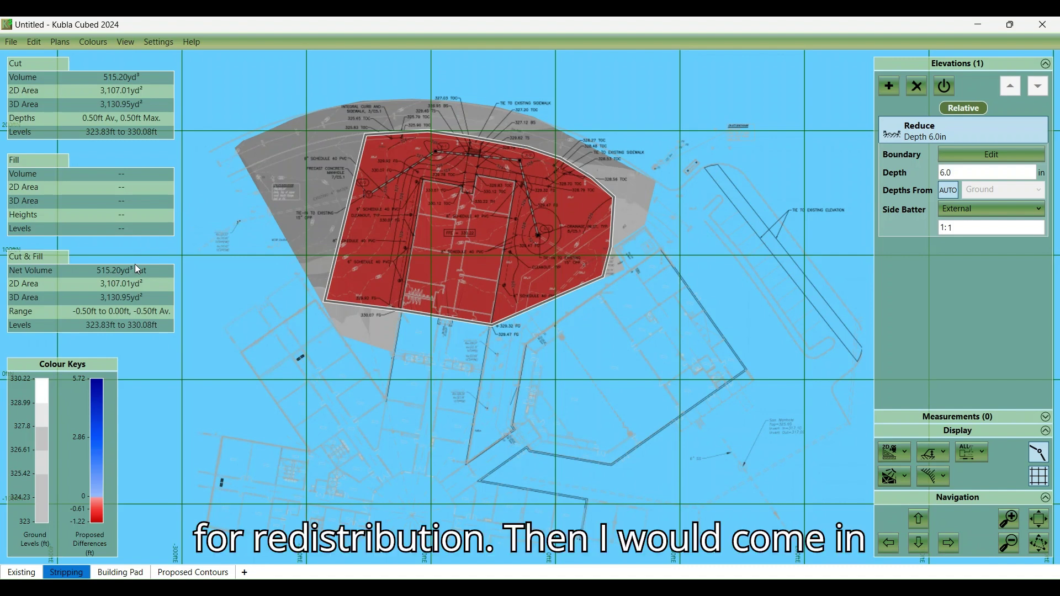
{"action": "left_click", "coordinate": [118, 573]}
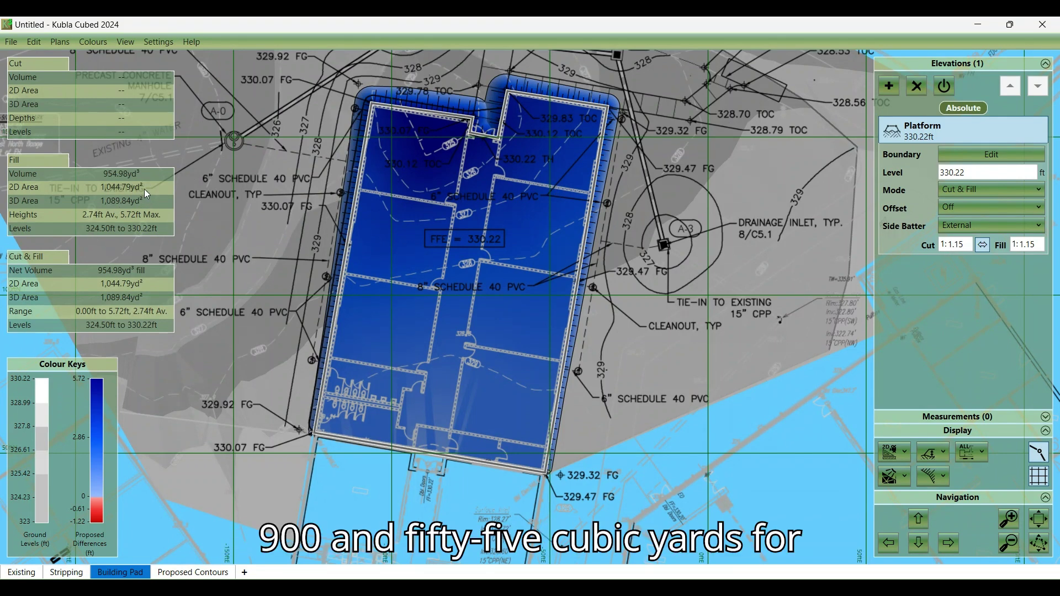
{"action": "left_click", "coordinate": [174, 574]}
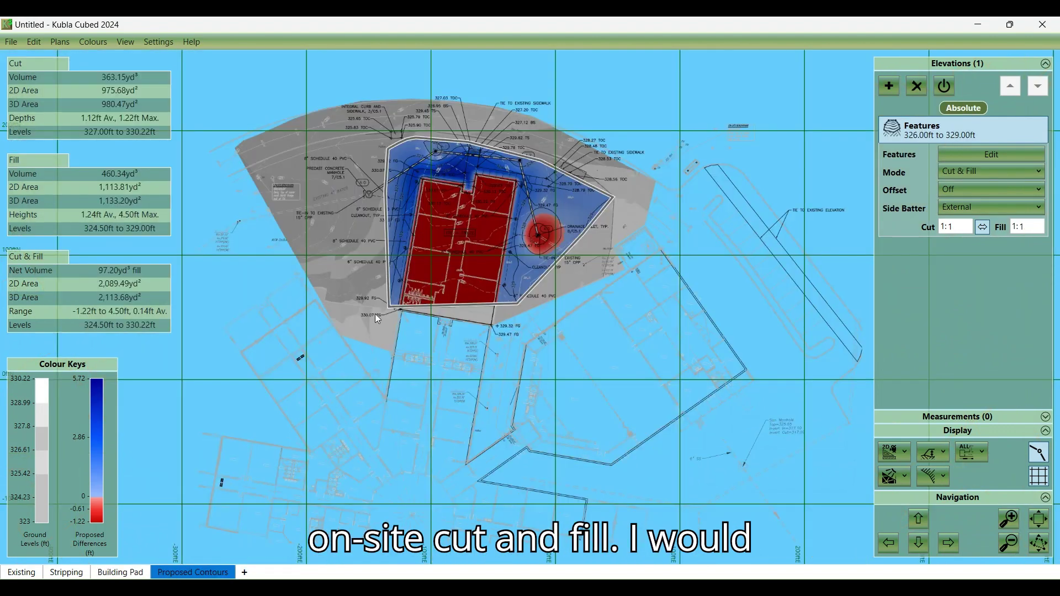